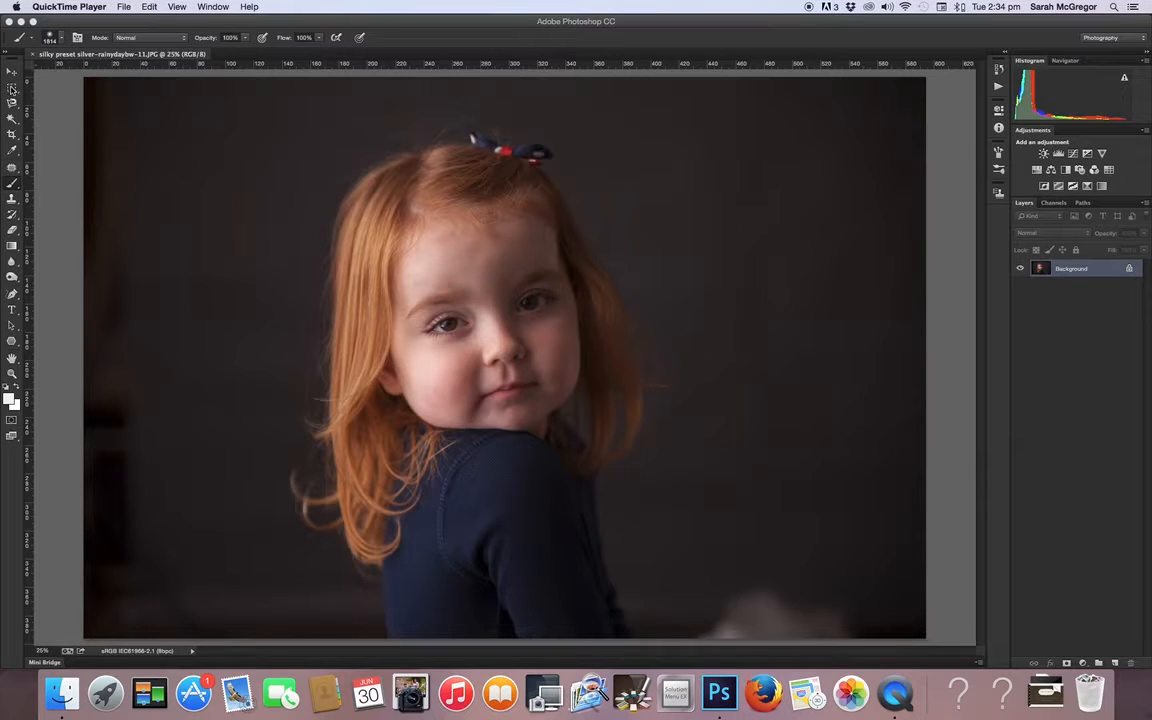
Select a full-height strip of plain backdrop between the photo's dark left edge and the girl, and paste a copy onto a new layer
drag(12, 90, 81, 88)
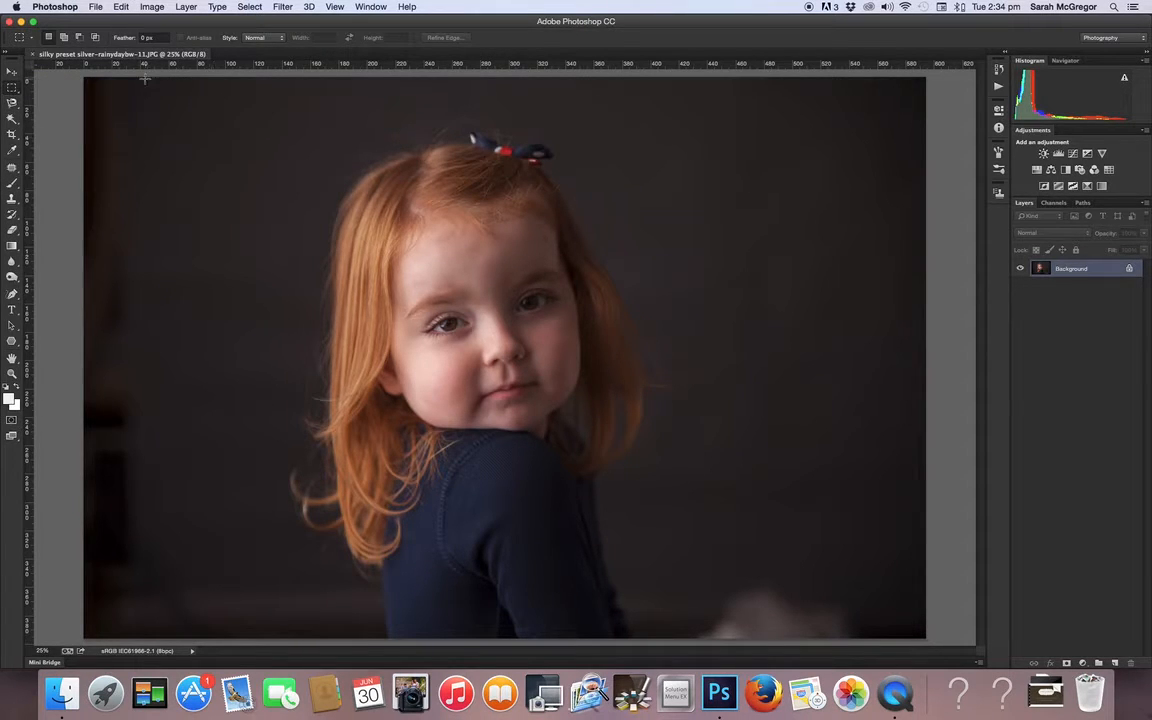
drag(152, 76, 278, 699)
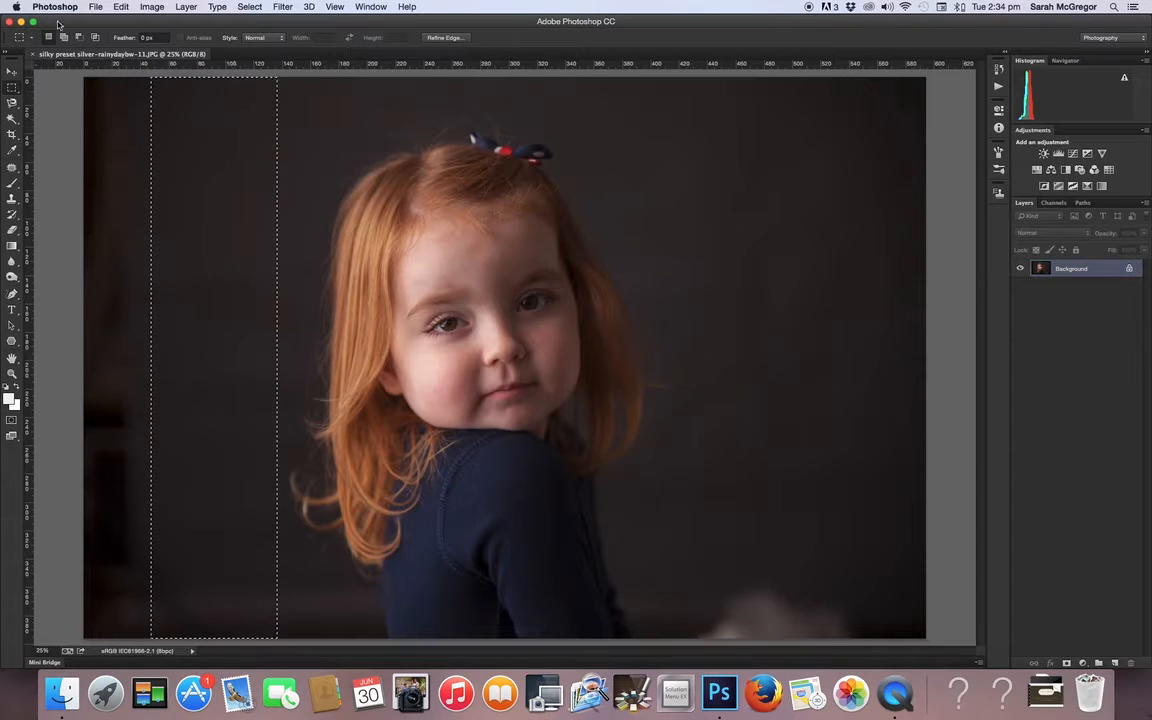
click(119, 7)
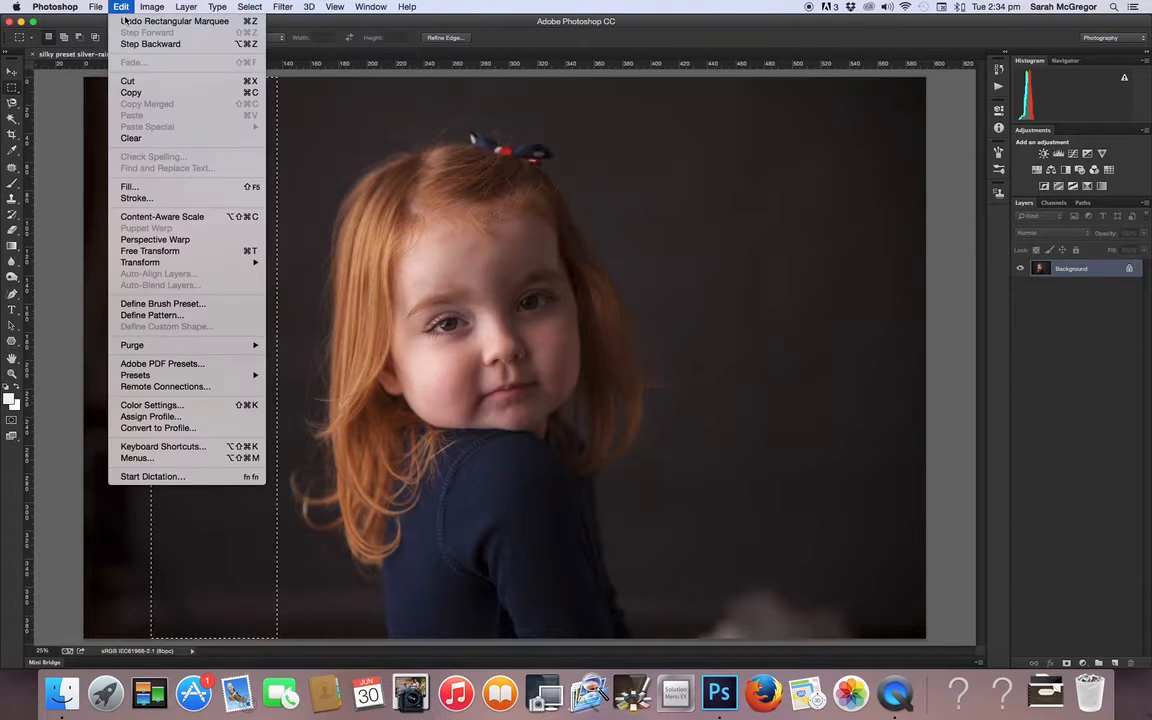
click(130, 92)
click(121, 7)
click(131, 115)
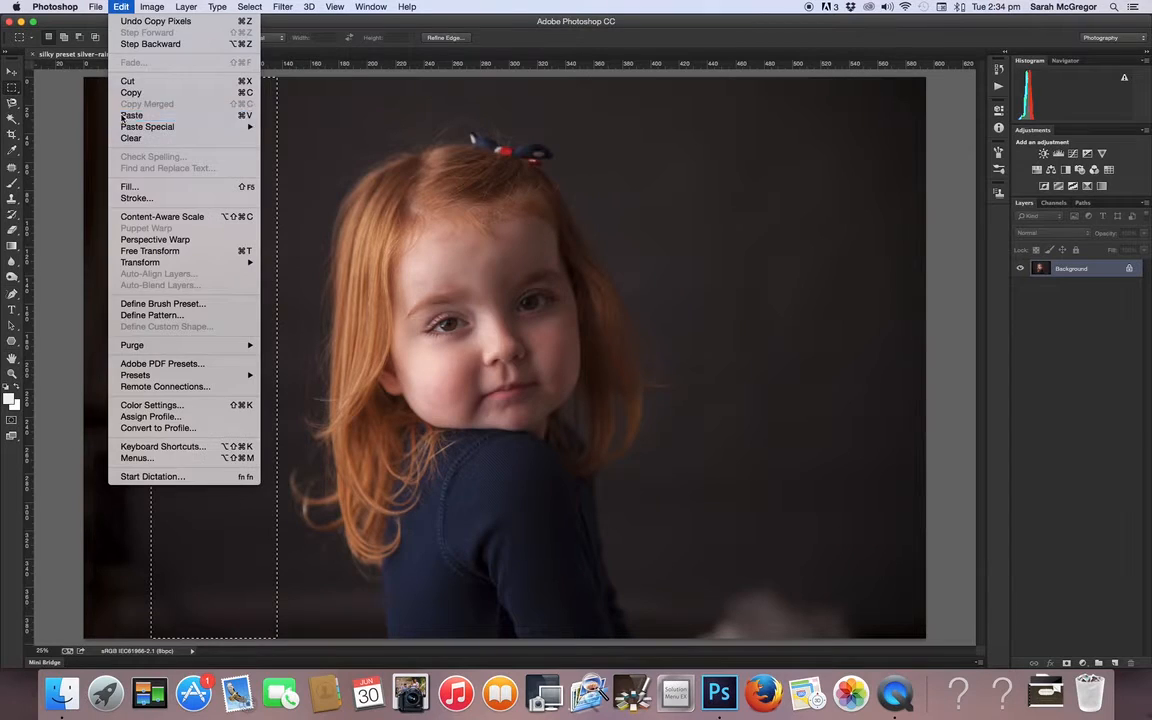
Stretch the pasted backdrop strip to the photo's left edge with Free Transform and merge it down into the Background
click(121, 7)
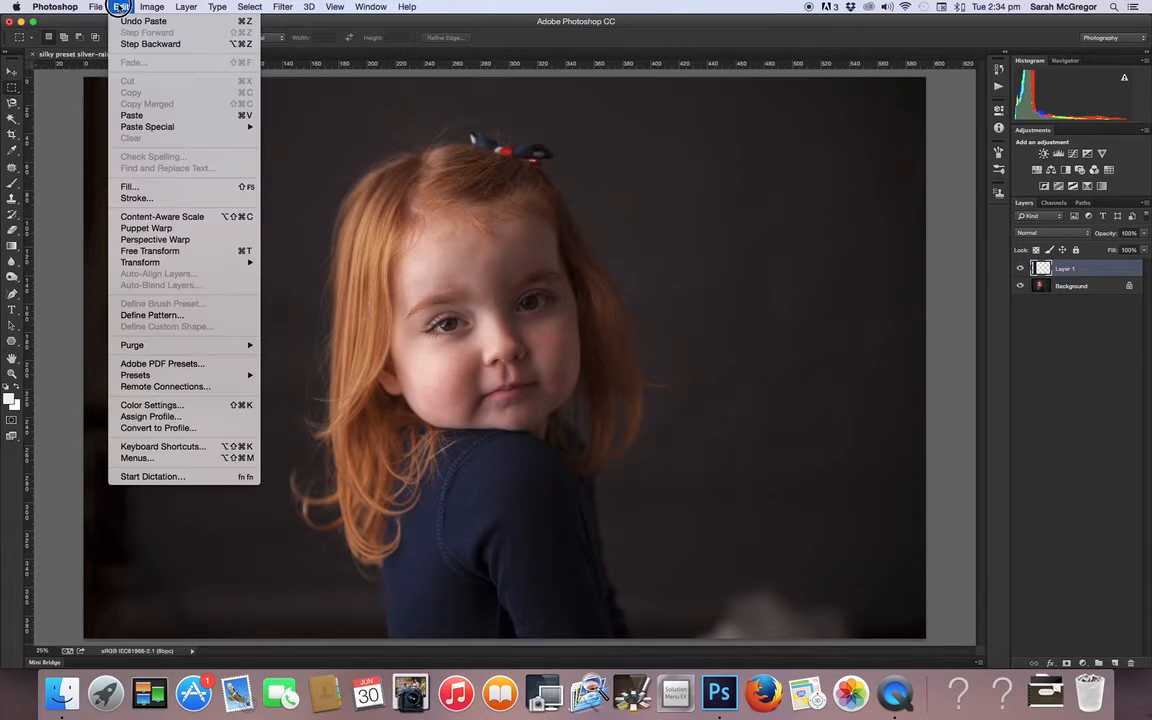
click(142, 252)
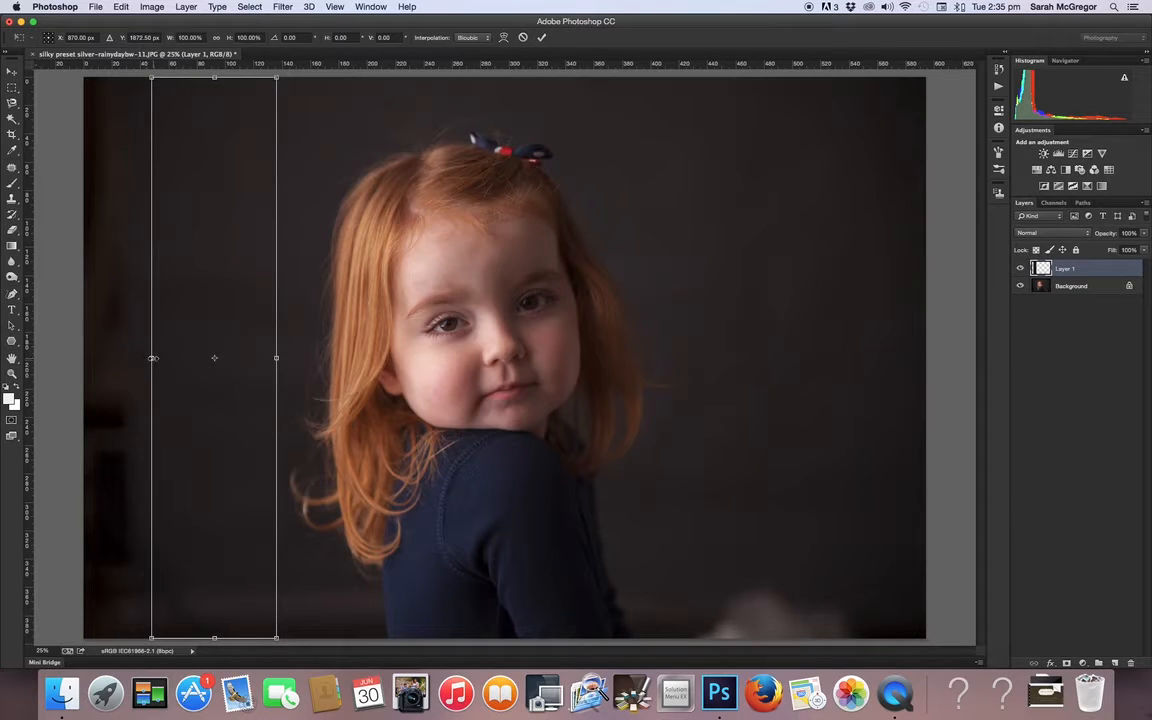
drag(152, 358, 86, 357)
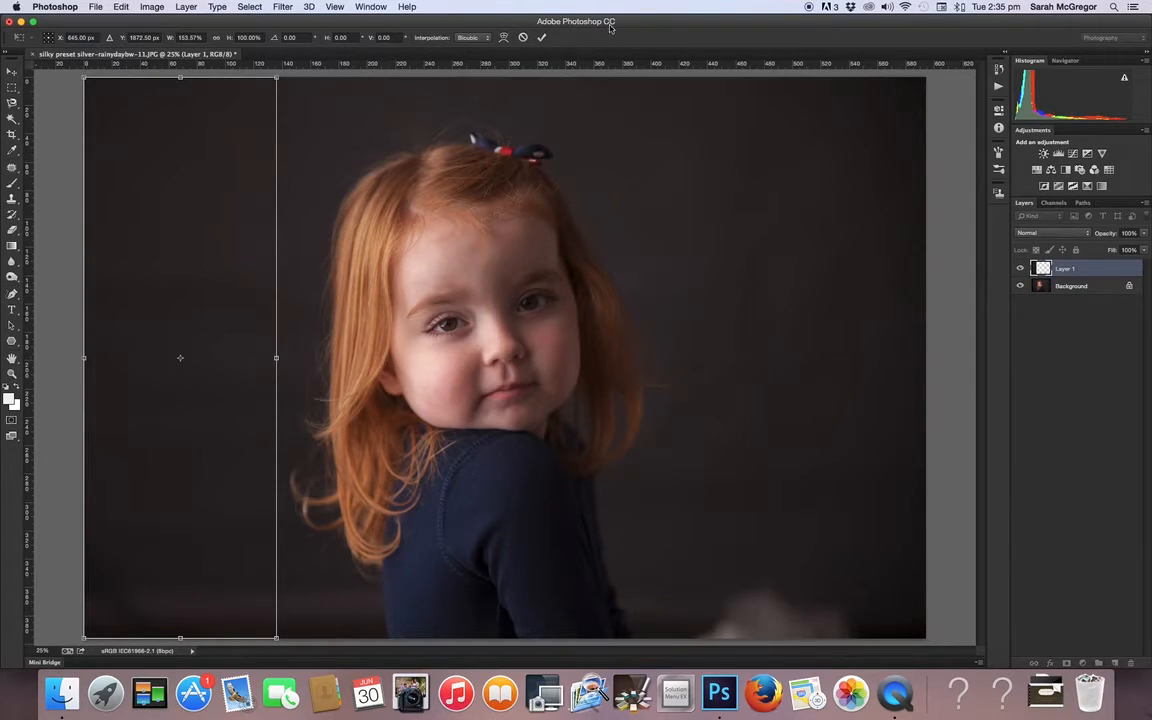
click(542, 38)
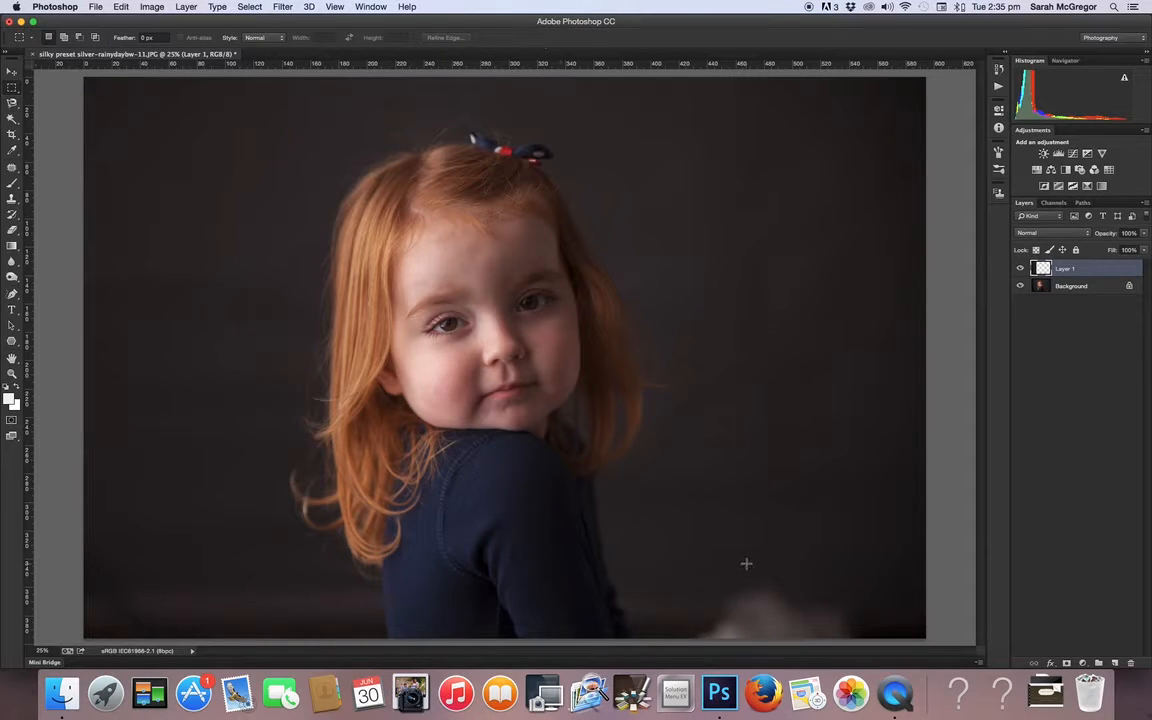
click(199, 6)
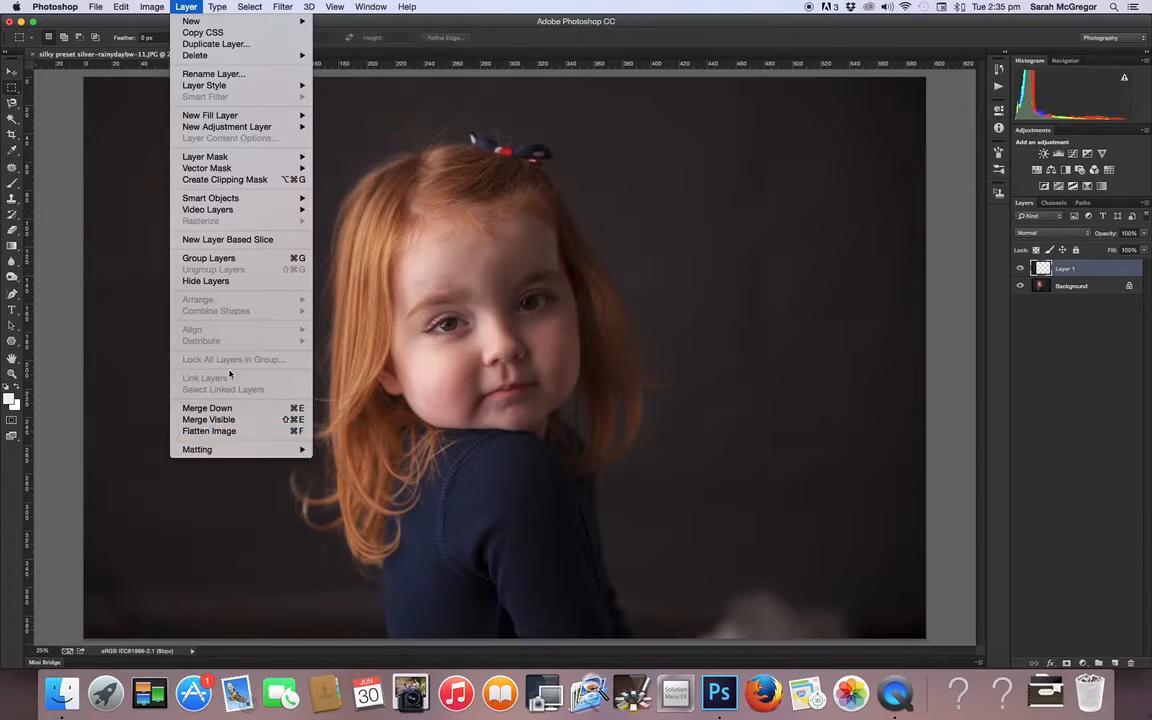
click(206, 406)
Duplicate the Background layer as Background copy in the same document
click(186, 6)
click(172, 41)
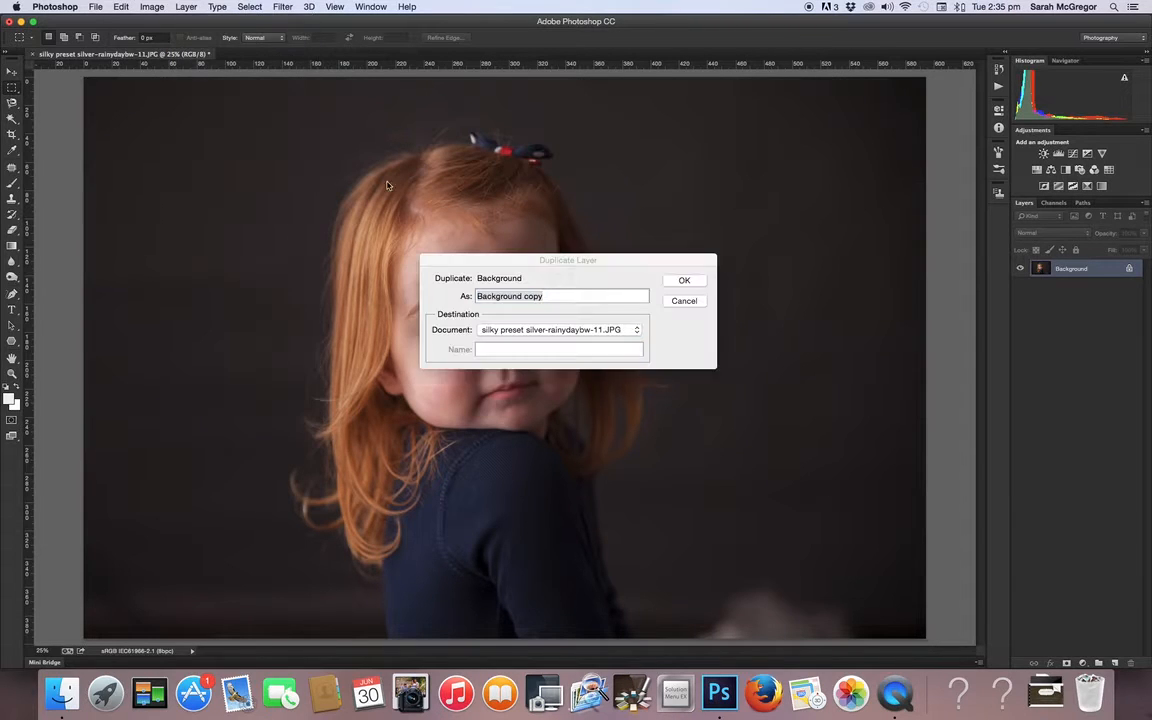
click(684, 283)
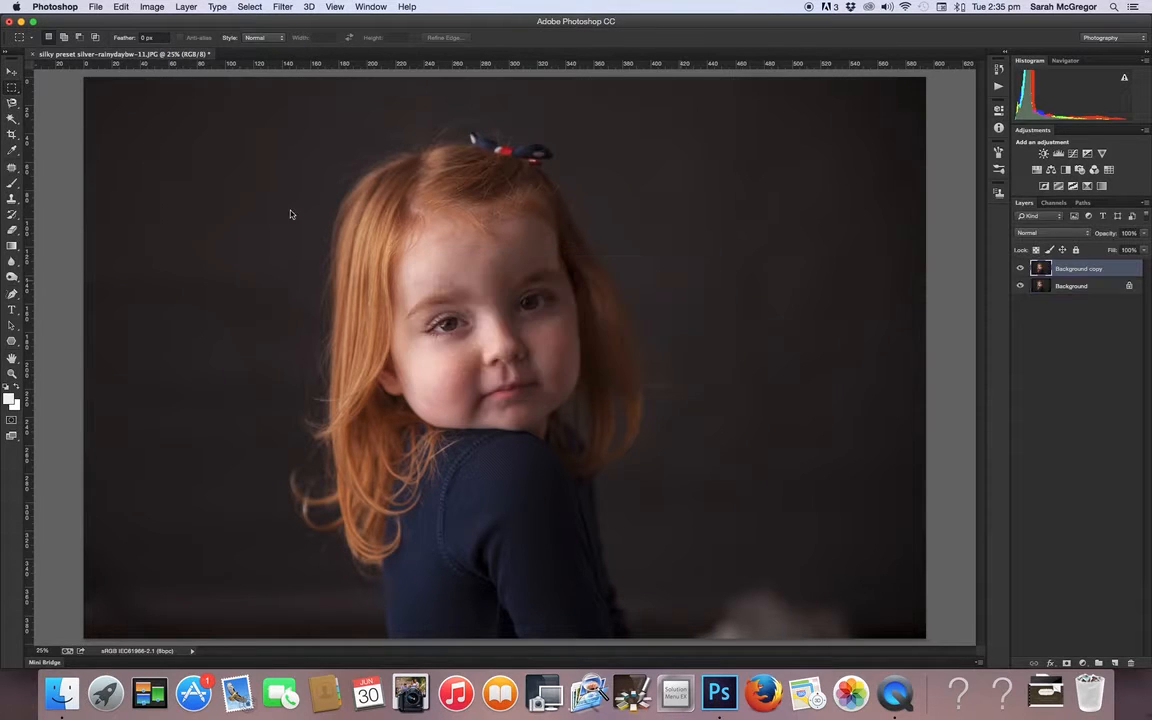
Clone dark backdrop over the pale blurred object in the photo's lower-right area with the Clone Stamp, undoing the stray last dab
click(12, 199)
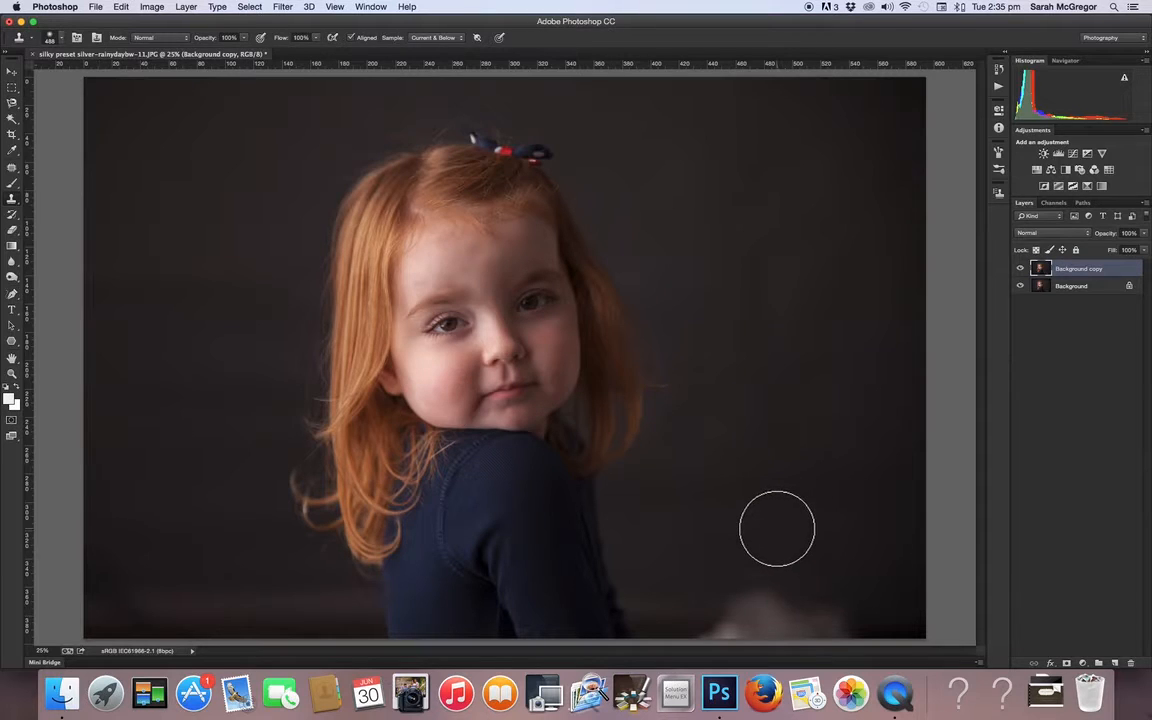
alt+click(777, 528)
mouse_move(761, 577)
mouse_down()
mouse_move(712, 636)
mouse_move(757, 619)
mouse_move(820, 626)
mouse_move(779, 544)
mouse_move(858, 623)
mouse_move(920, 623)
mouse_move(845, 602)
mouse_move(910, 625)
mouse_up()
alt+click(779, 543)
alt+click(789, 589)
click(659, 608)
key(super+z)
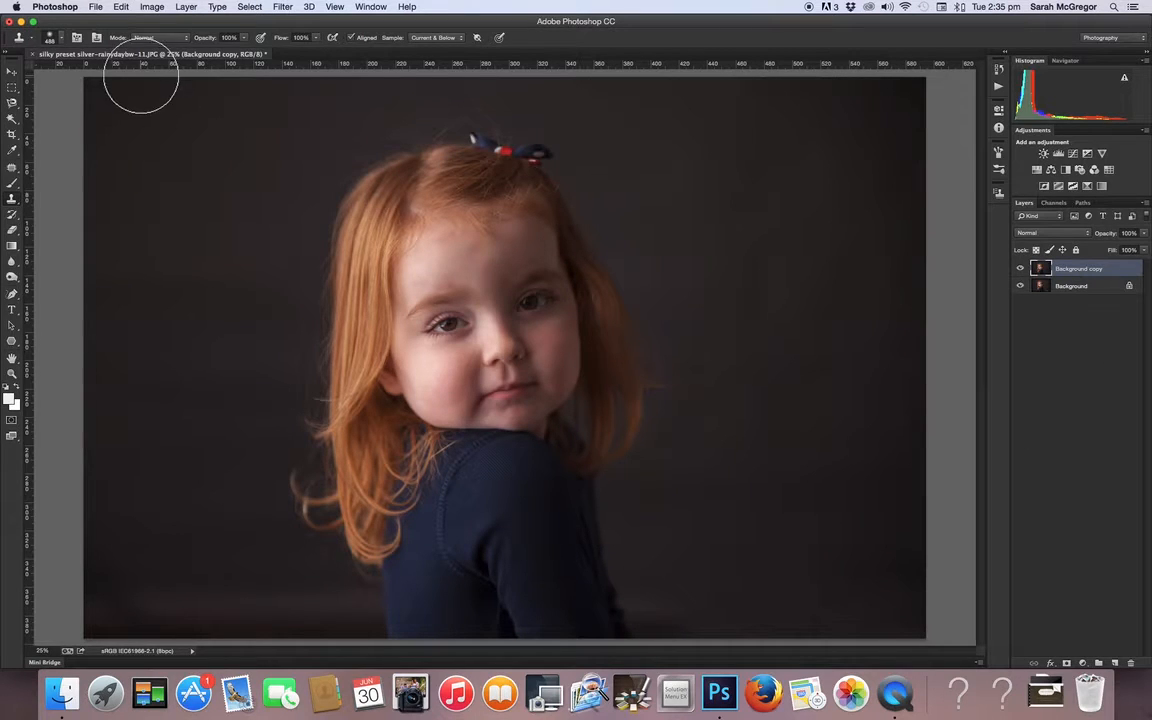
Flatten the image and sample the dark backdrop beside the girl's hair as the foreground colour
click(186, 7)
click(216, 431)
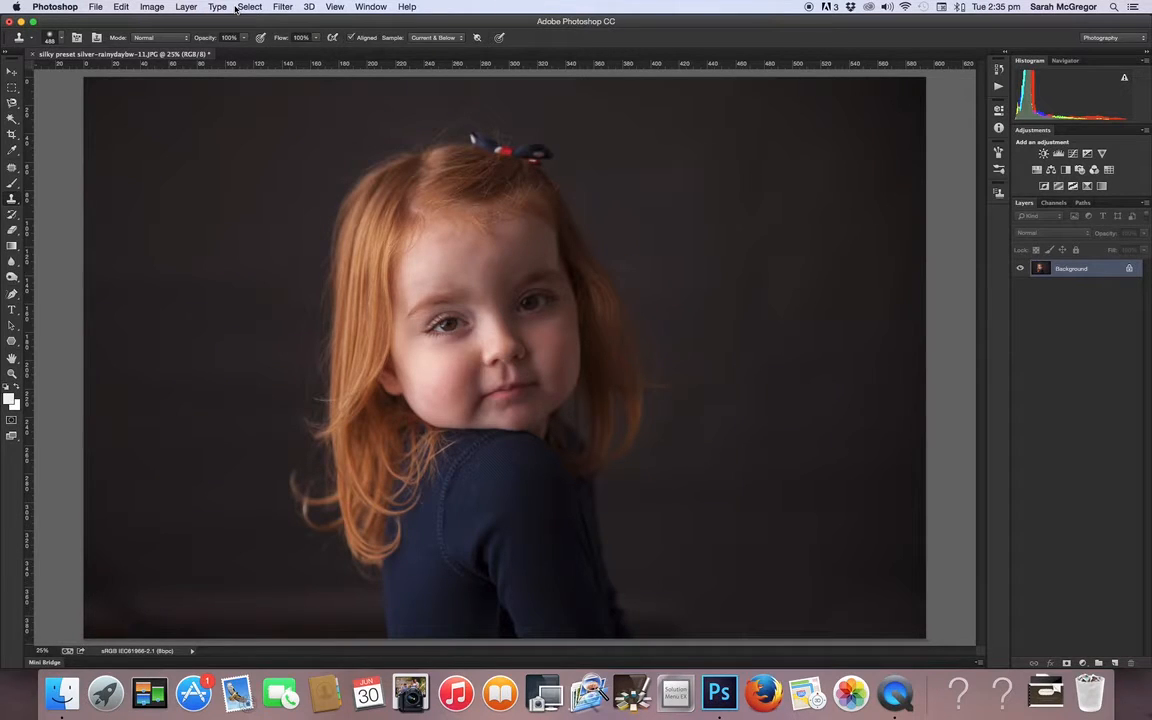
click(12, 183)
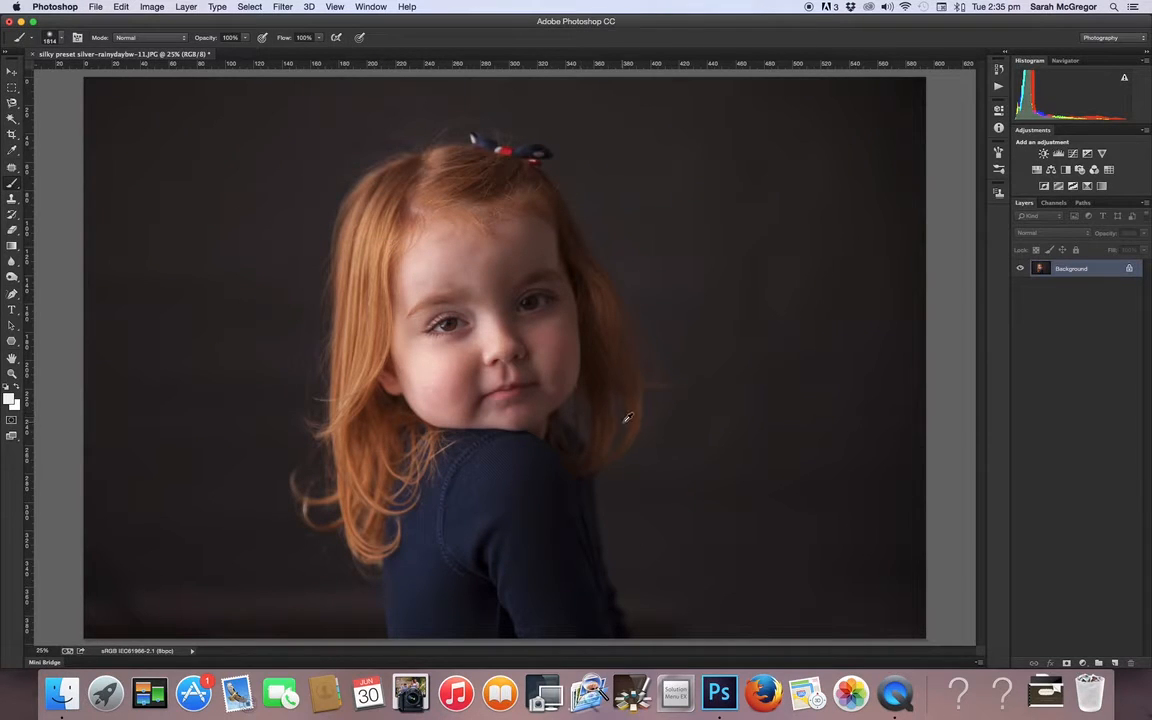
alt+click(675, 415)
Select the girl with the Quick Selection tool, covering her hair, face and top, and subtract the backdrop that spills into the selection
click(11, 120)
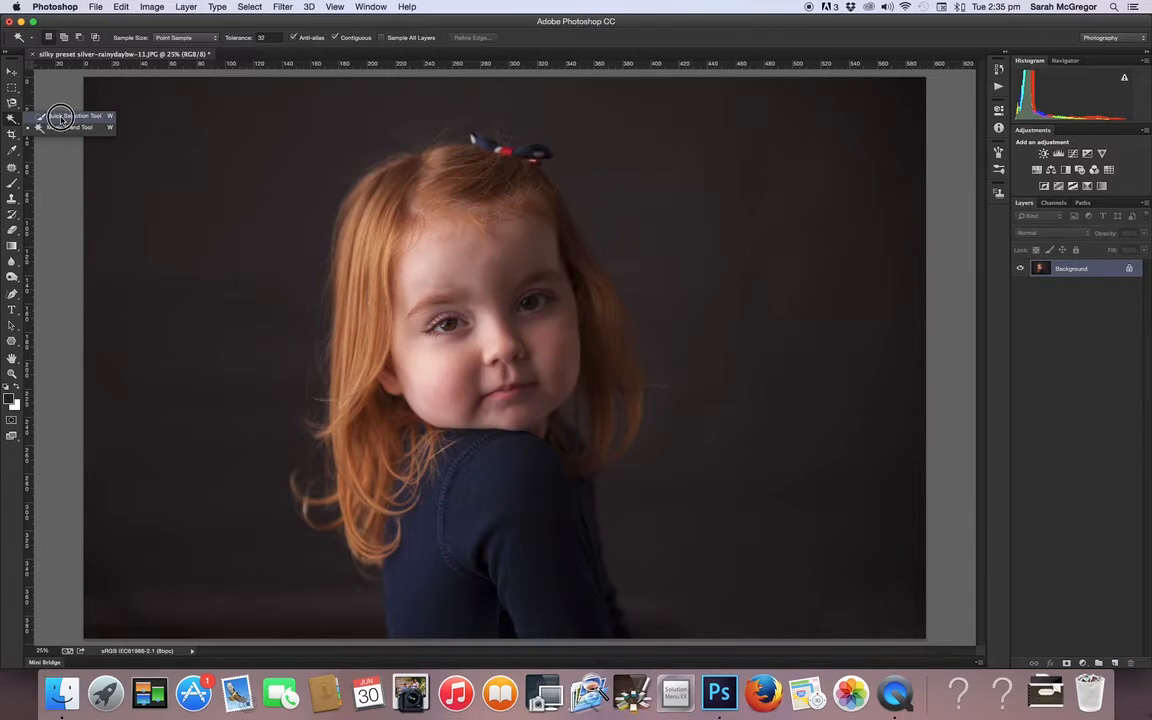
click(60, 117)
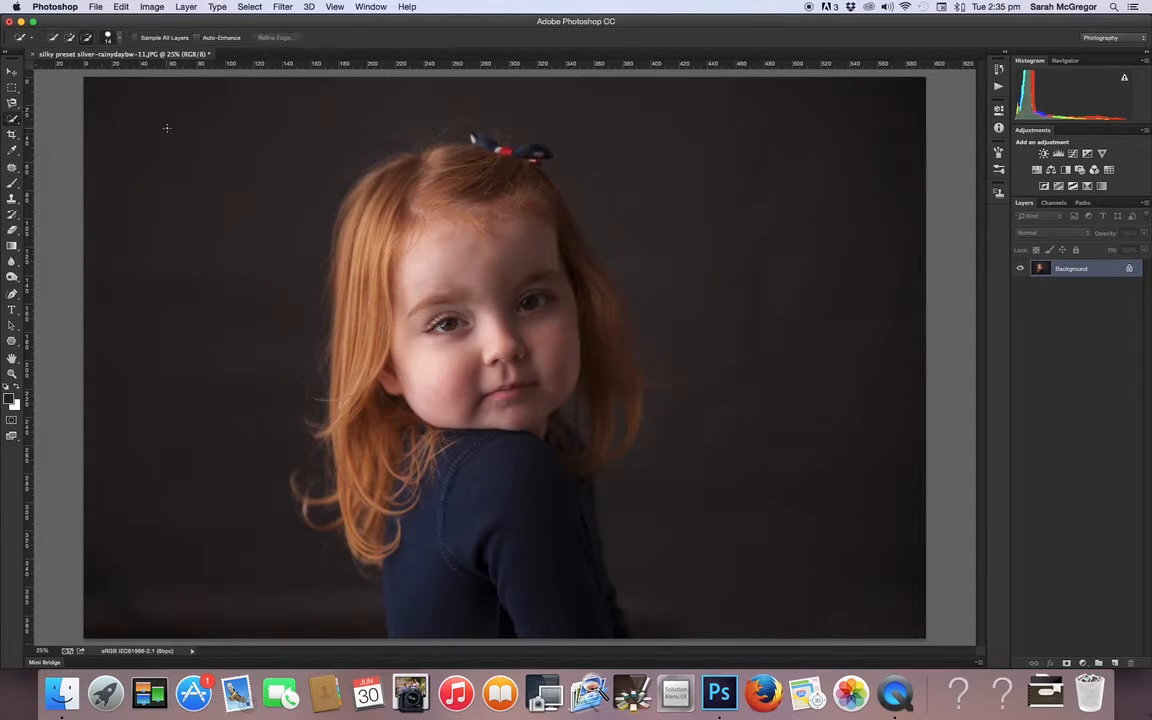
click(69, 39)
mouse_move(447, 155)
mouse_down()
mouse_move(372, 150)
mouse_move(360, 240)
mouse_move(380, 400)
mouse_up()
mouse_move(405, 546)
mouse_down()
mouse_move(329, 449)
mouse_move(333, 484)
mouse_move(392, 570)
mouse_up()
mouse_move(437, 633)
mouse_down()
mouse_move(582, 643)
mouse_move(620, 631)
mouse_move(550, 440)
mouse_move(585, 440)
mouse_move(560, 415)
mouse_move(607, 383)
mouse_up()
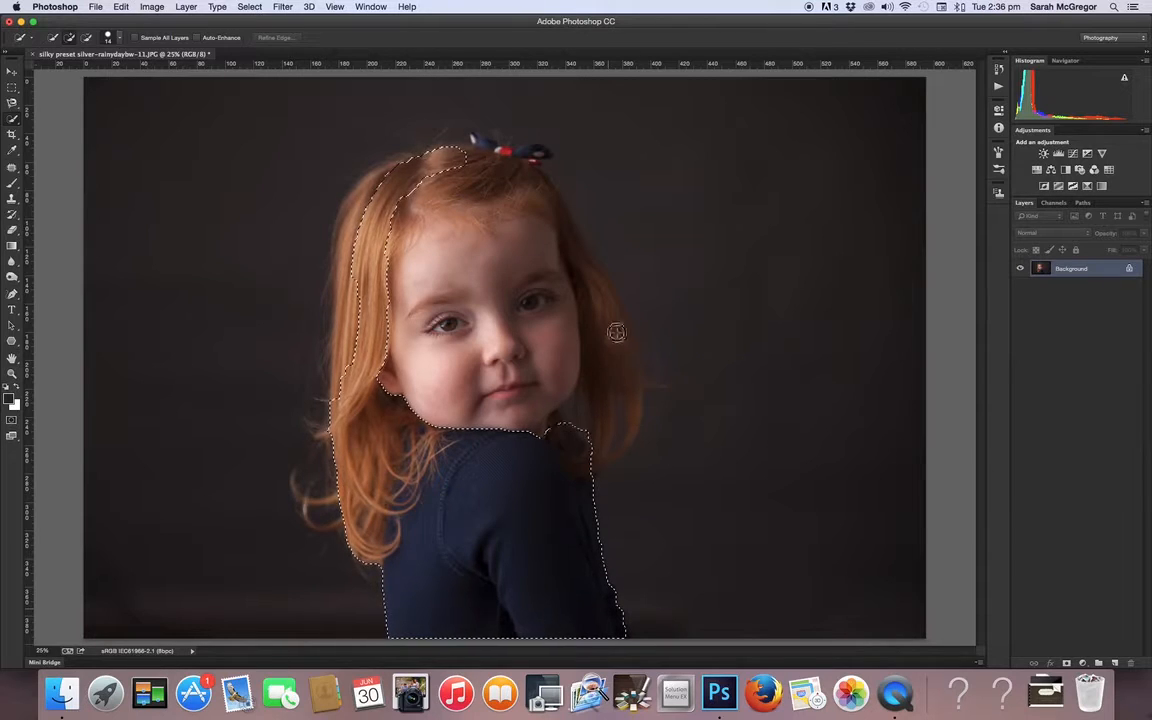
mouse_move(593, 288)
mouse_down()
mouse_move(522, 161)
mouse_move(466, 146)
mouse_move(550, 149)
mouse_move(470, 147)
mouse_up()
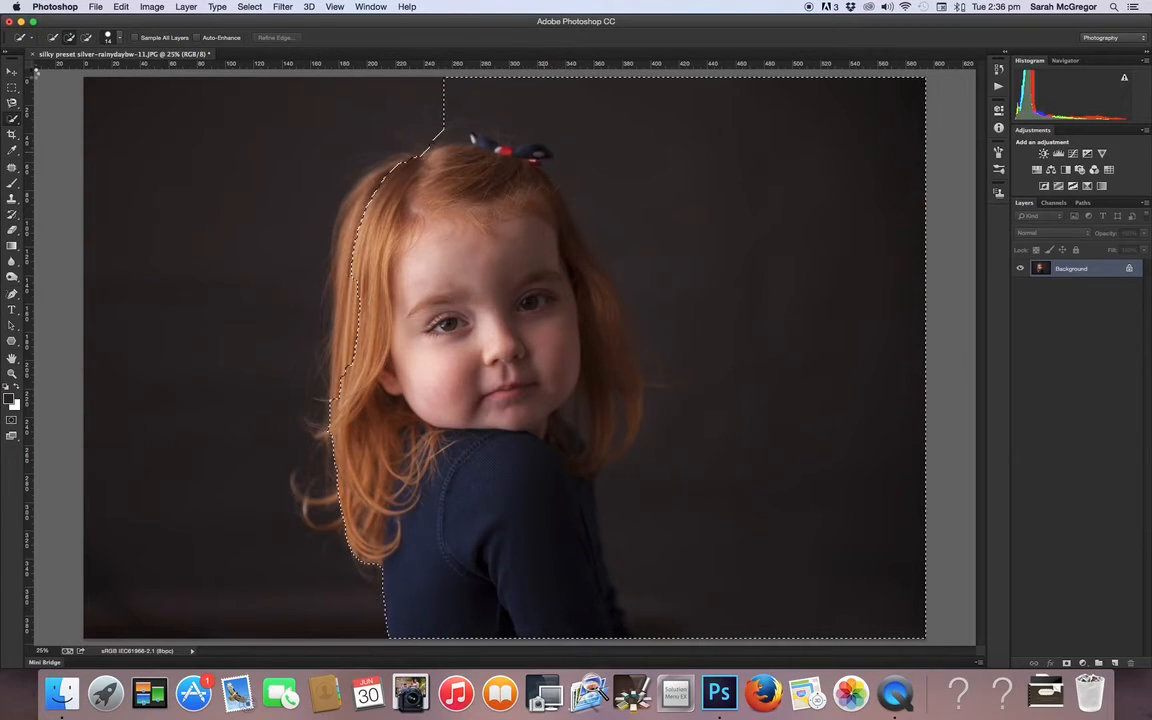
click(85, 37)
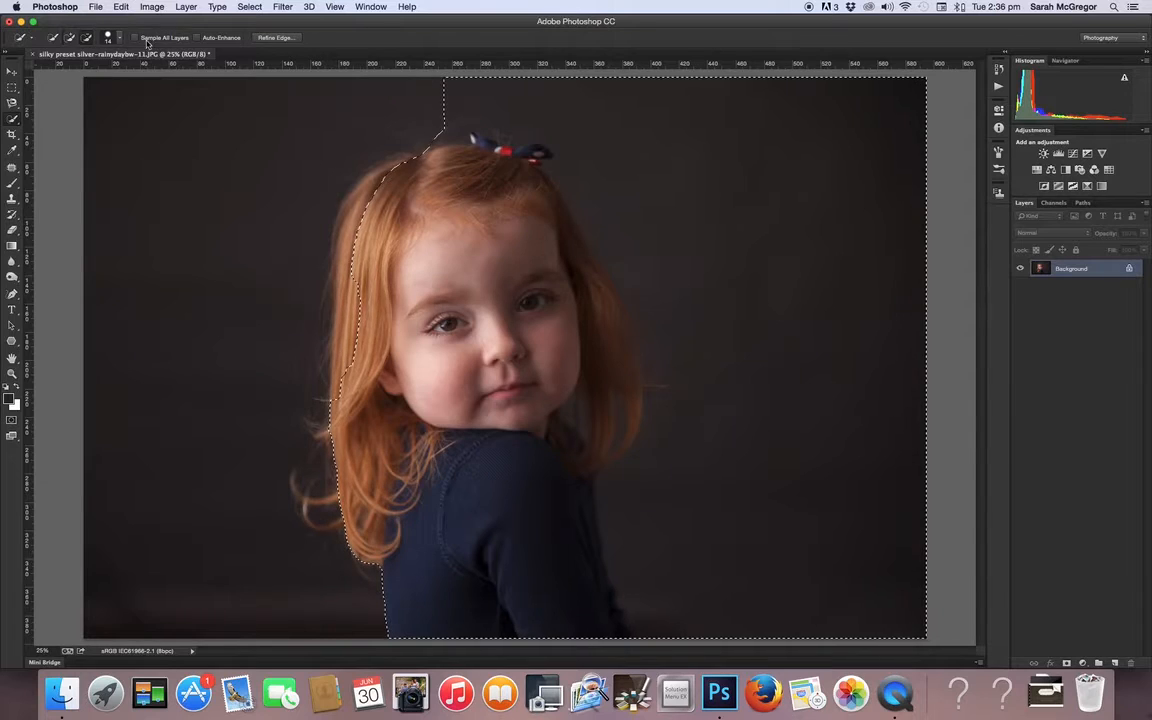
mouse_move(531, 80)
mouse_down()
mouse_move(686, 206)
mouse_move(744, 334)
mouse_move(761, 496)
mouse_move(748, 520)
mouse_move(691, 553)
mouse_move(655, 550)
mouse_move(623, 523)
mouse_move(544, 110)
mouse_move(432, 116)
mouse_up()
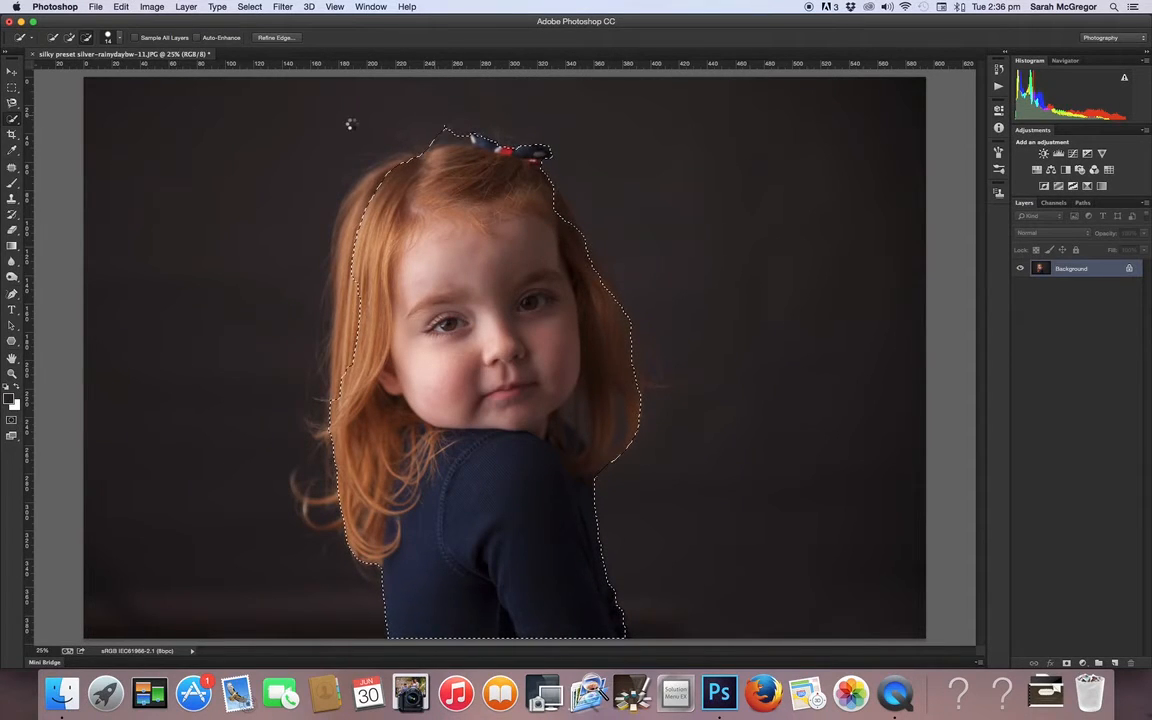
Refine the selection edge around the girl's hair, bow and back with a 4.0 px Smart Radius, outputting to a new layer with layer mask
click(276, 37)
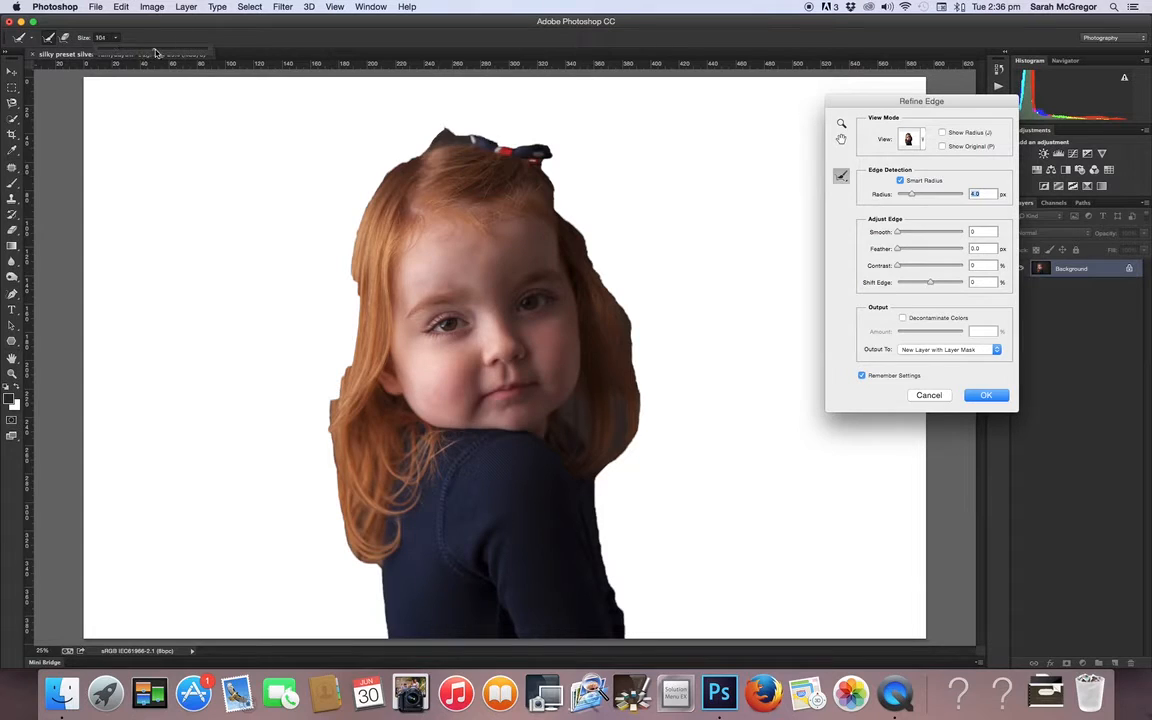
mouse_move(557, 147)
mouse_down()
mouse_move(465, 121)
mouse_move(424, 142)
mouse_move(360, 150)
mouse_move(395, 140)
mouse_move(330, 175)
mouse_move(338, 234)
mouse_move(320, 208)
mouse_move(305, 225)
mouse_move(335, 412)
mouse_move(337, 257)
mouse_move(345, 380)
mouse_move(319, 339)
mouse_move(285, 412)
mouse_move(318, 430)
mouse_move(350, 562)
mouse_move(308, 470)
mouse_move(384, 624)
mouse_move(310, 463)
mouse_up()
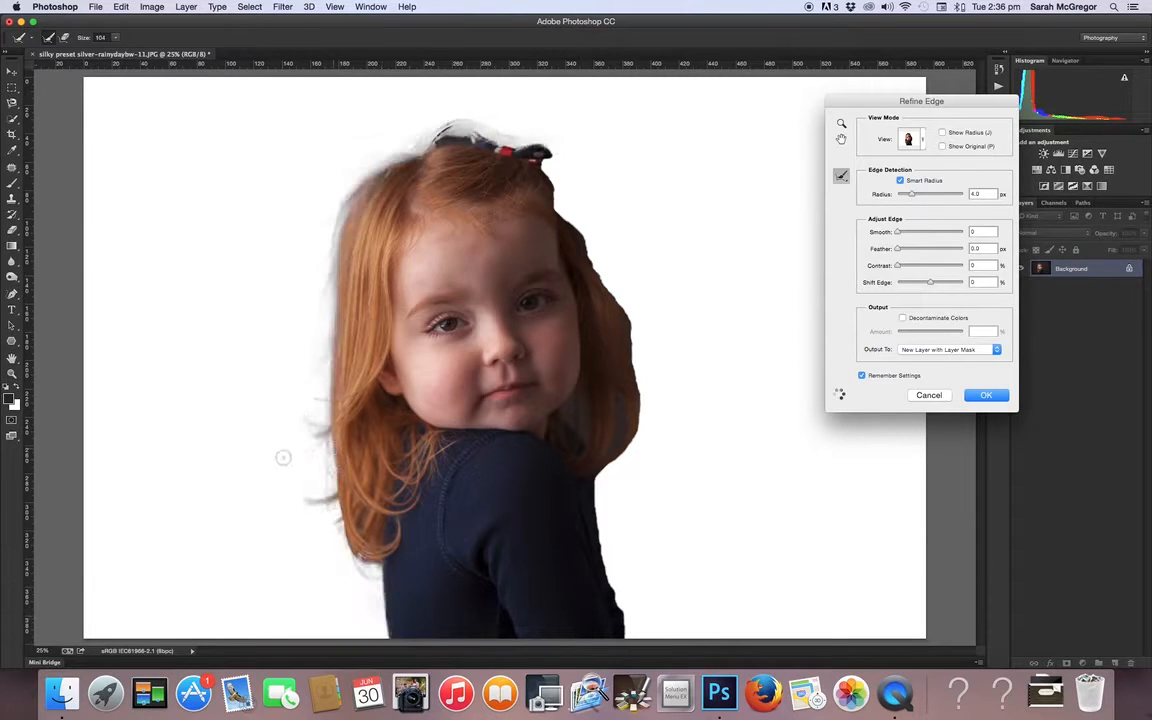
mouse_move(322, 520)
mouse_down()
mouse_move(294, 531)
mouse_move(295, 474)
mouse_move(307, 507)
mouse_move(286, 456)
mouse_move(317, 496)
mouse_move(332, 456)
mouse_up()
mouse_move(610, 451)
mouse_down()
mouse_move(599, 479)
mouse_move(613, 563)
mouse_move(636, 606)
mouse_move(628, 622)
mouse_move(597, 528)
mouse_move(635, 639)
mouse_move(621, 635)
mouse_move(618, 578)
mouse_move(646, 378)
mouse_move(634, 465)
mouse_move(647, 396)
mouse_move(601, 255)
mouse_move(619, 299)
mouse_move(553, 180)
mouse_move(558, 211)
mouse_move(609, 290)
mouse_move(542, 136)
mouse_move(570, 175)
mouse_up()
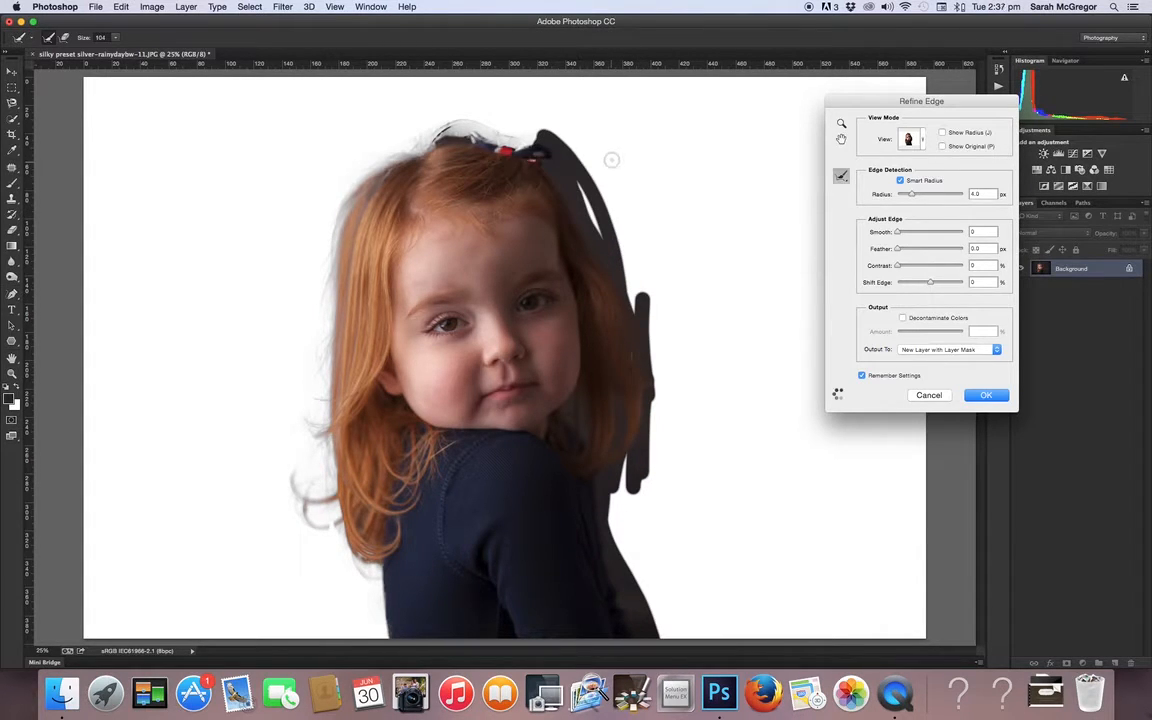
click(986, 395)
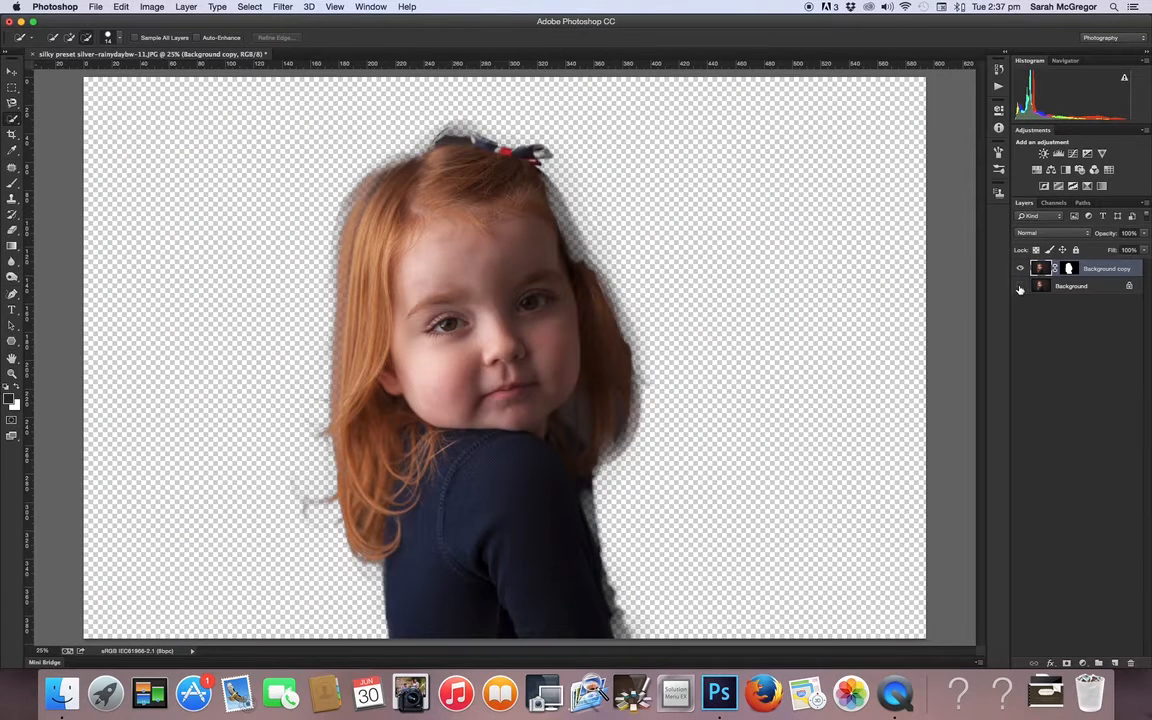
Show the Background layer again and load the Background copy's layer mask as a selection
click(1020, 287)
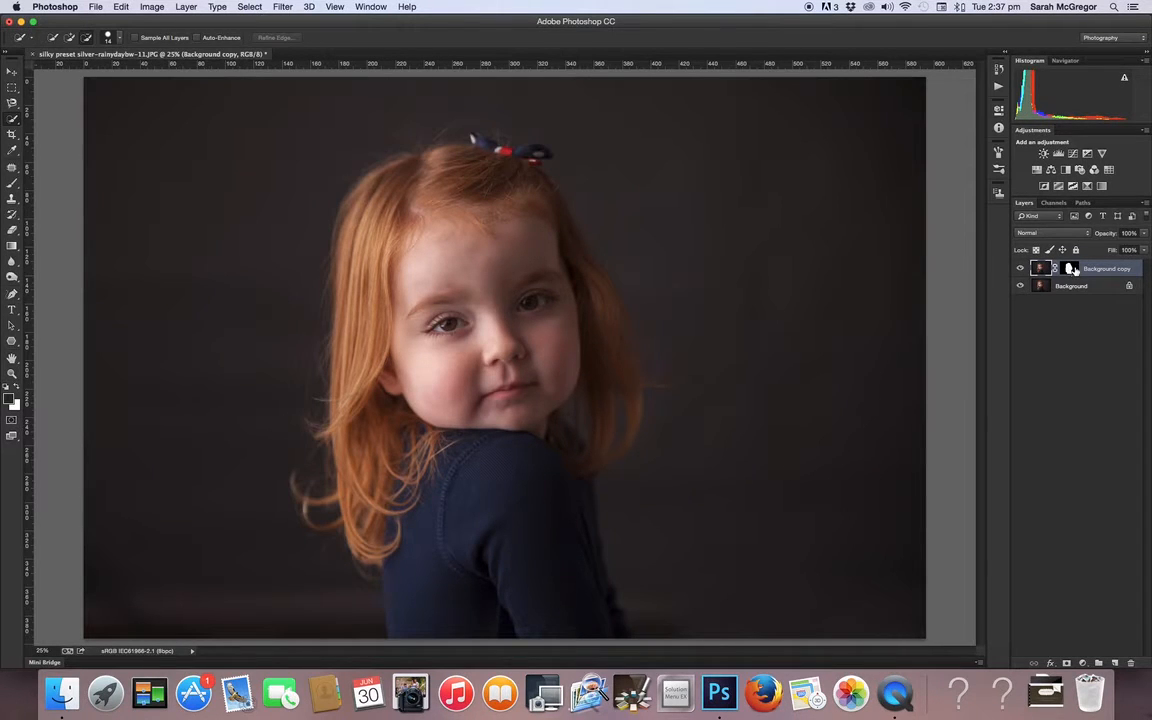
click(1071, 268)
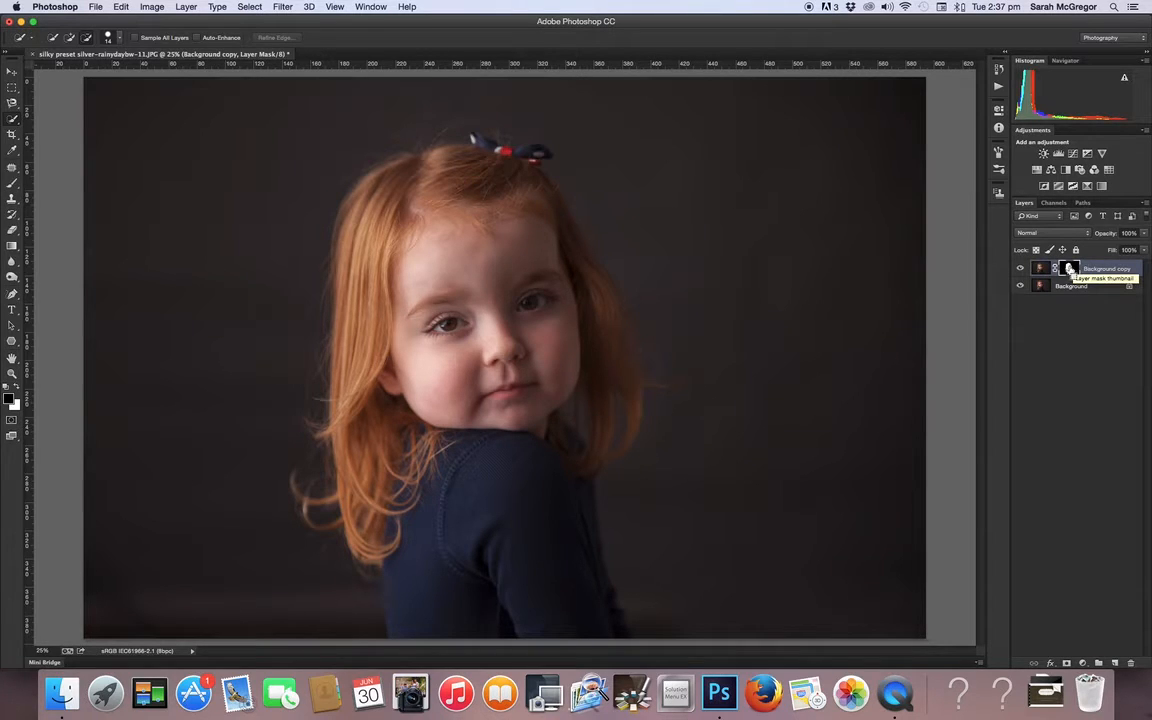
super+click(1071, 268)
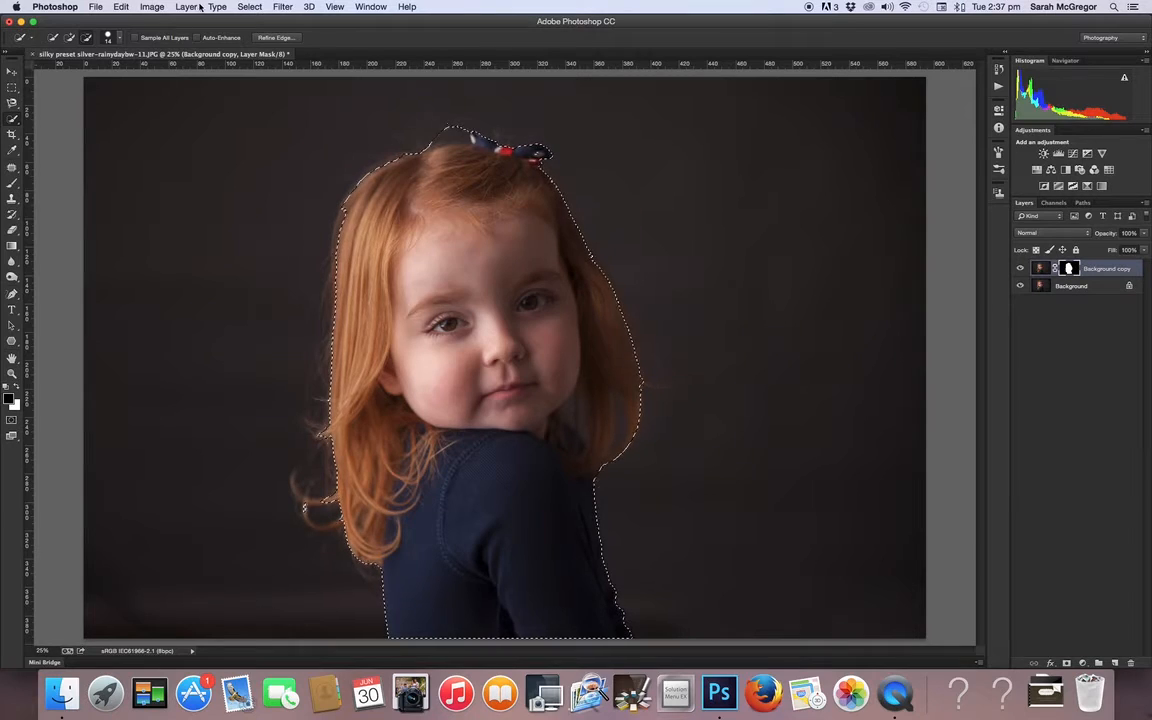
Add a solid colour fill layer in #231d1d from the selection and invert its mask so the colour covers the backdrop instead of the girl
click(186, 7)
mouse_move(175, 113)
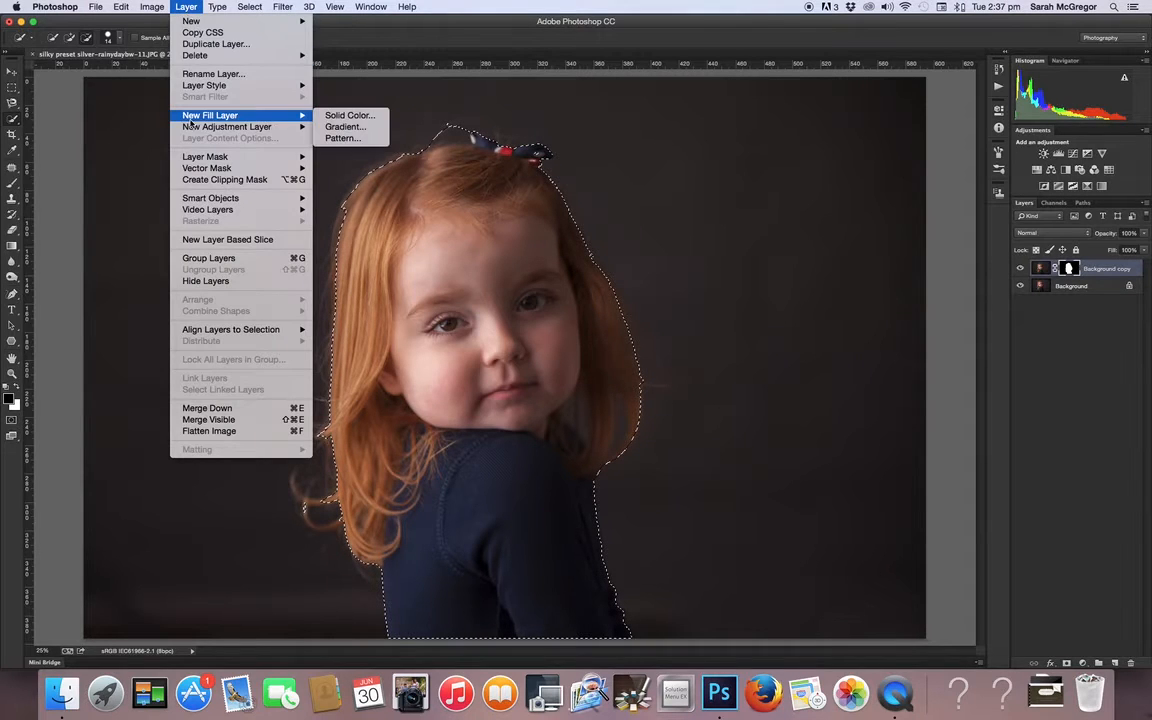
click(367, 117)
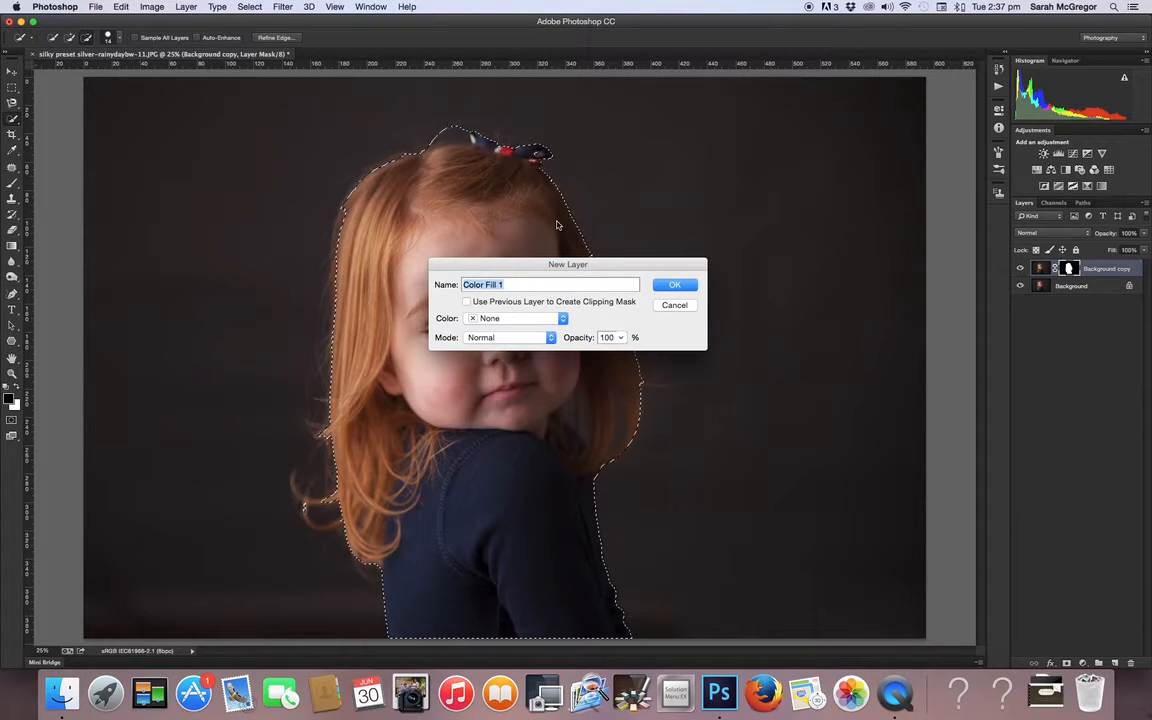
click(678, 289)
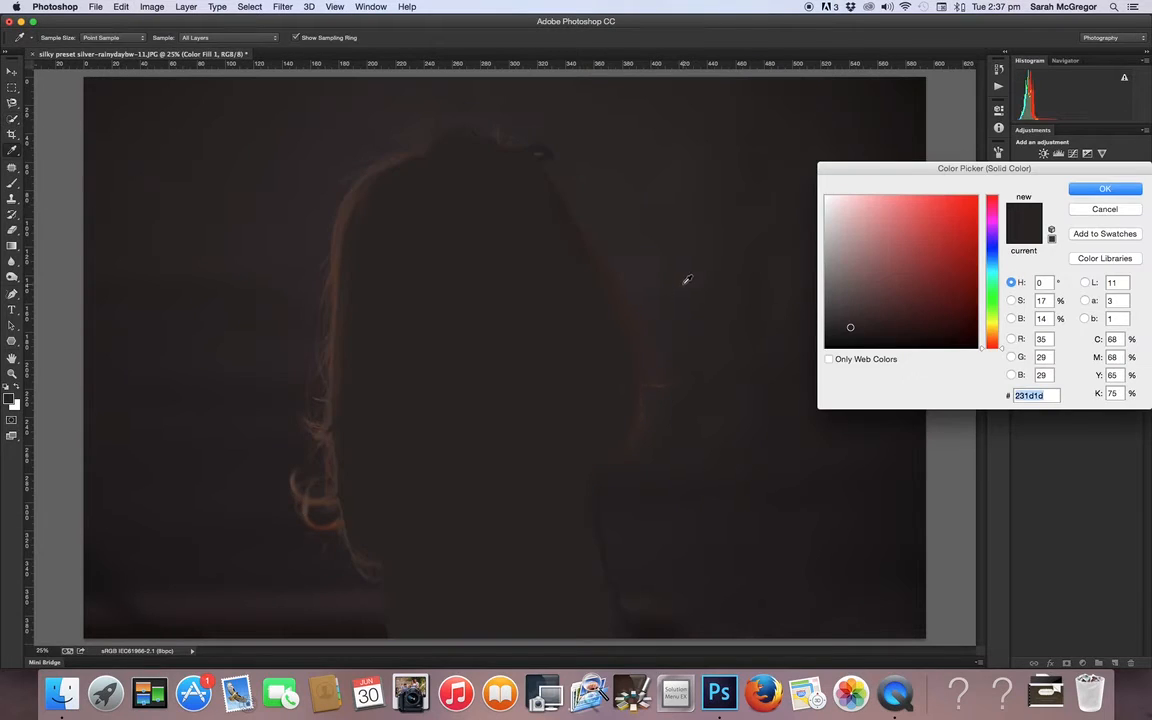
click(1103, 190)
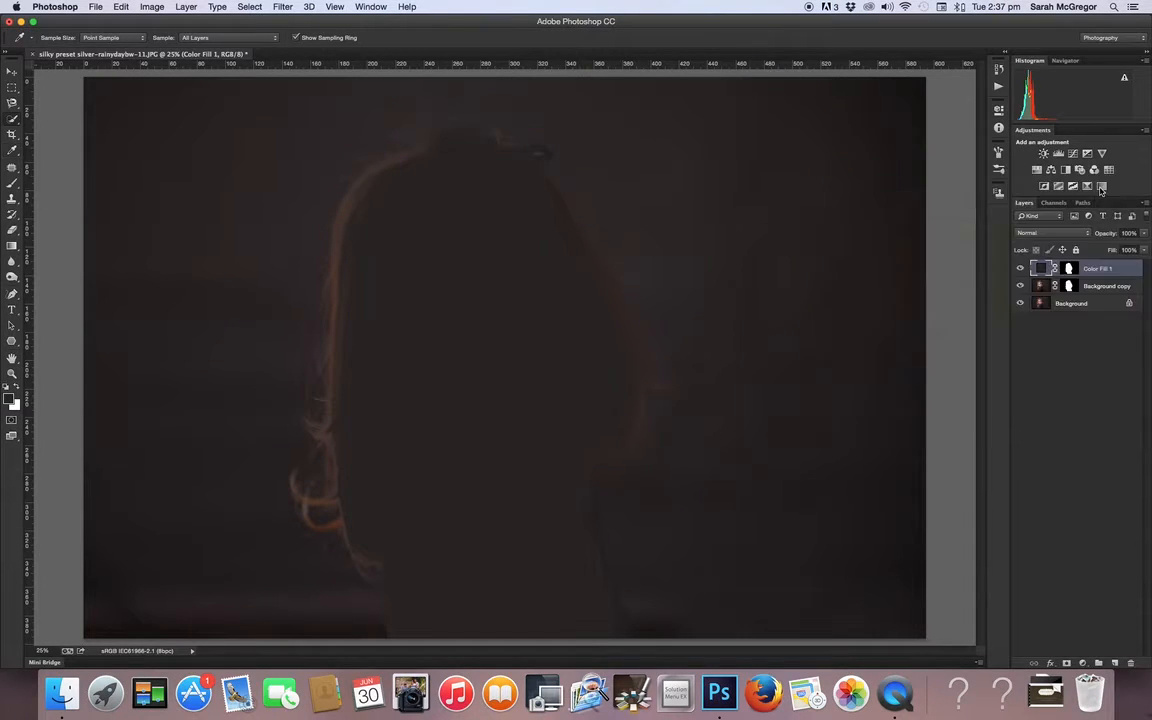
click(1068, 268)
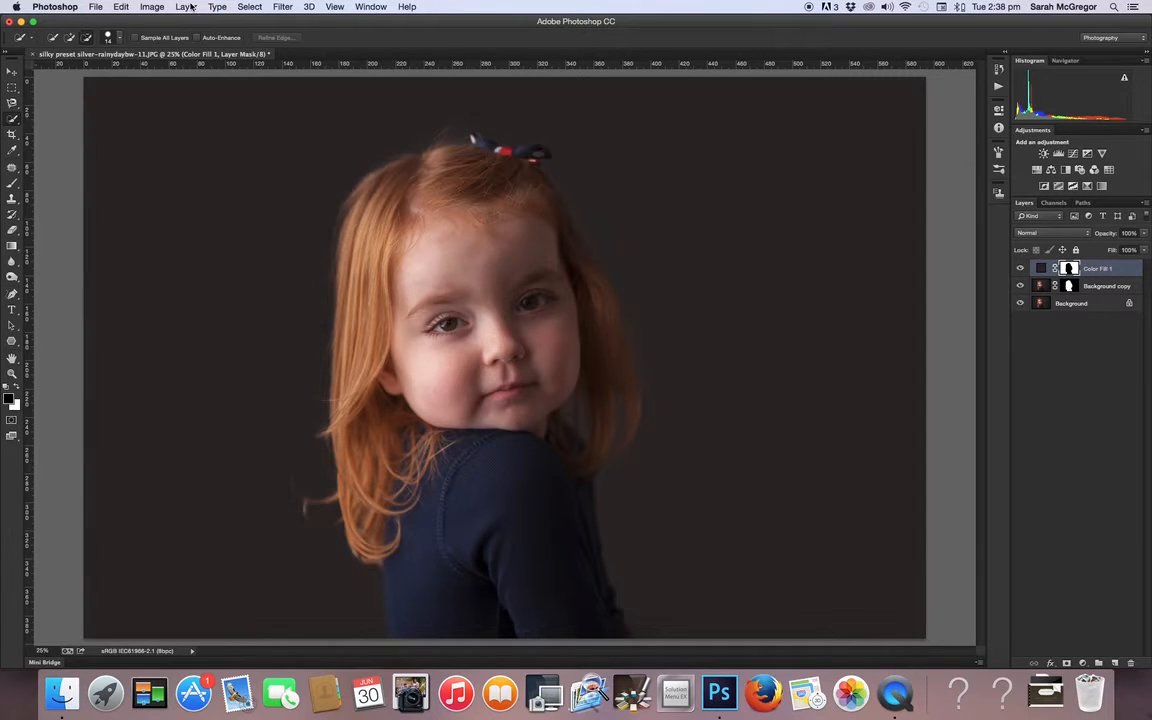
Hide the Color Fill 1 and Background copy layers and flatten the image, discarding both hidden layers
click(1020, 268)
click(1019, 286)
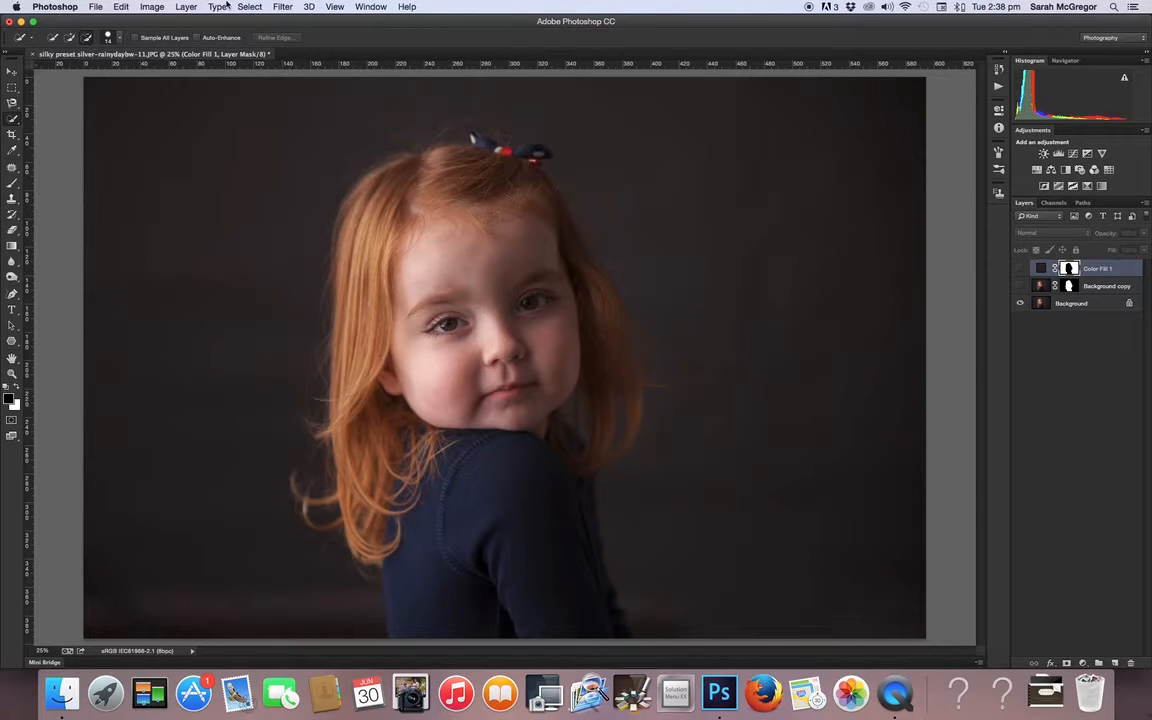
click(187, 7)
click(209, 432)
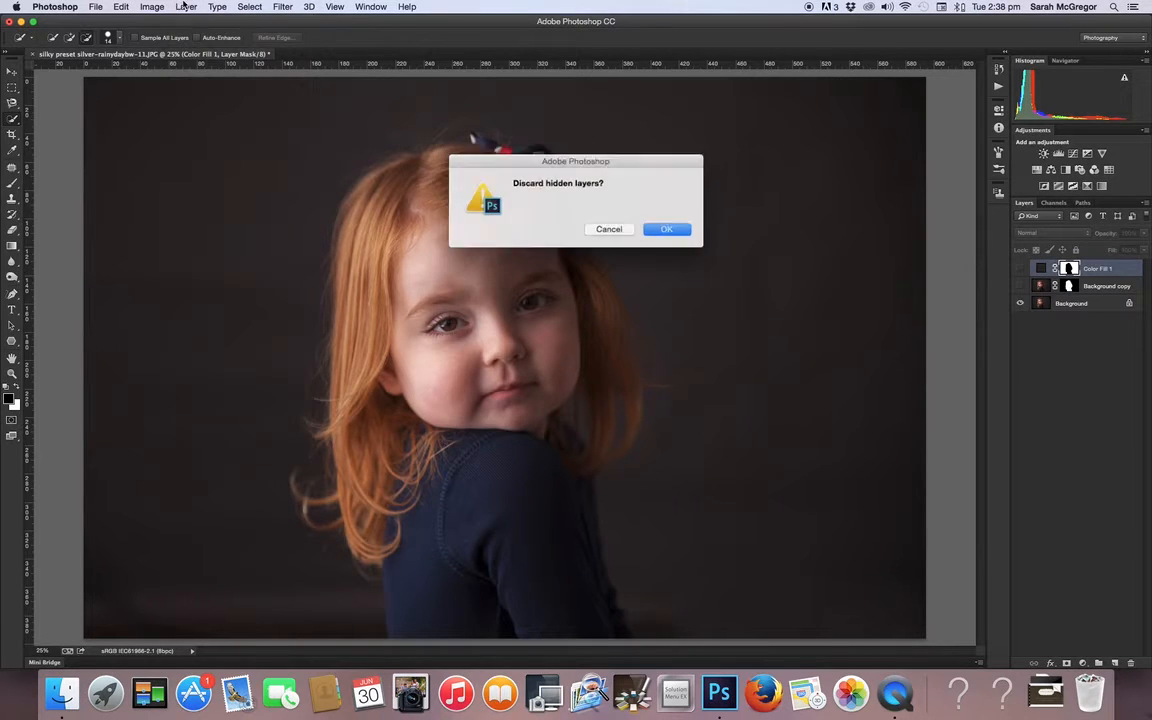
click(674, 233)
Duplicate the Background layer and add 2.45% Gaussian noise to the copy
click(178, 7)
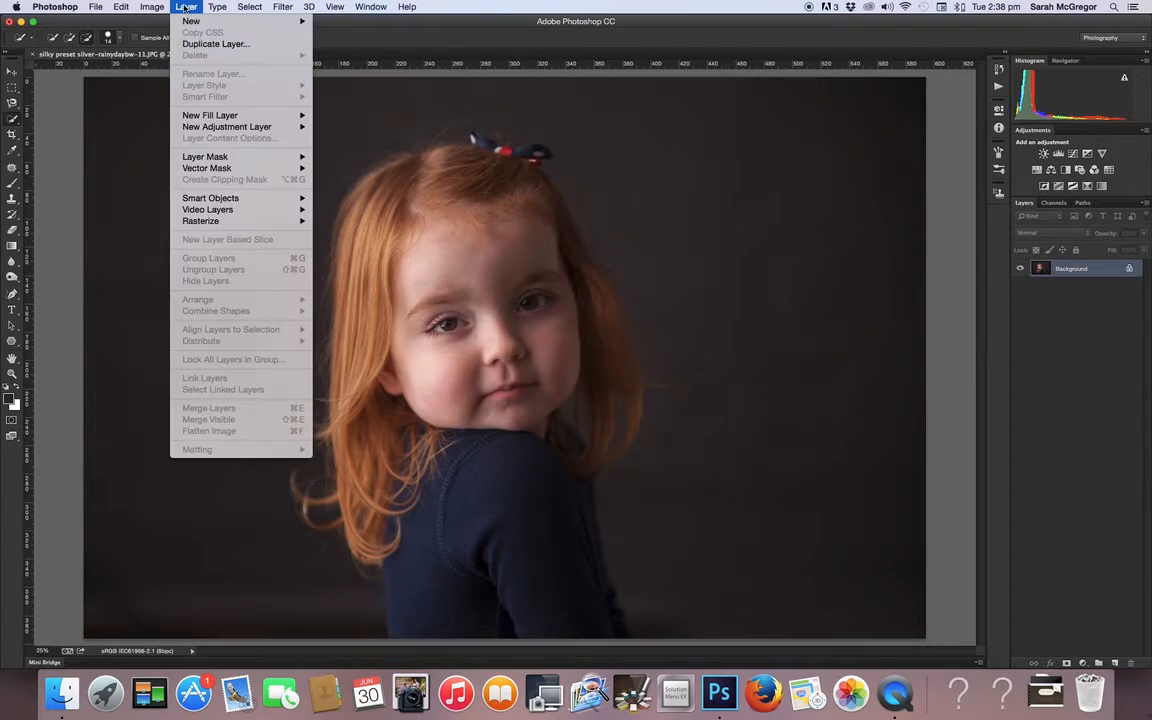
click(215, 44)
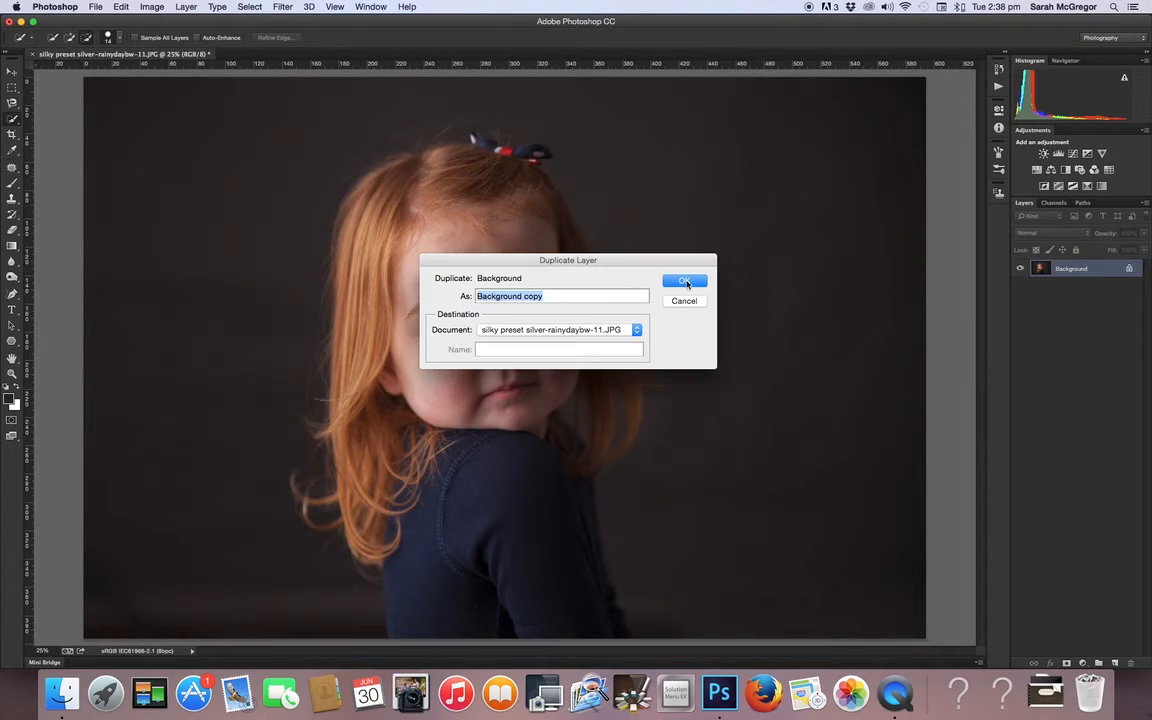
click(684, 281)
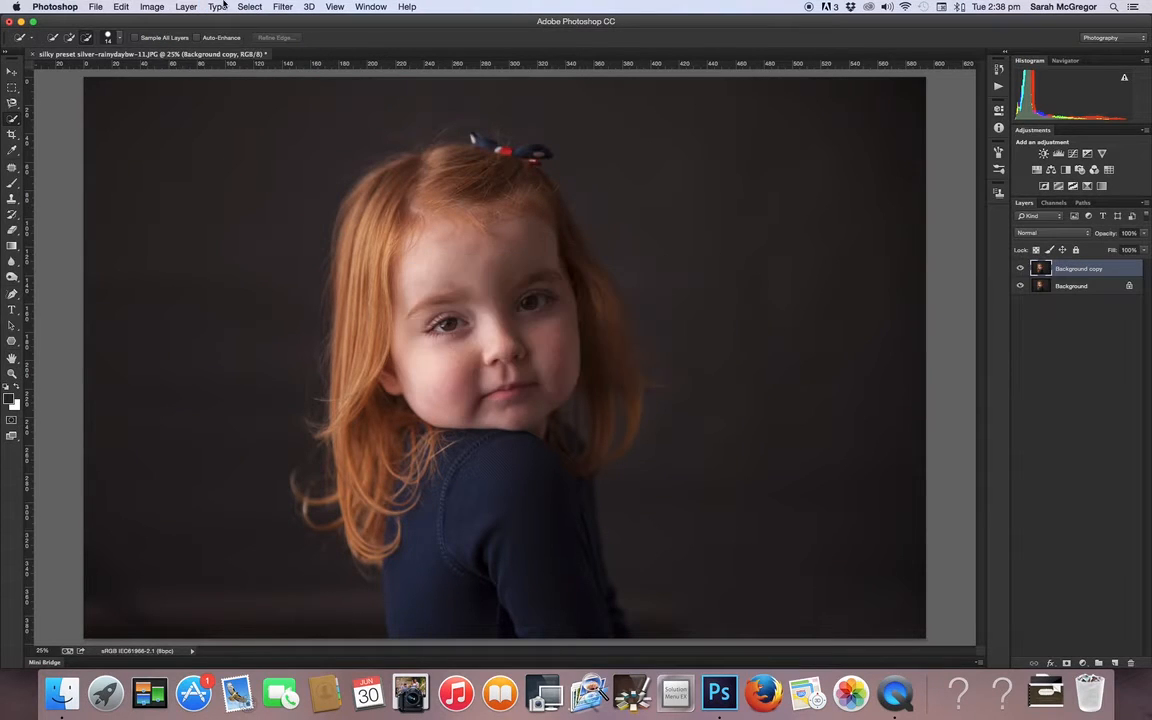
click(279, 6)
mouse_move(300, 172)
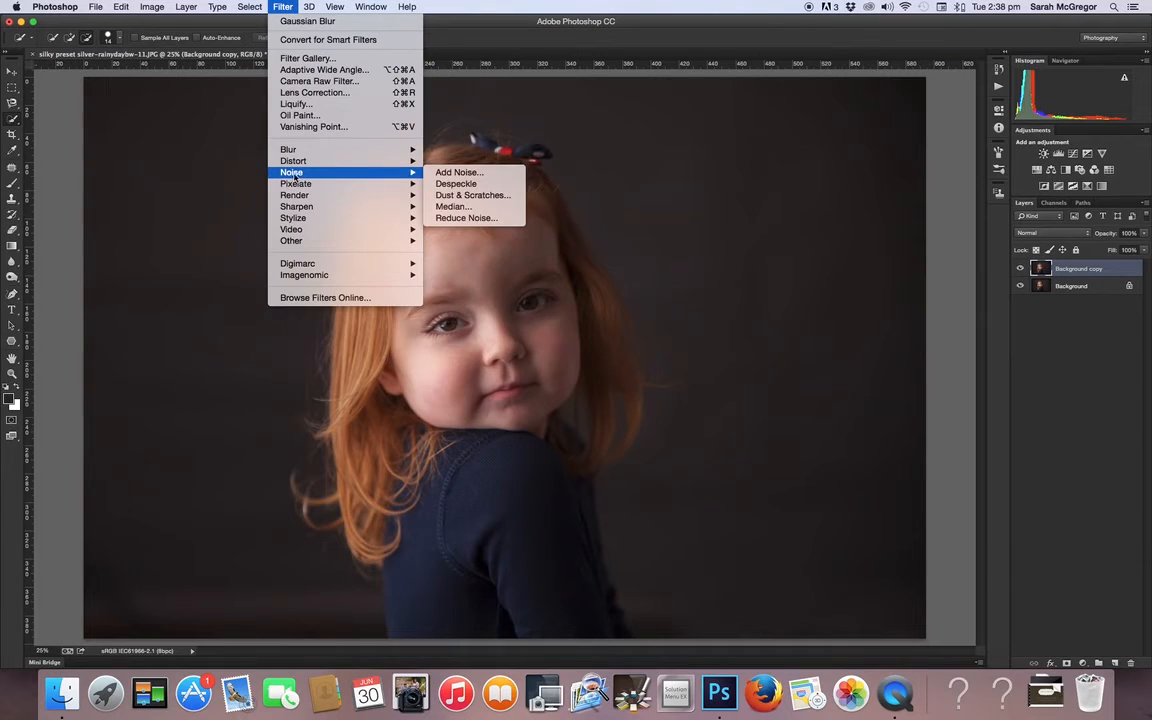
click(459, 172)
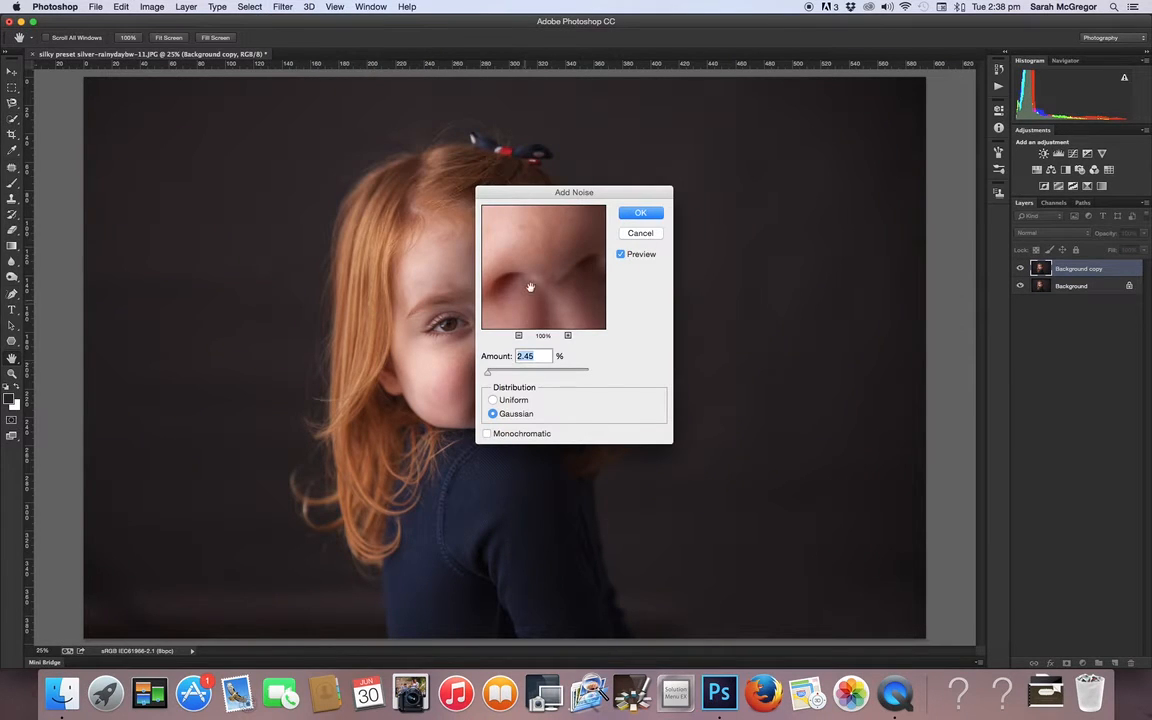
click(641, 213)
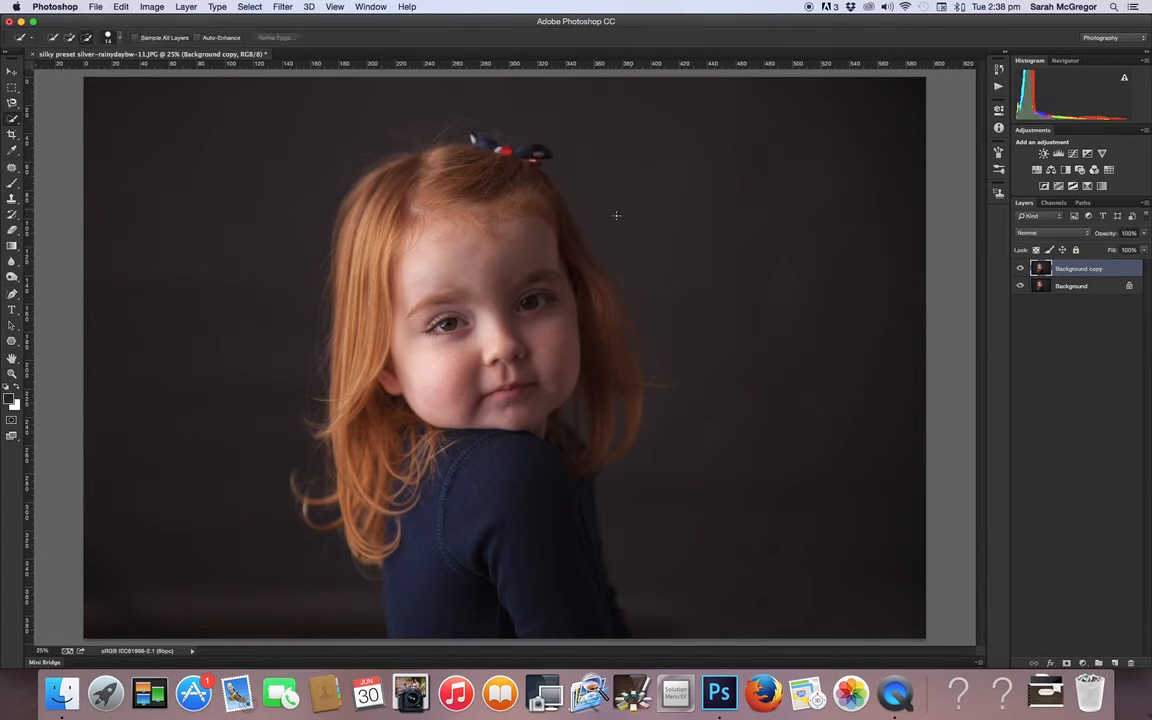
Examine the noise on the backdrop beside the girl's hair at 200% by switching the Background copy's visibility off and on
key(z)
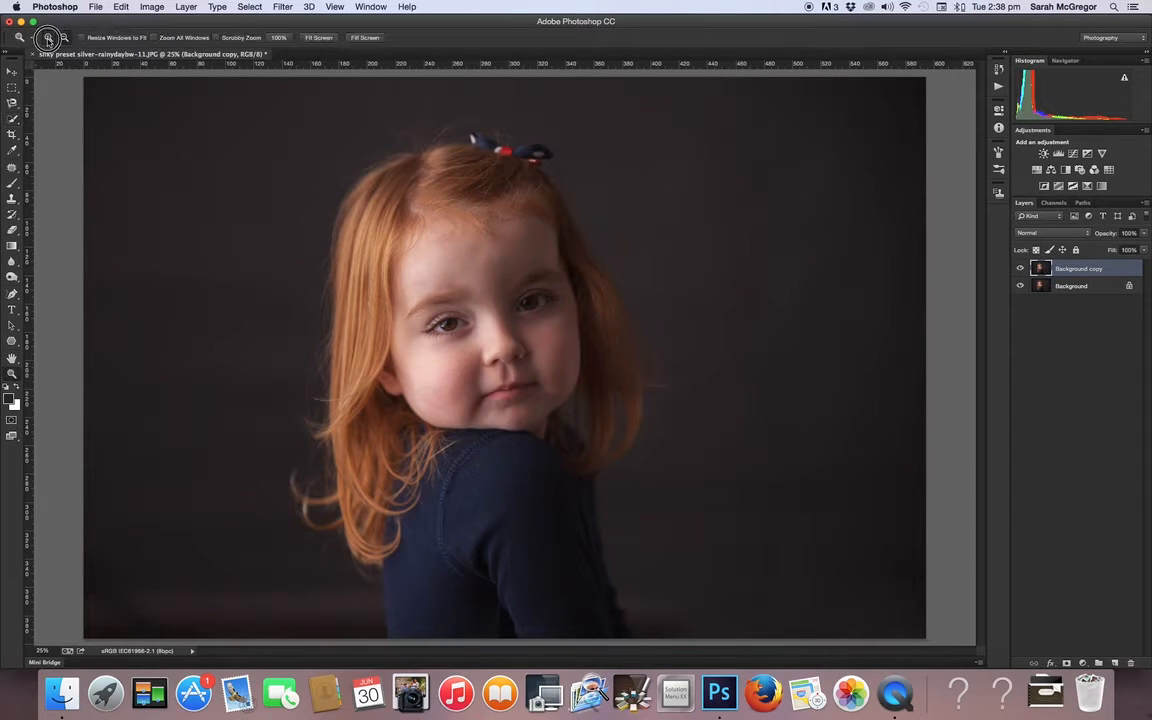
click(388, 260)
click(388, 260)
click(388, 260)
click(339, 219)
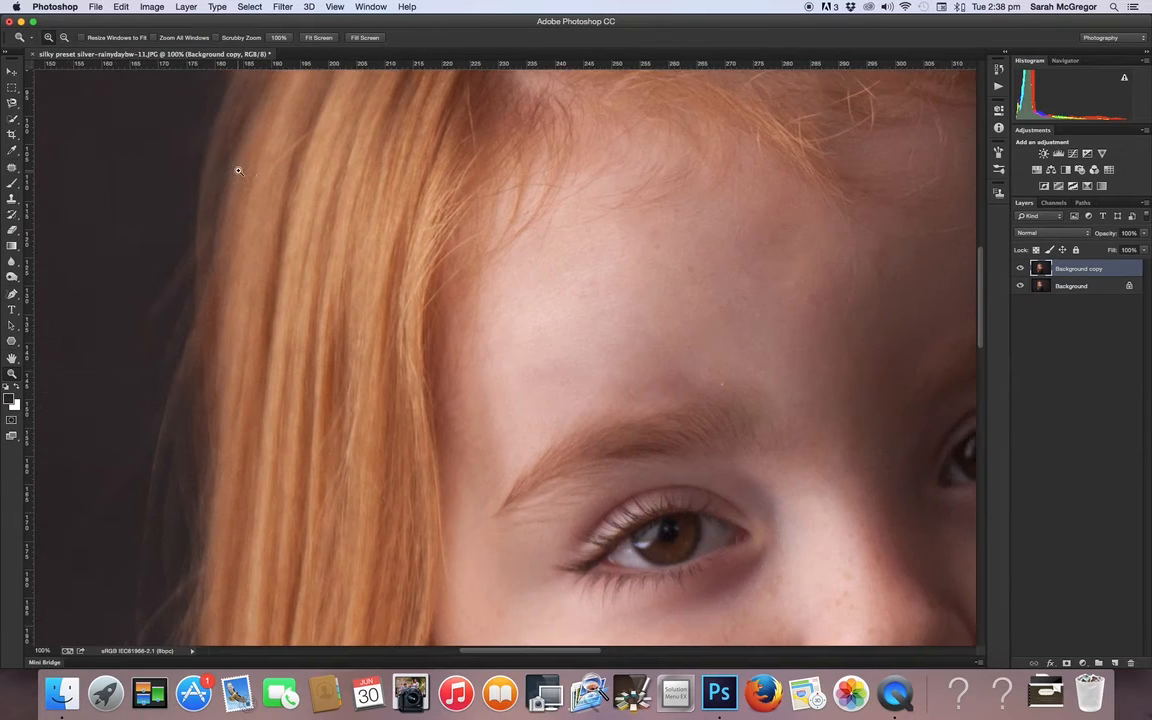
scroll(241, 175, left, 5)
click(283, 193)
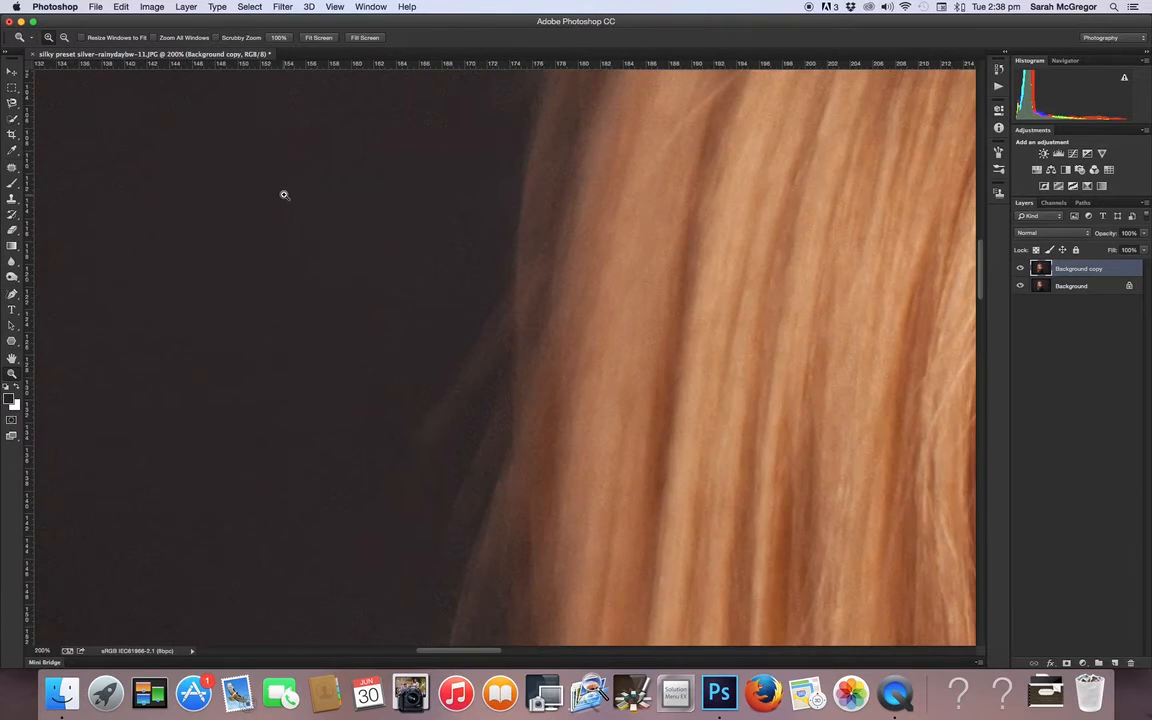
scroll(284, 195, left, 5)
scroll(284, 195, left, 3)
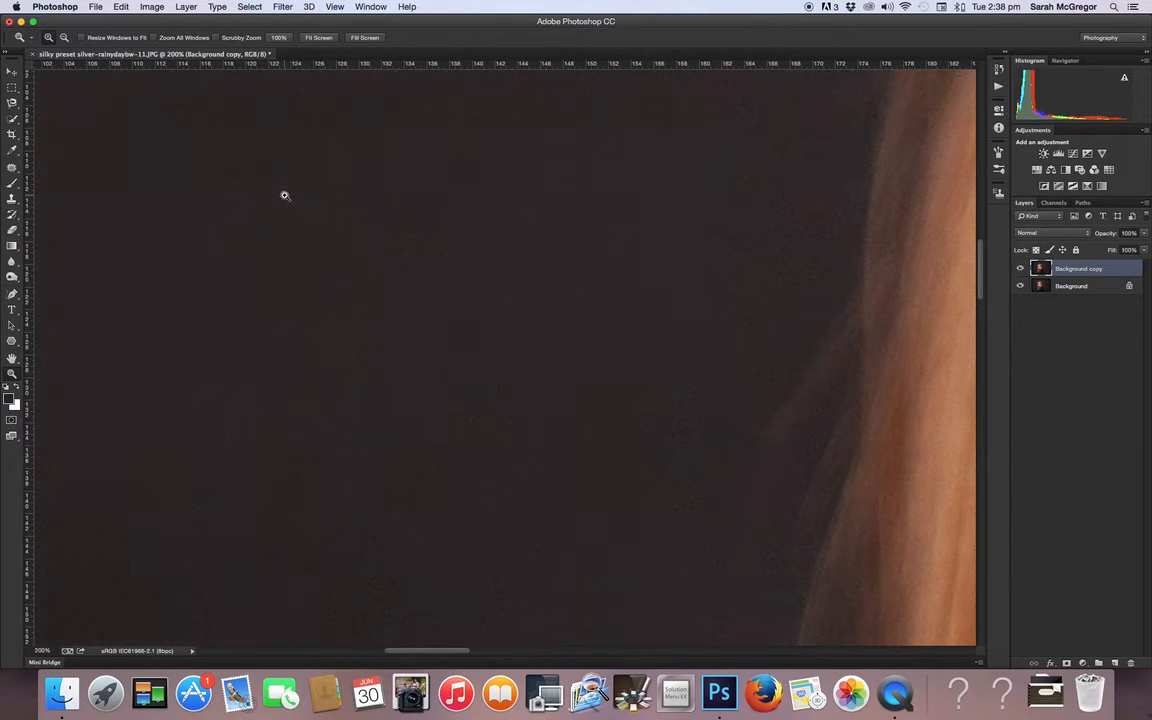
click(1021, 269)
click(1021, 269)
click(1021, 269)
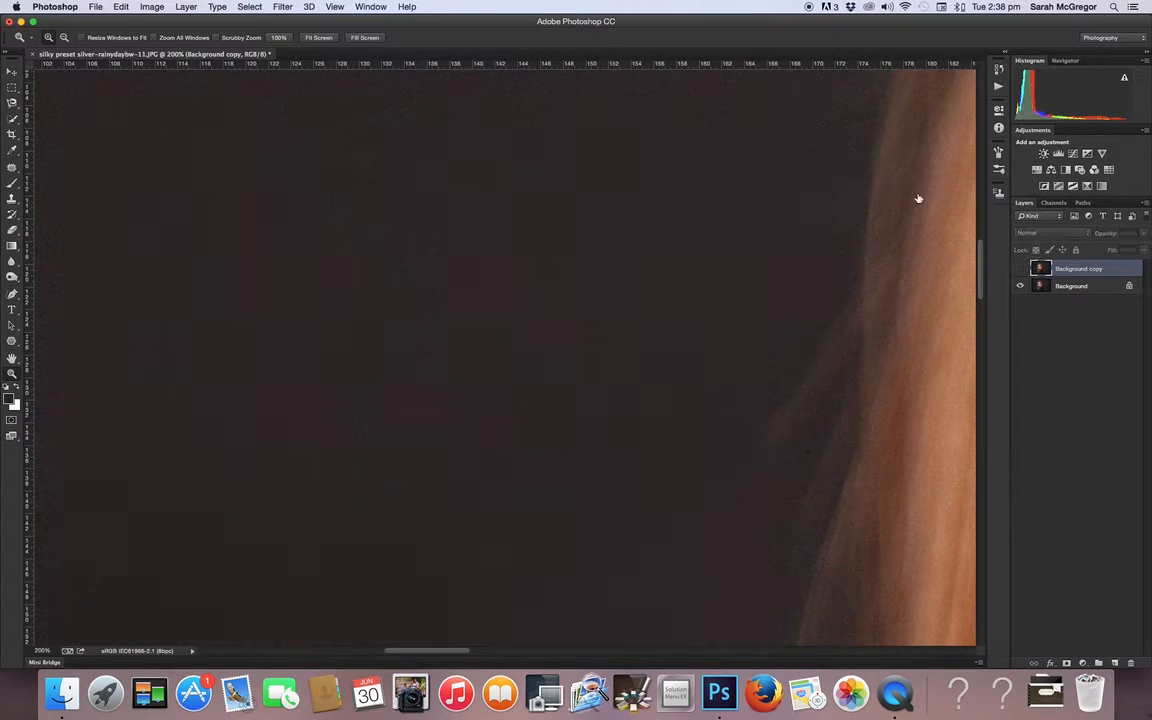
Flatten the image, discarding the hidden noise layer
click(64, 38)
click(575, 240)
click(575, 240)
click(575, 240)
click(573, 240)
click(535, 234)
click(533, 233)
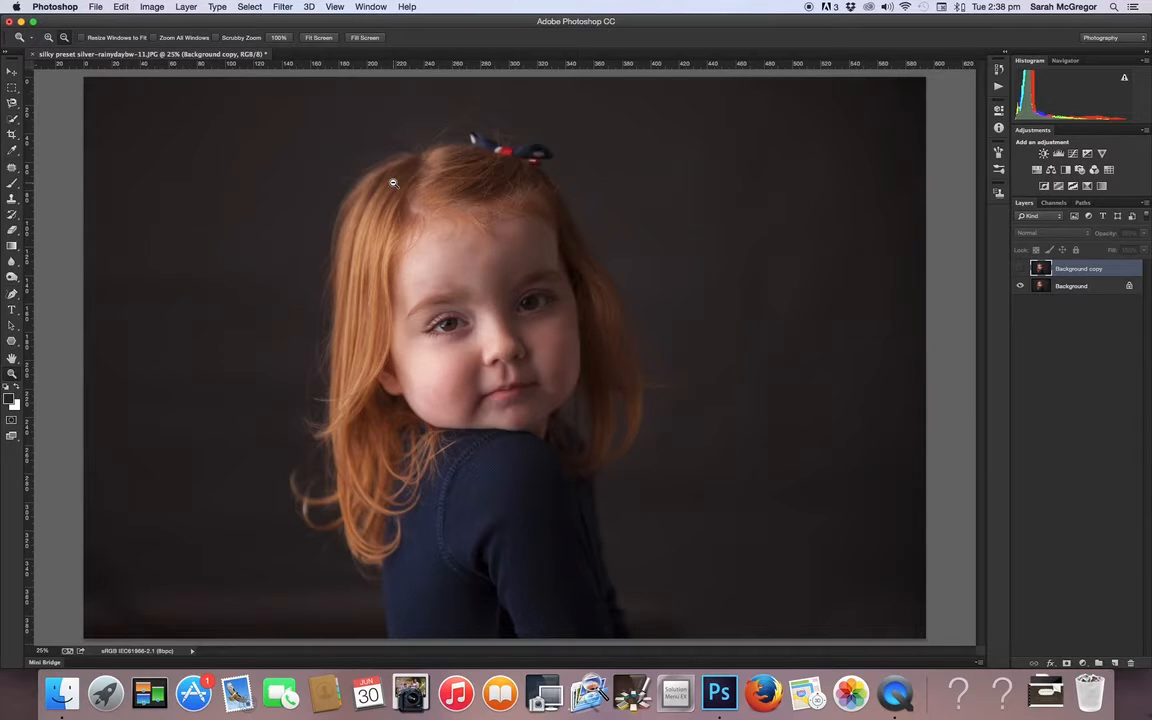
click(188, 7)
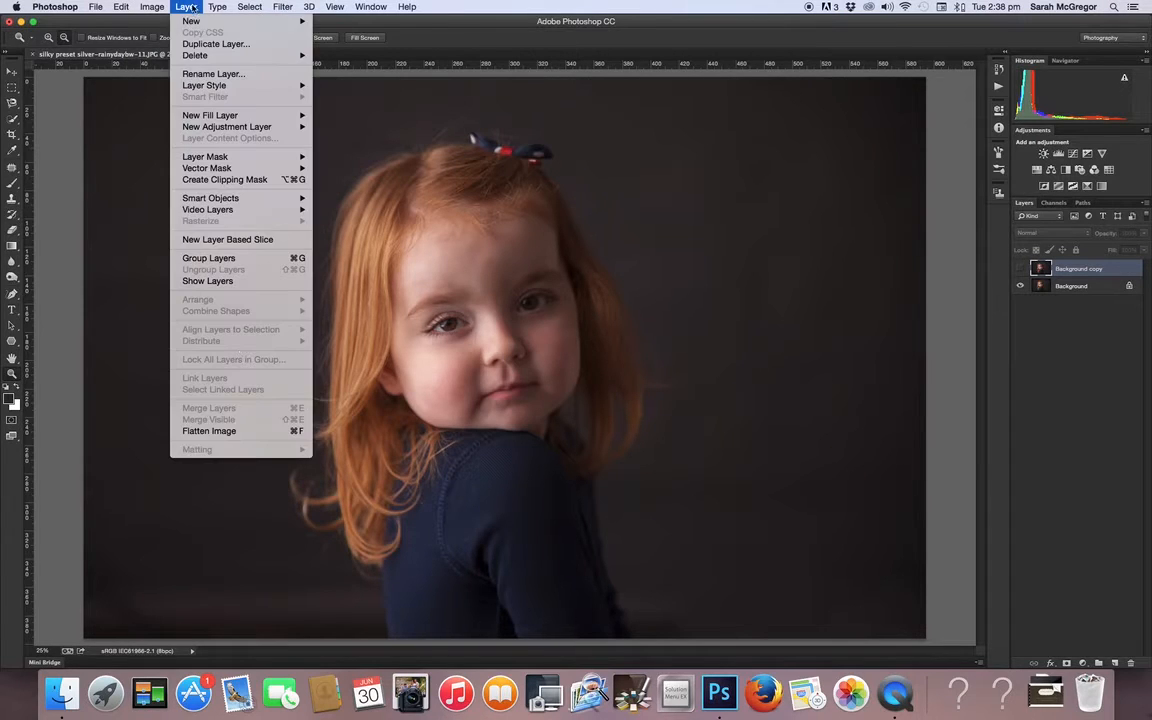
click(235, 431)
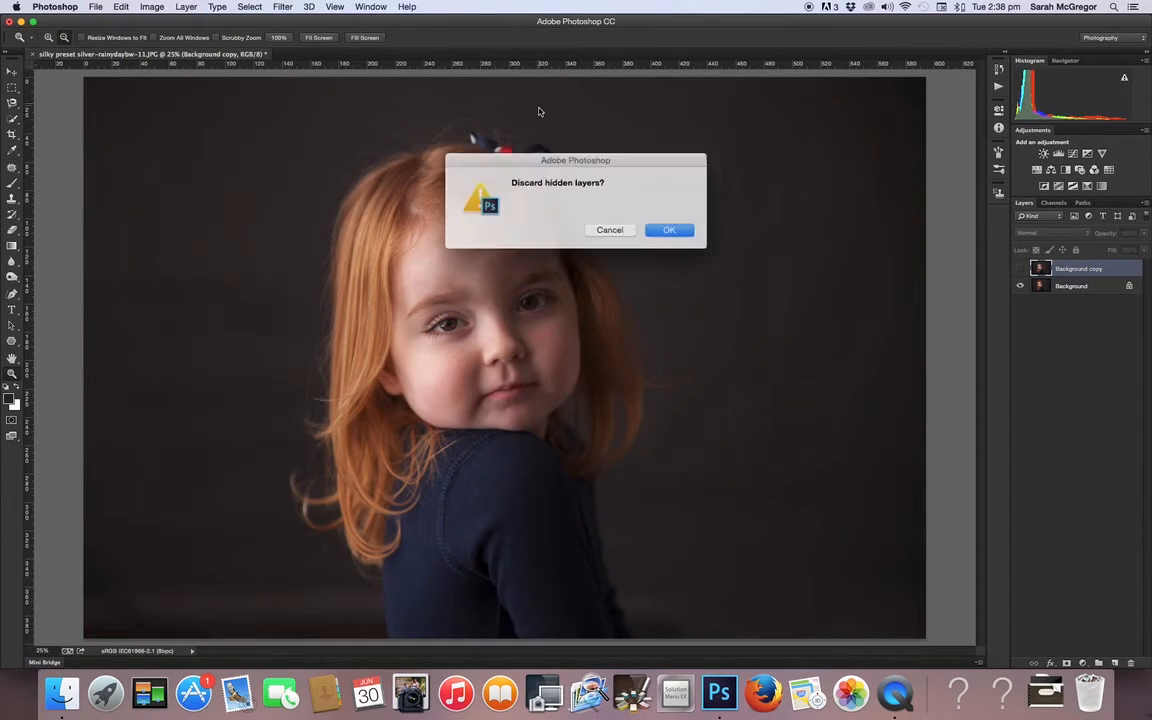
click(675, 231)
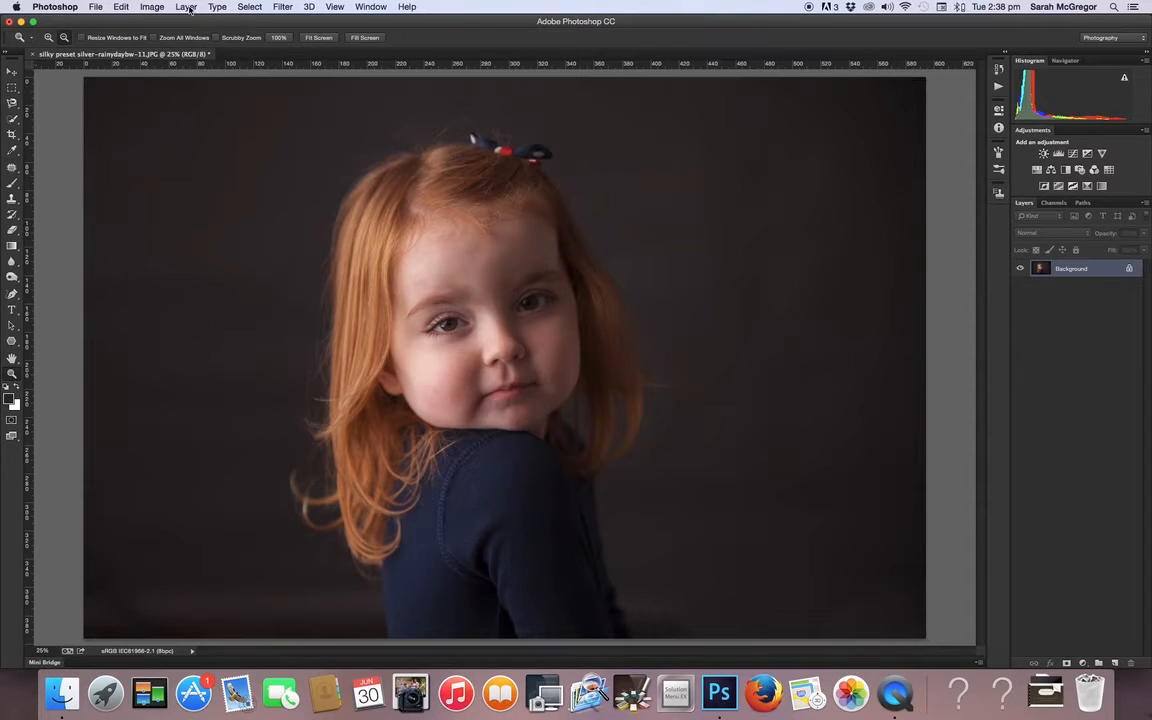
Add a solid colour fill layer in a very dark purple above the Background
click(189, 7)
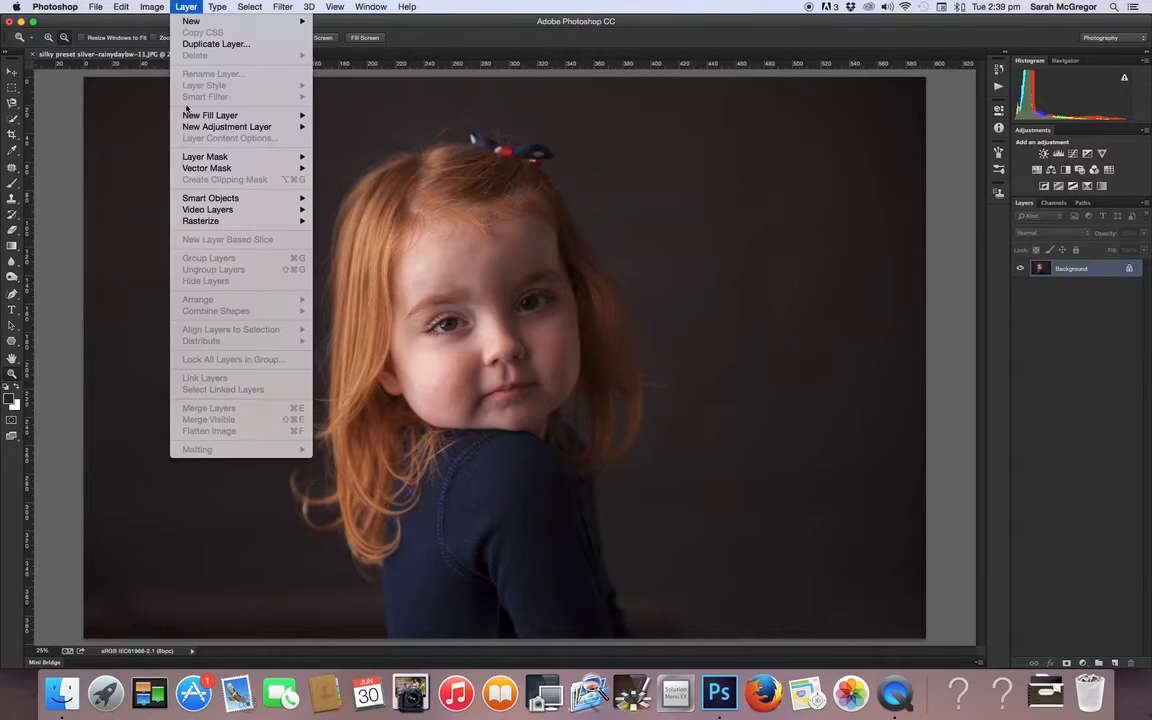
mouse_move(205, 115)
click(338, 115)
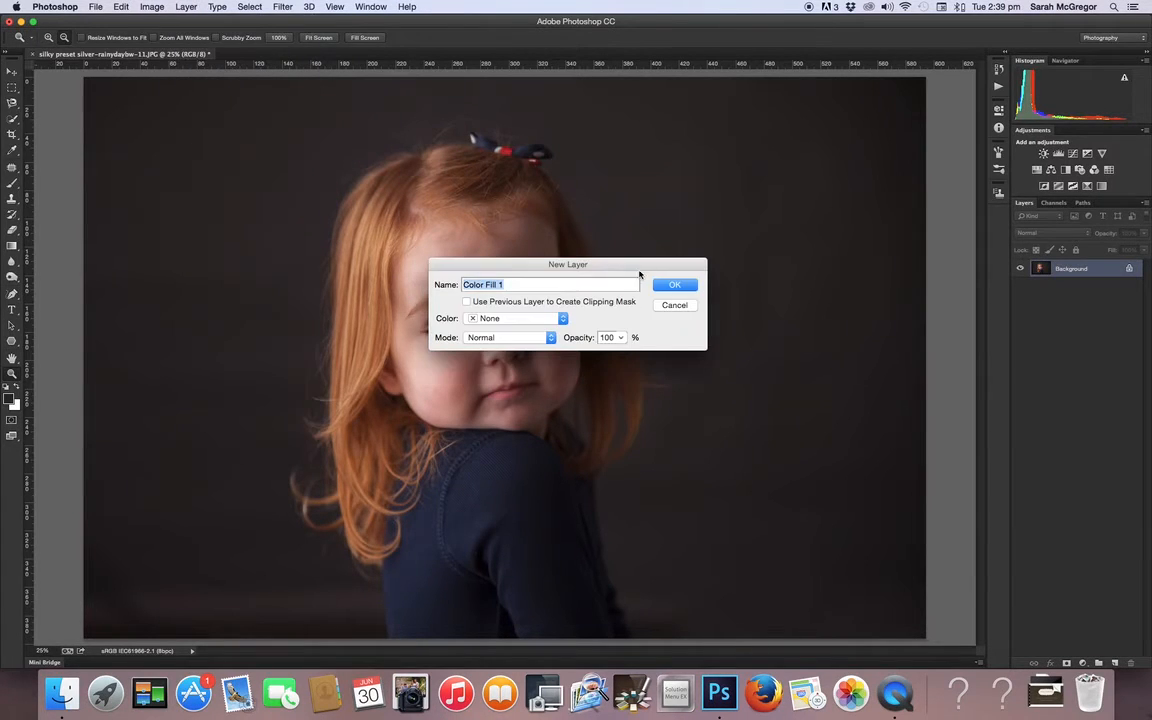
click(676, 286)
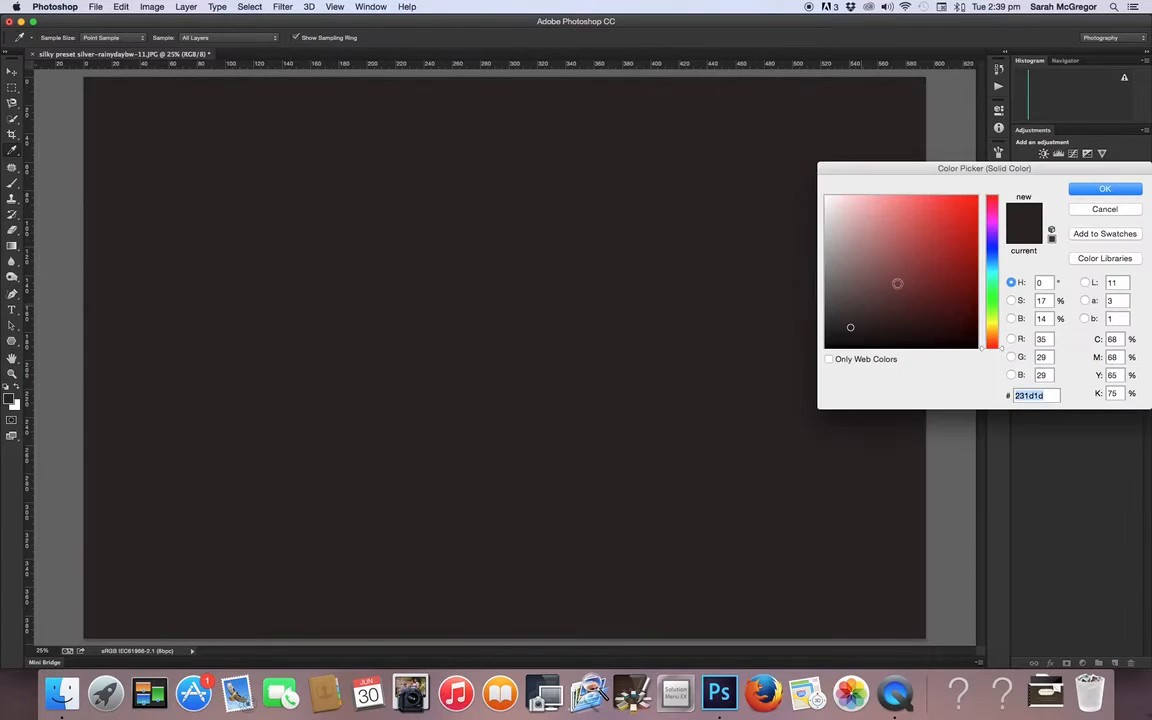
click(1005, 237)
mouse_move(967, 323)
mouse_down()
mouse_move(955, 334)
mouse_move(1006, 333)
mouse_up()
click(1105, 192)
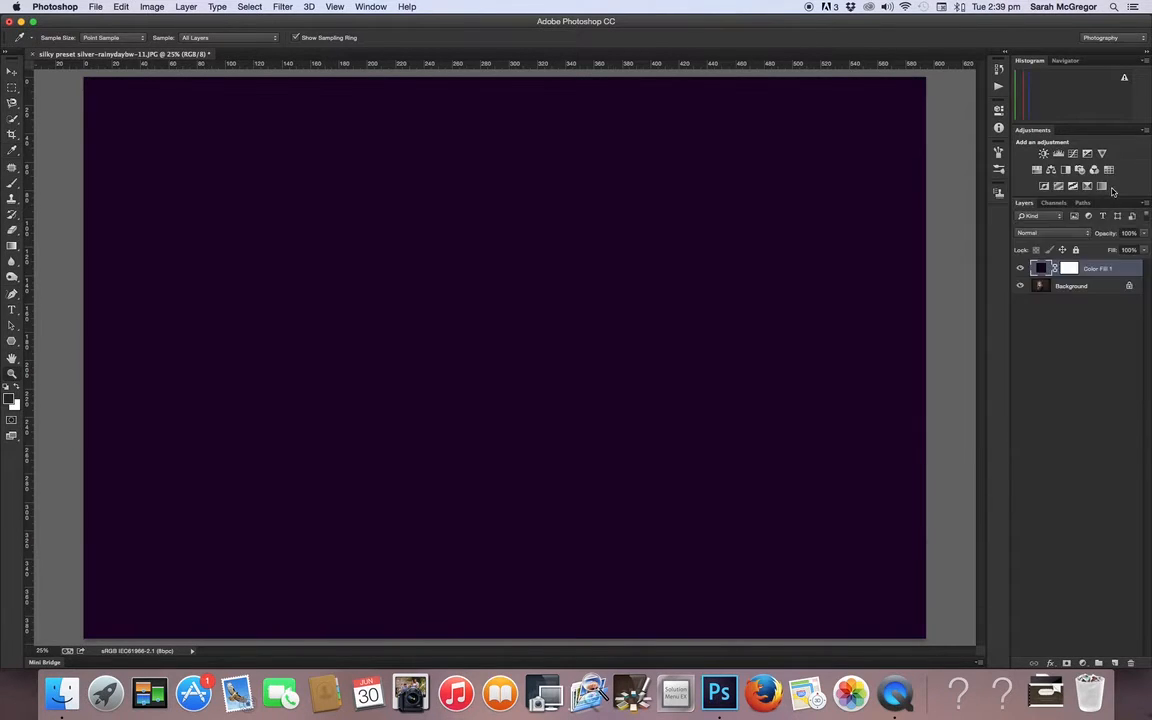
Set the purple fill layer's blend mode to Screen and its opacity to 29%
click(1035, 232)
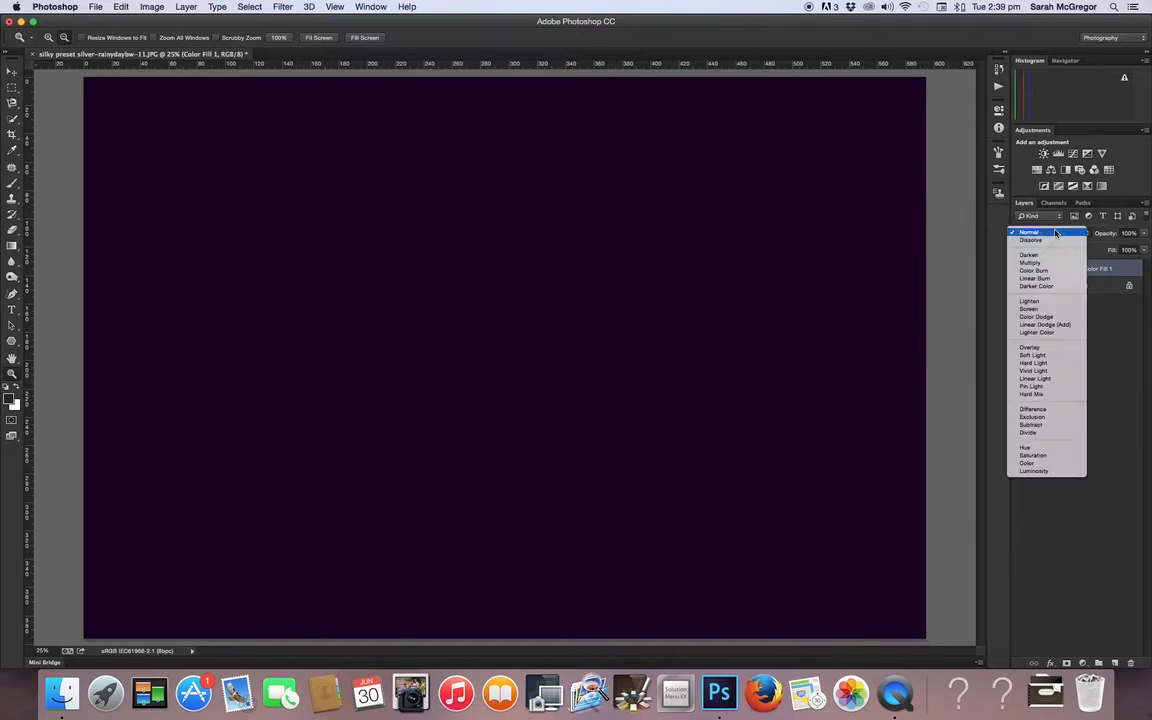
click(1042, 309)
click(1142, 234)
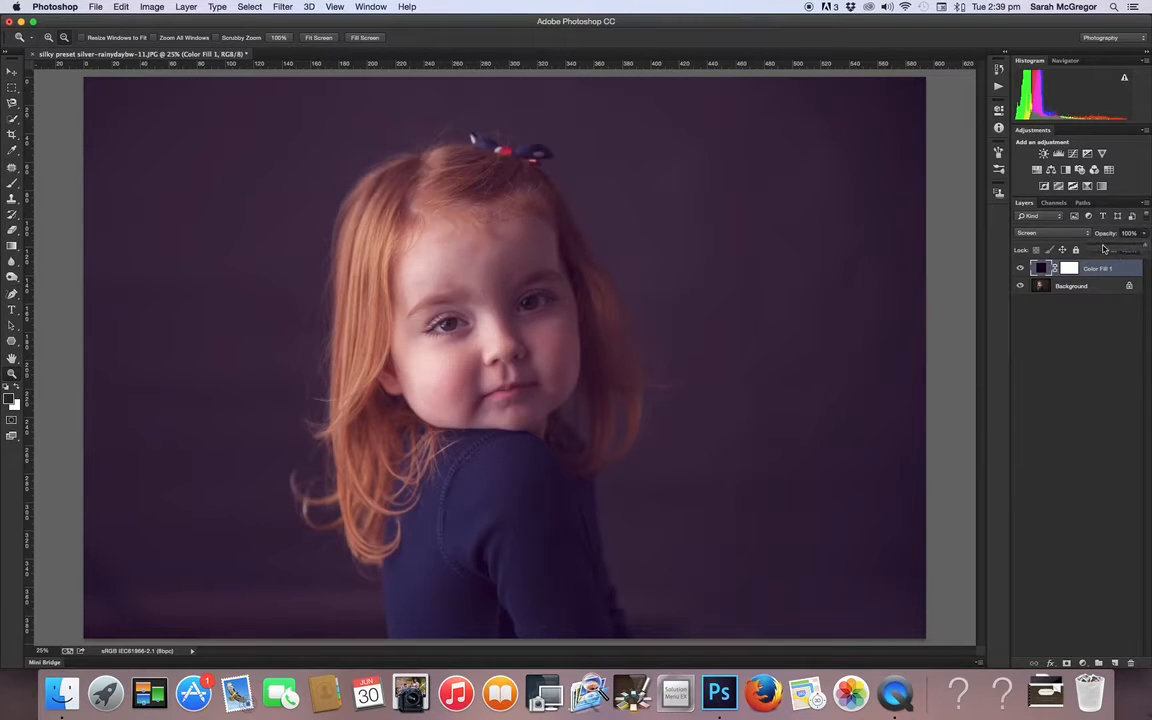
click(1103, 246)
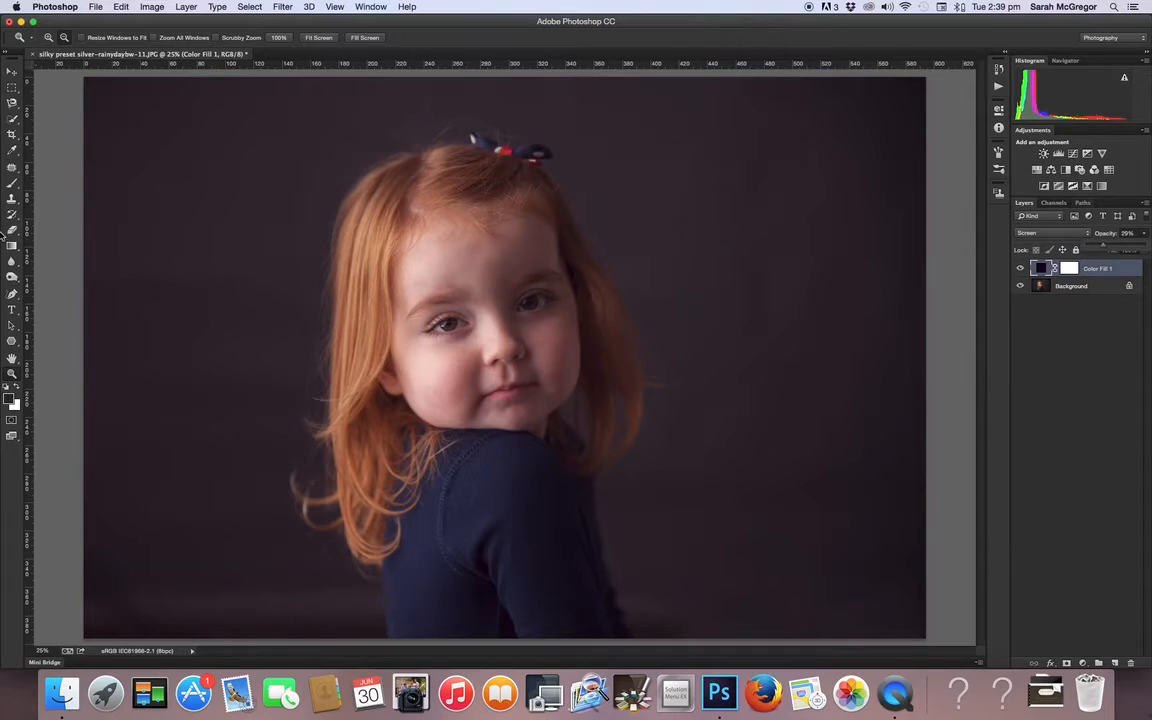
Paint black over the girl on the purple fill's layer mask with a soft 470 px brush to remove the tint from her
click(1066, 267)
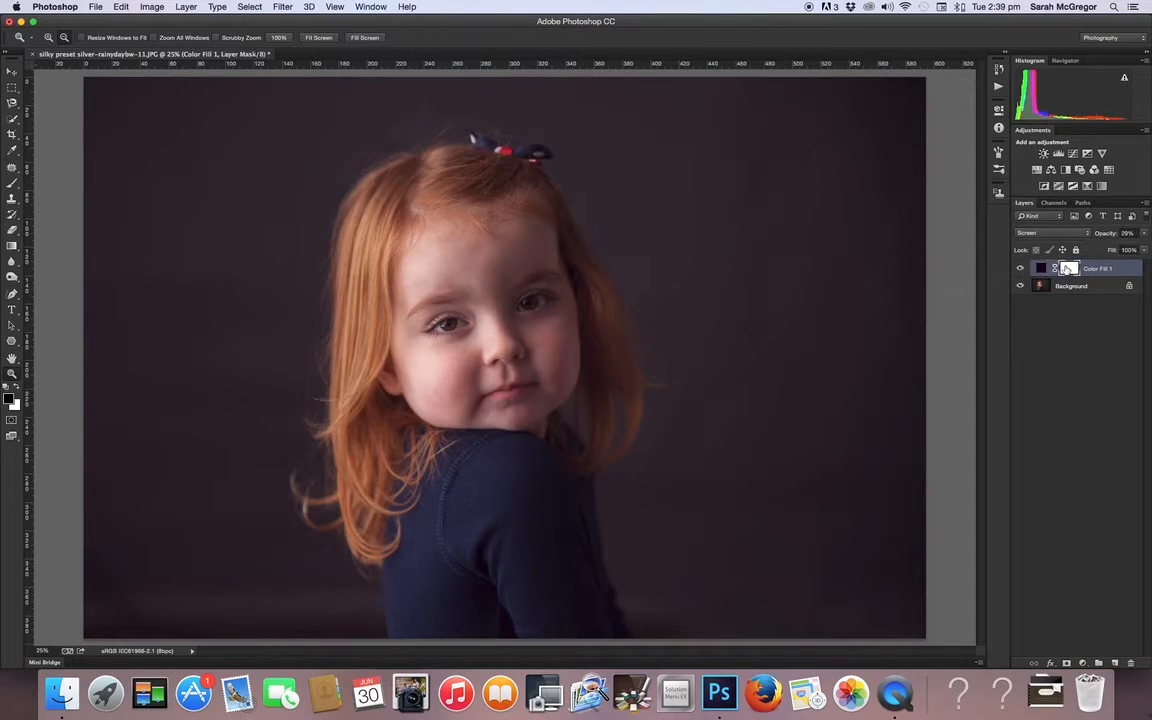
click(11, 185)
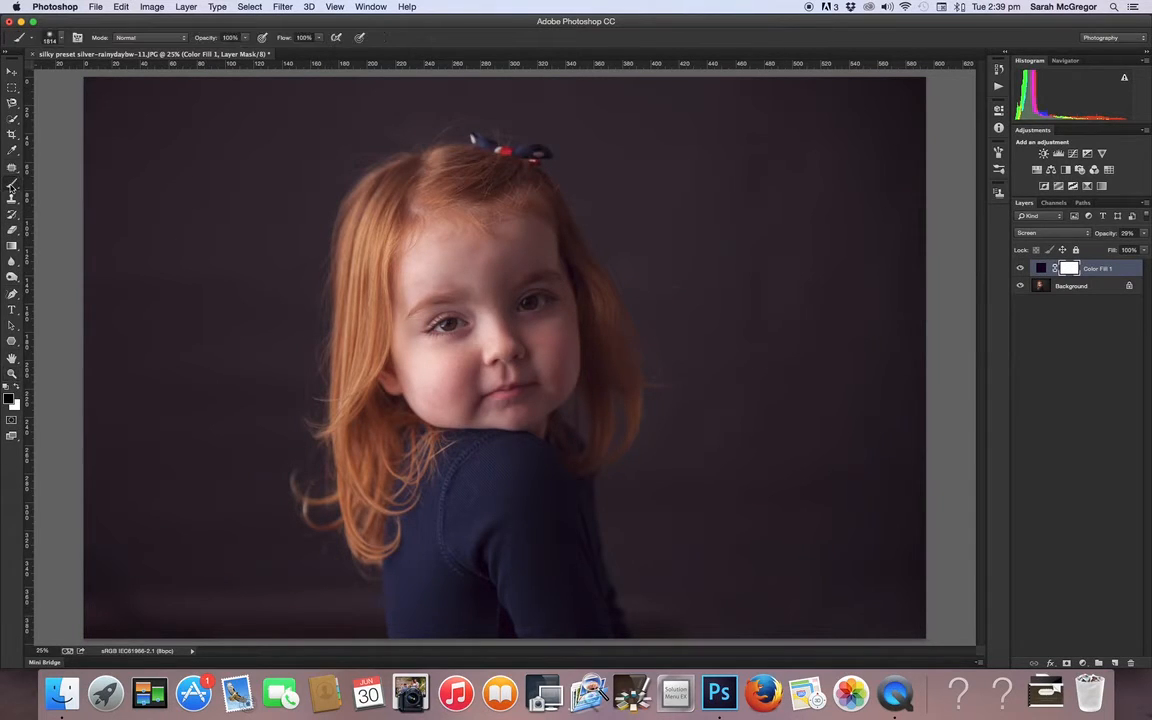
click(61, 39)
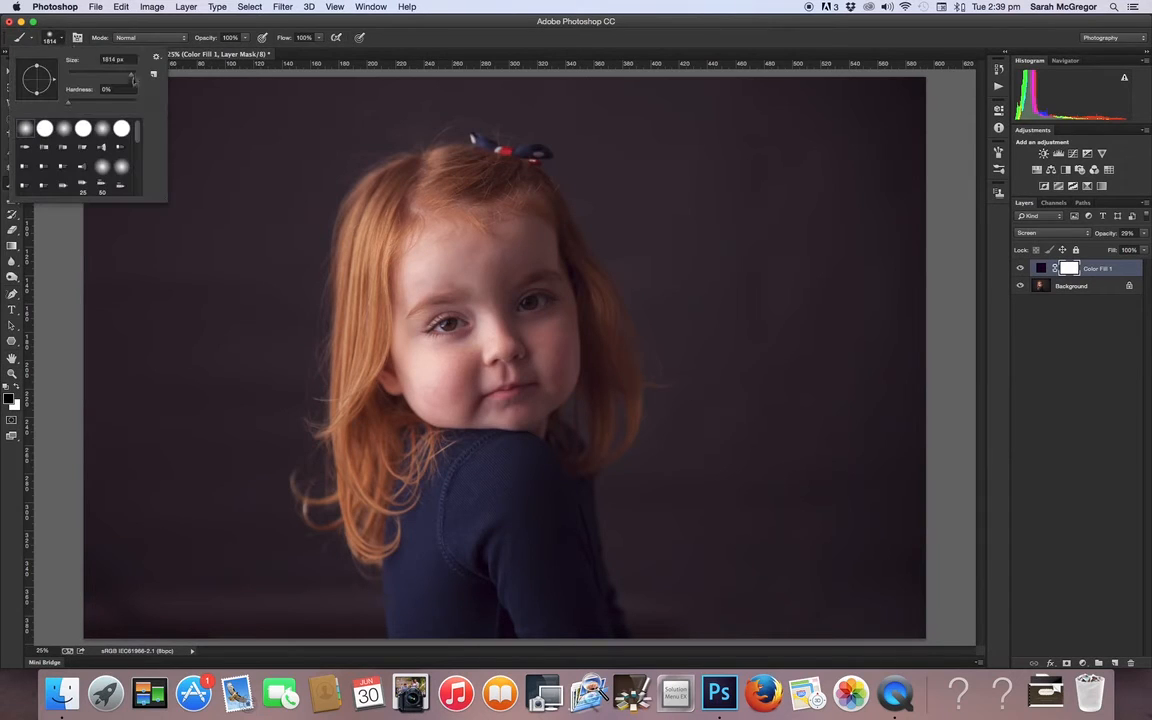
click(128, 77)
click(412, 412)
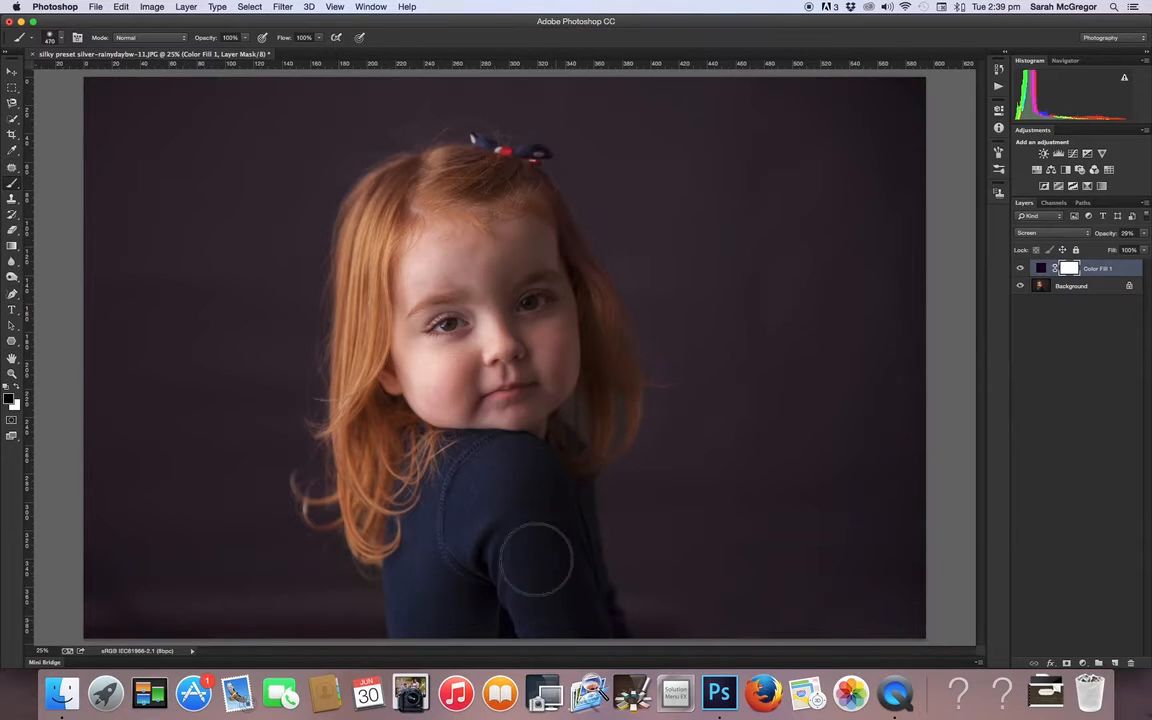
mouse_move(541, 261)
mouse_down()
mouse_move(359, 202)
mouse_move(366, 186)
mouse_up()
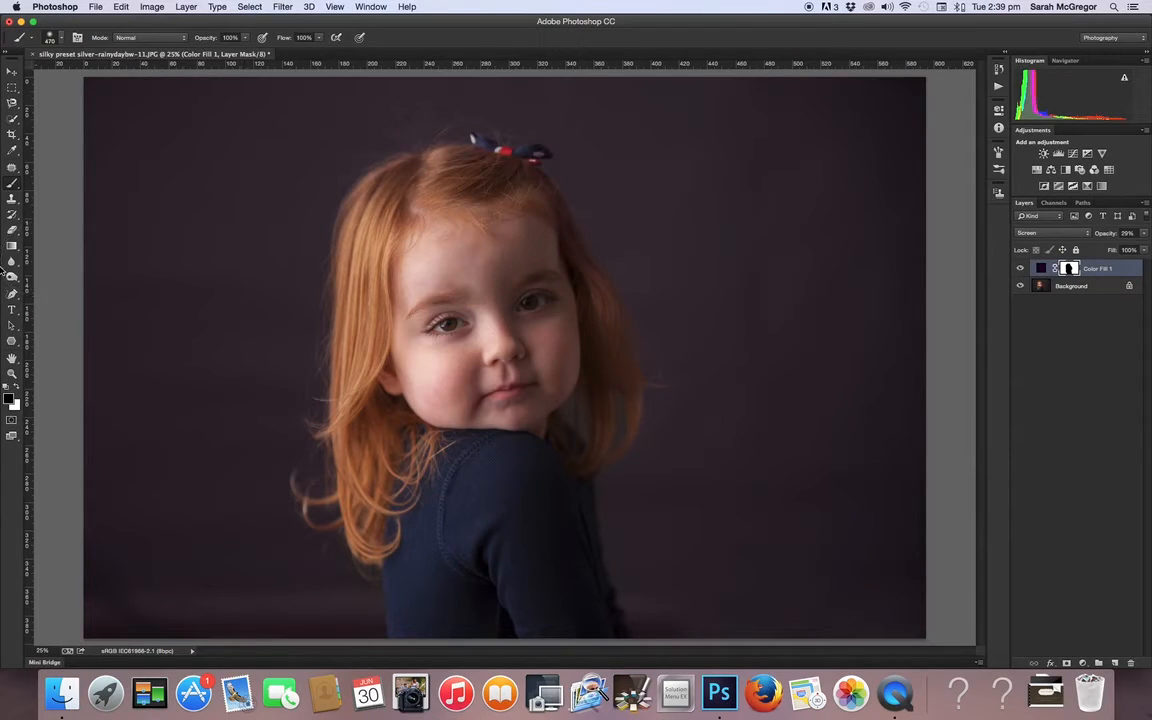
Paint white on the mask with a soft 66 px brush to restore the tint beside the girl's hair tips and neck
click(16, 386)
click(56, 37)
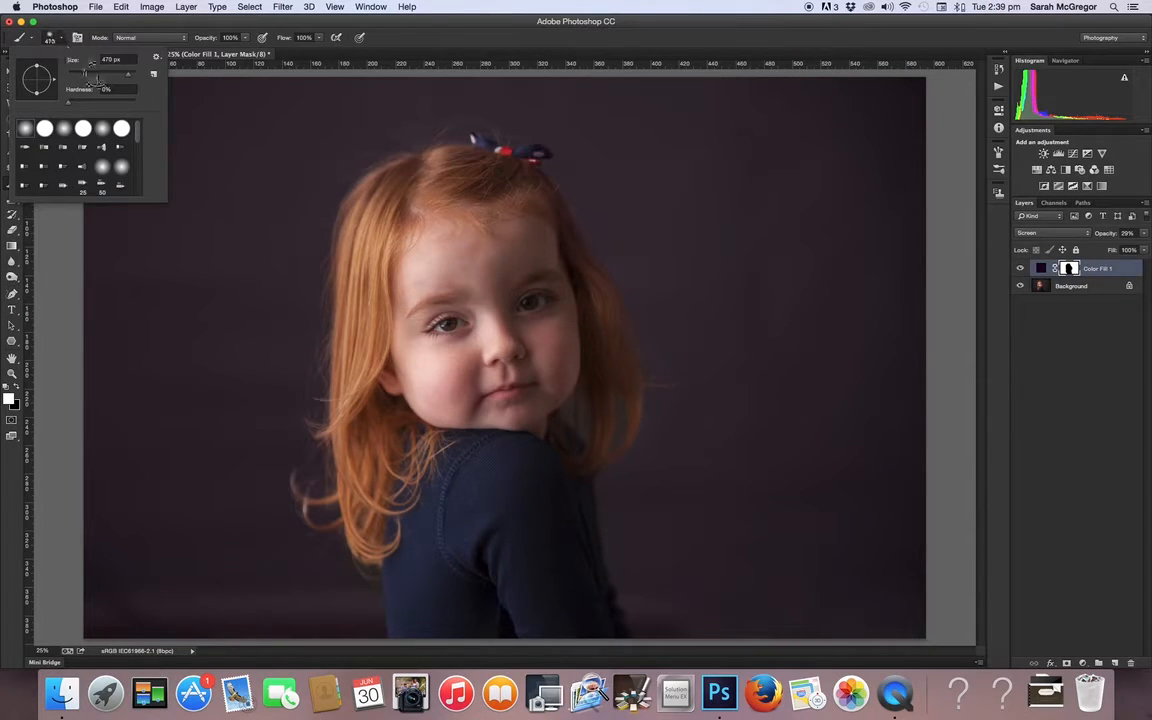
click(92, 73)
mouse_move(352, 568)
mouse_down()
mouse_move(380, 640)
mouse_move(376, 584)
mouse_move(342, 540)
mouse_up()
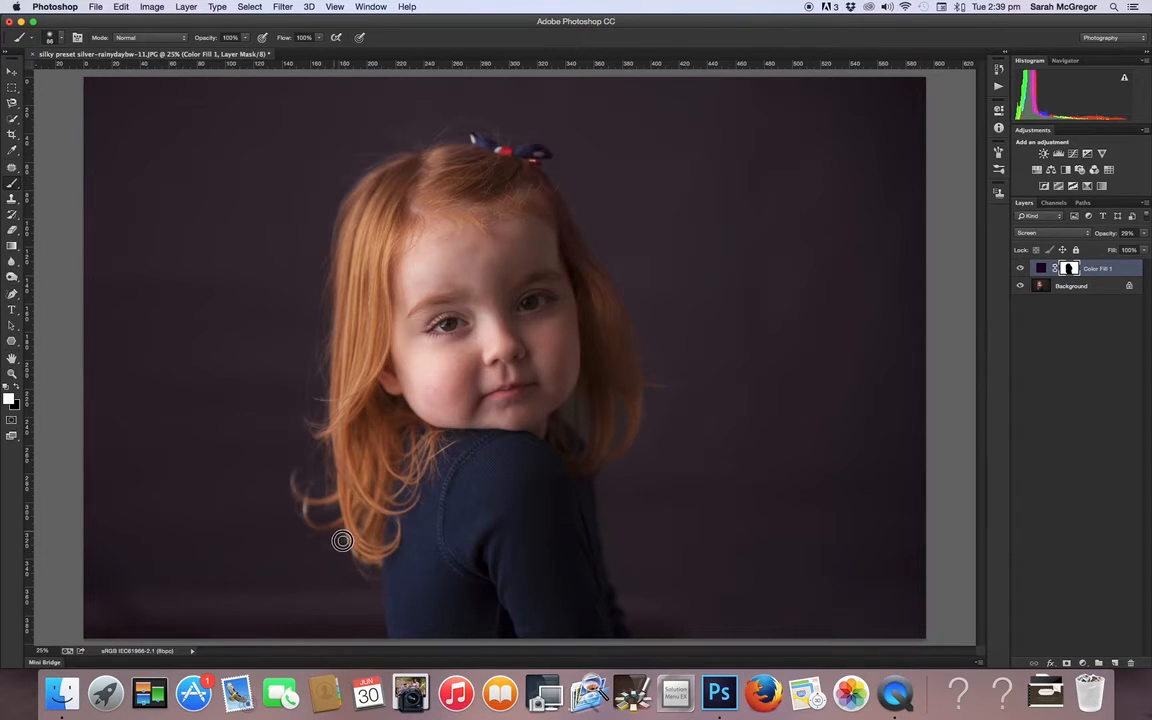
mouse_move(579, 401)
mouse_down()
mouse_move(584, 432)
mouse_move(579, 411)
mouse_move(615, 435)
mouse_move(613, 395)
mouse_move(617, 428)
mouse_move(577, 425)
mouse_up()
Add a second solid colour fill layer in a very dark red and set its blend mode to Screen
click(180, 6)
mouse_move(184, 113)
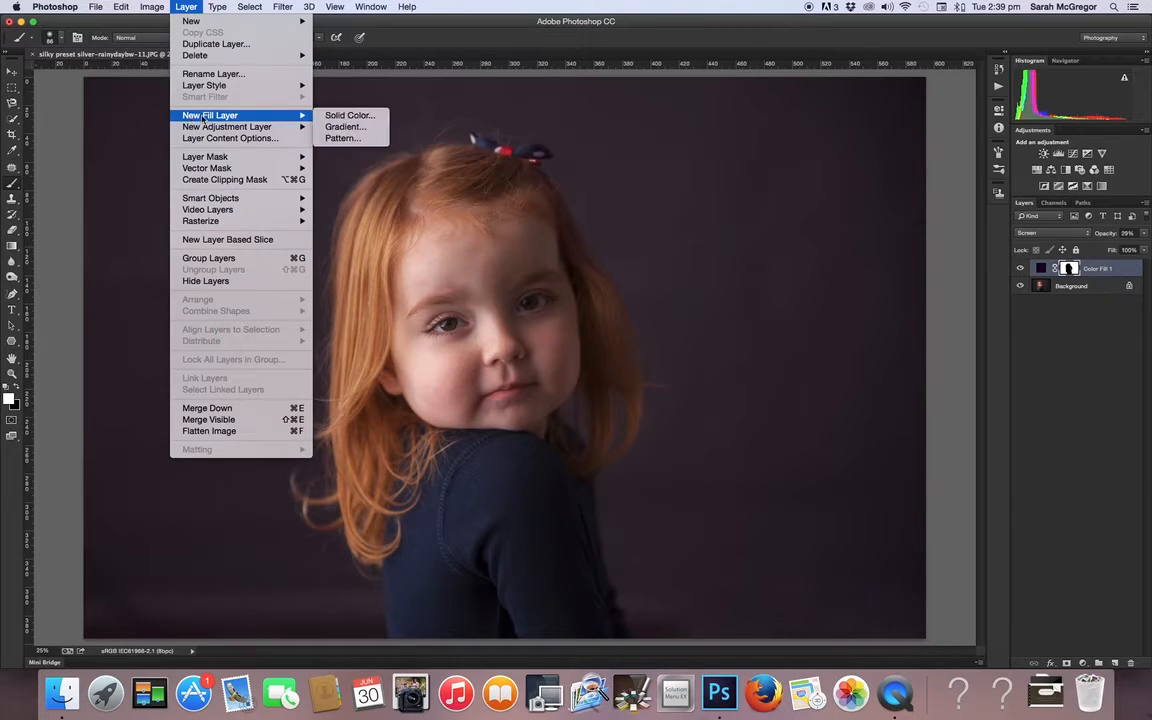
click(339, 116)
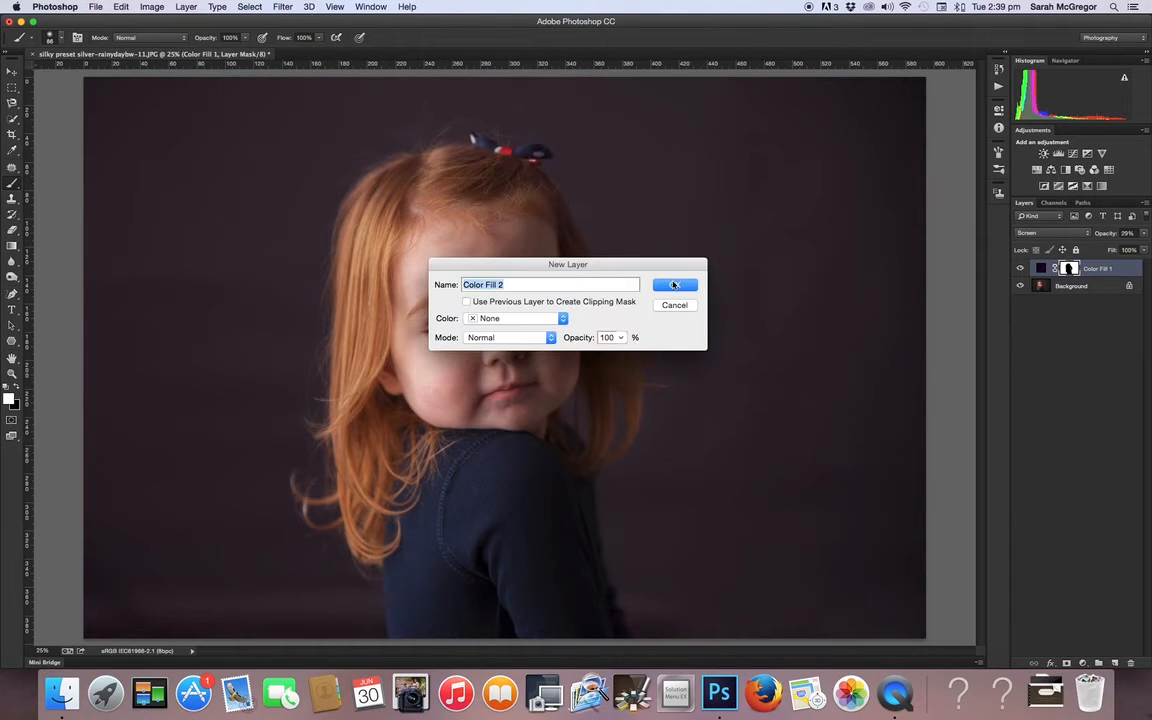
click(674, 285)
drag(962, 327, 995, 330)
click(1106, 190)
click(1050, 233)
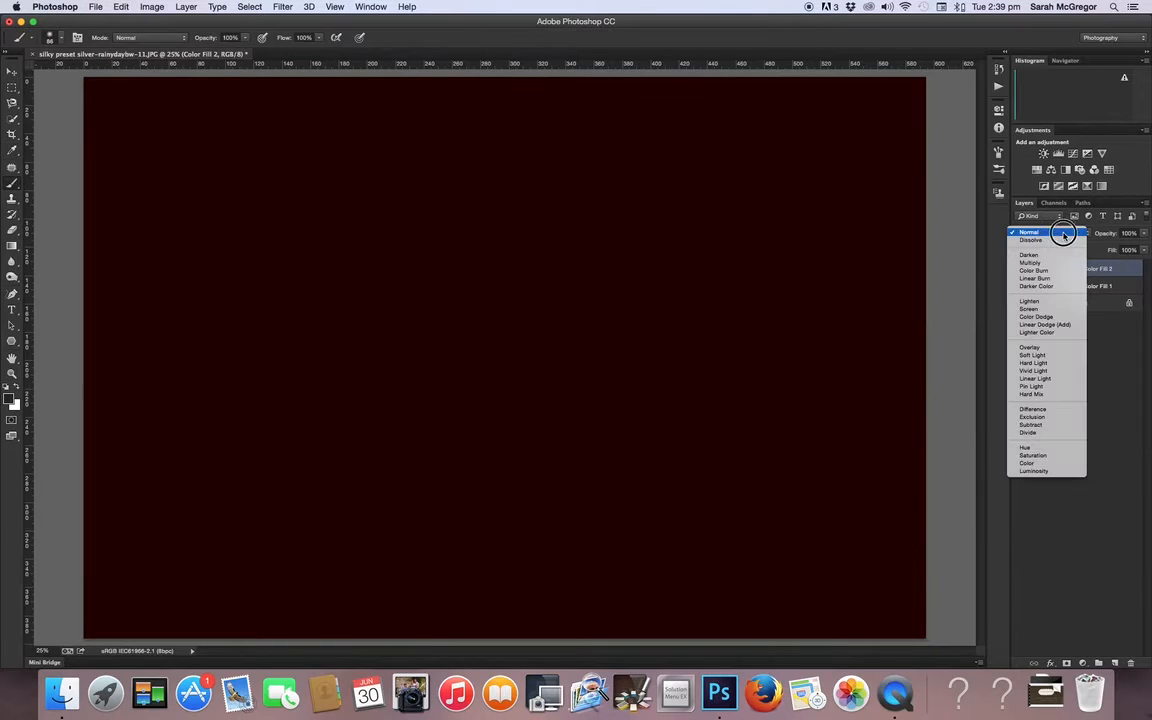
click(1050, 310)
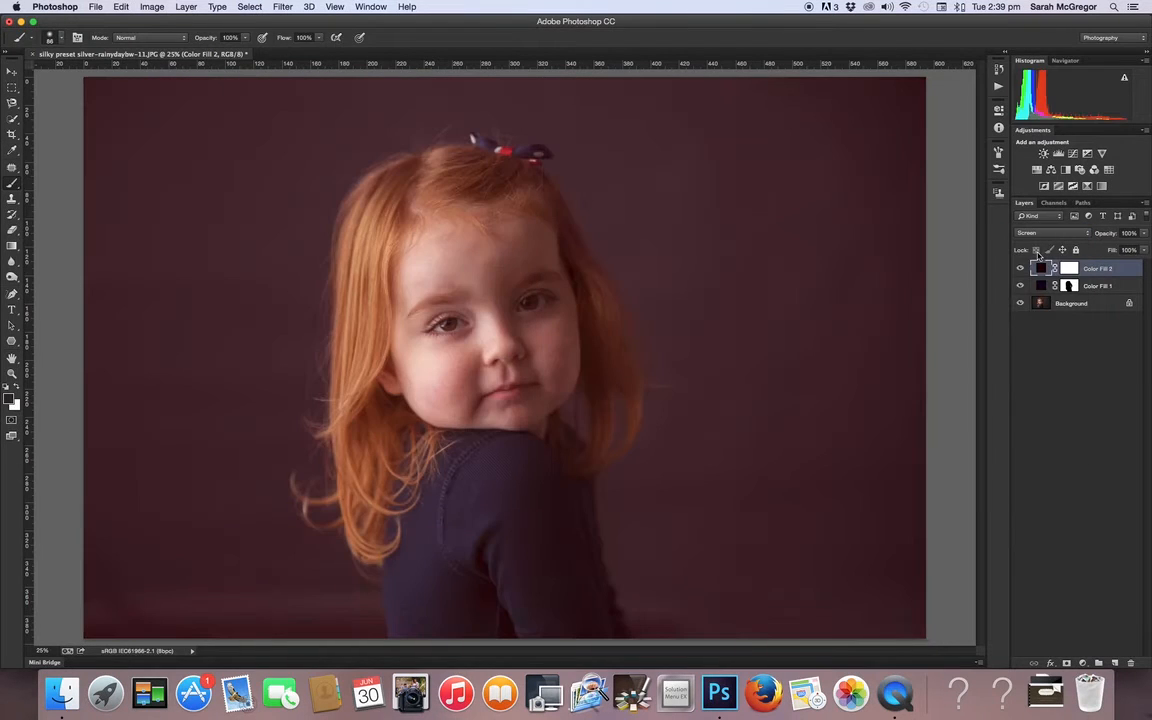
Lower the dark red fill layer's opacity to 19%
click(1145, 233)
click(1103, 248)
drag(1099, 250, 1098, 250)
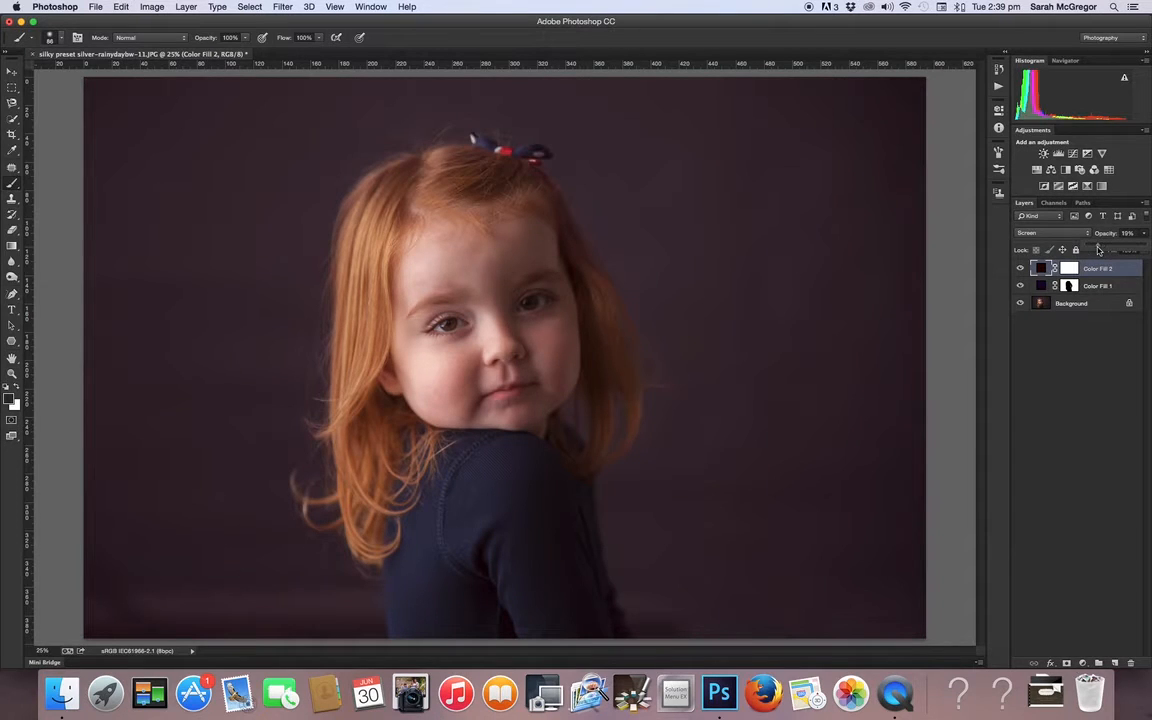
Paint black over the girl on the dark red fill's mask with a soft 435 px brush, and flatten the image
click(1069, 269)
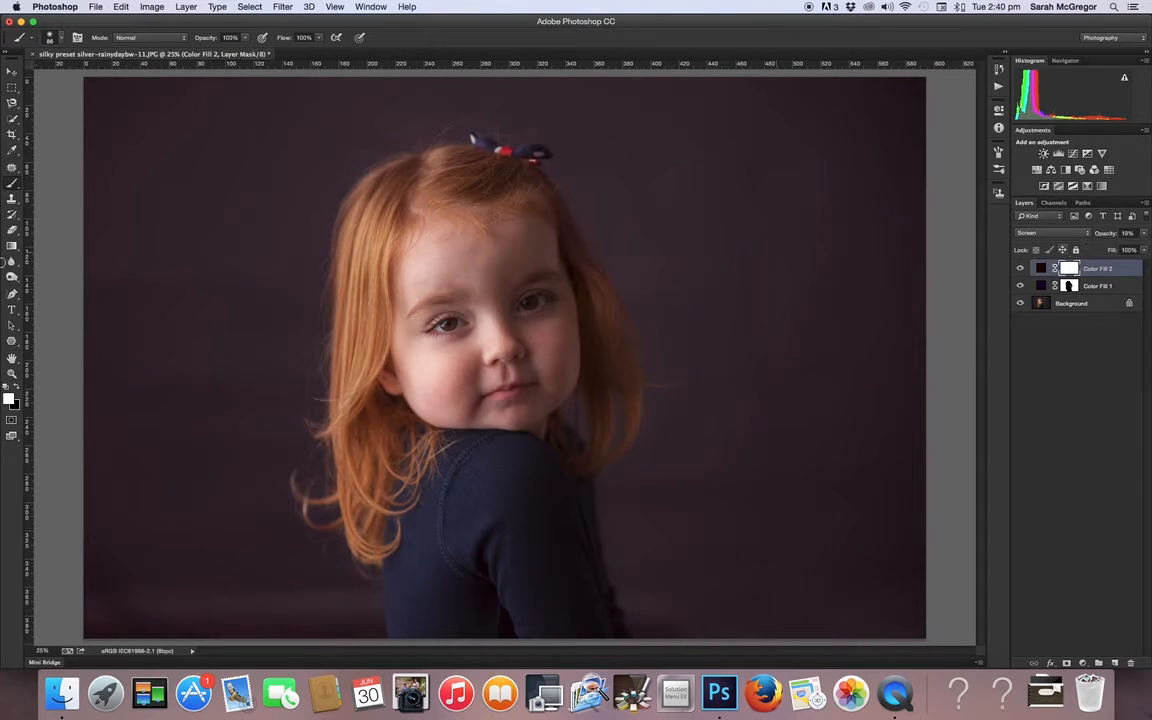
click(16, 386)
click(57, 39)
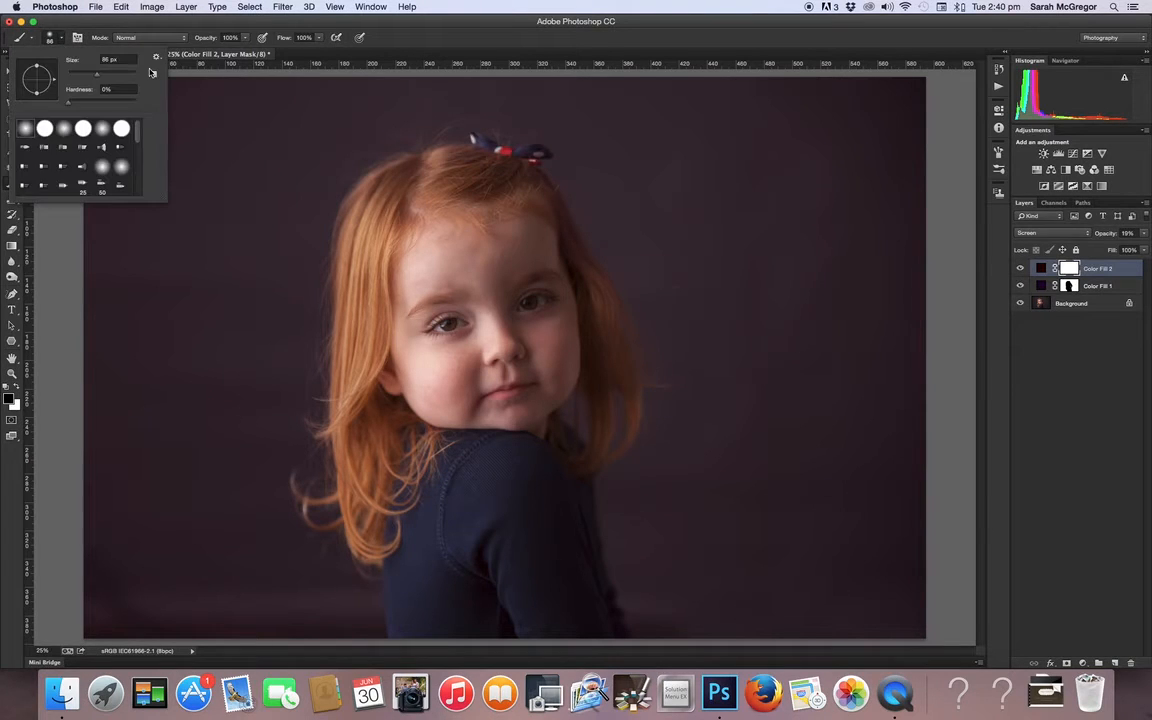
click(118, 74)
click(434, 268)
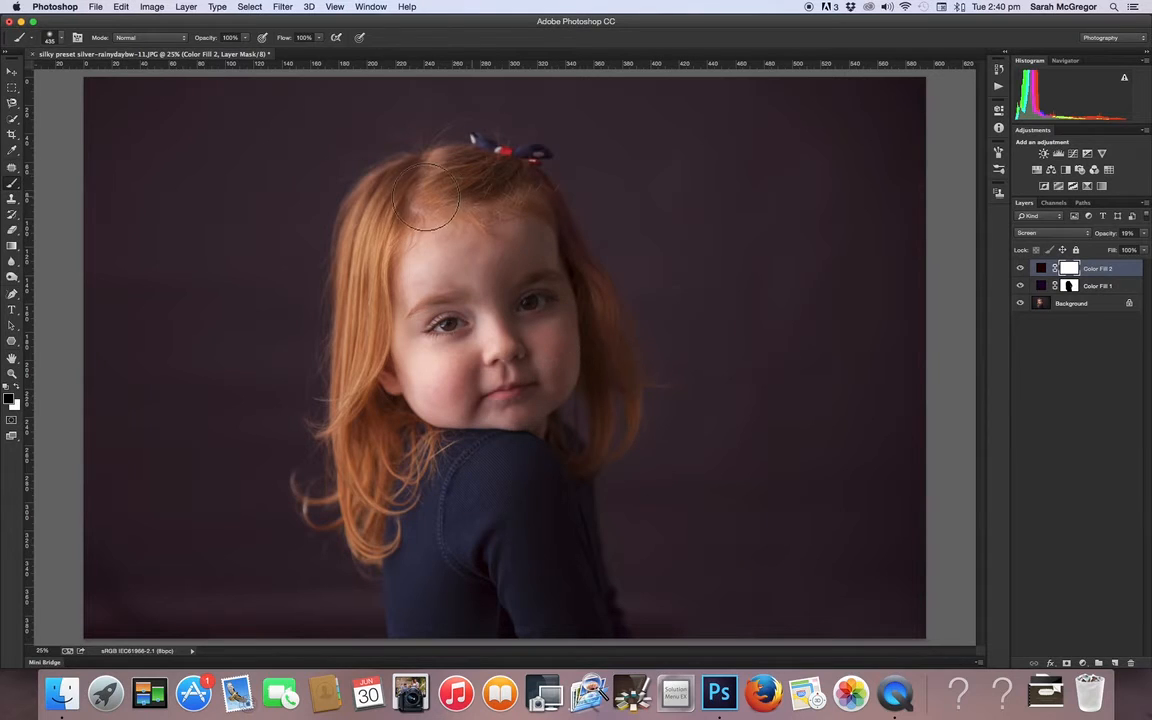
mouse_move(390, 197)
mouse_down()
mouse_move(348, 290)
mouse_move(345, 420)
mouse_move(464, 514)
mouse_up()
mouse_move(421, 285)
mouse_down()
mouse_move(405, 348)
mouse_move(457, 377)
mouse_up()
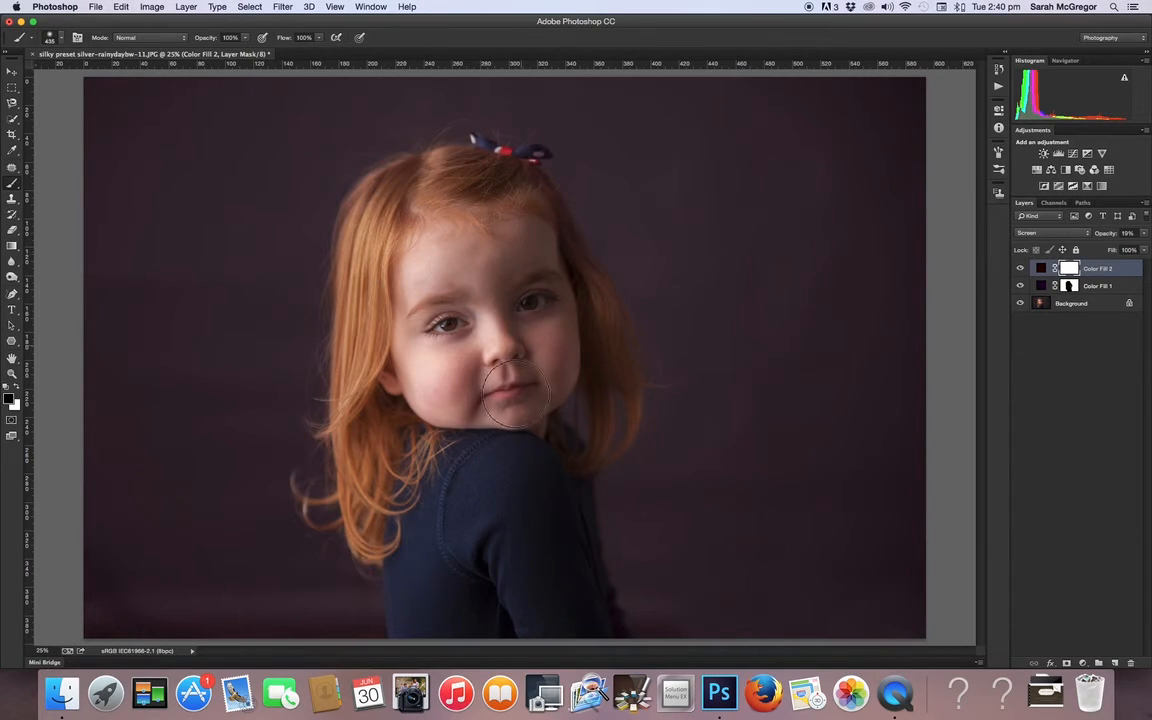
mouse_move(480, 174)
mouse_down()
mouse_move(377, 204)
mouse_move(440, 175)
mouse_up()
click(184, 8)
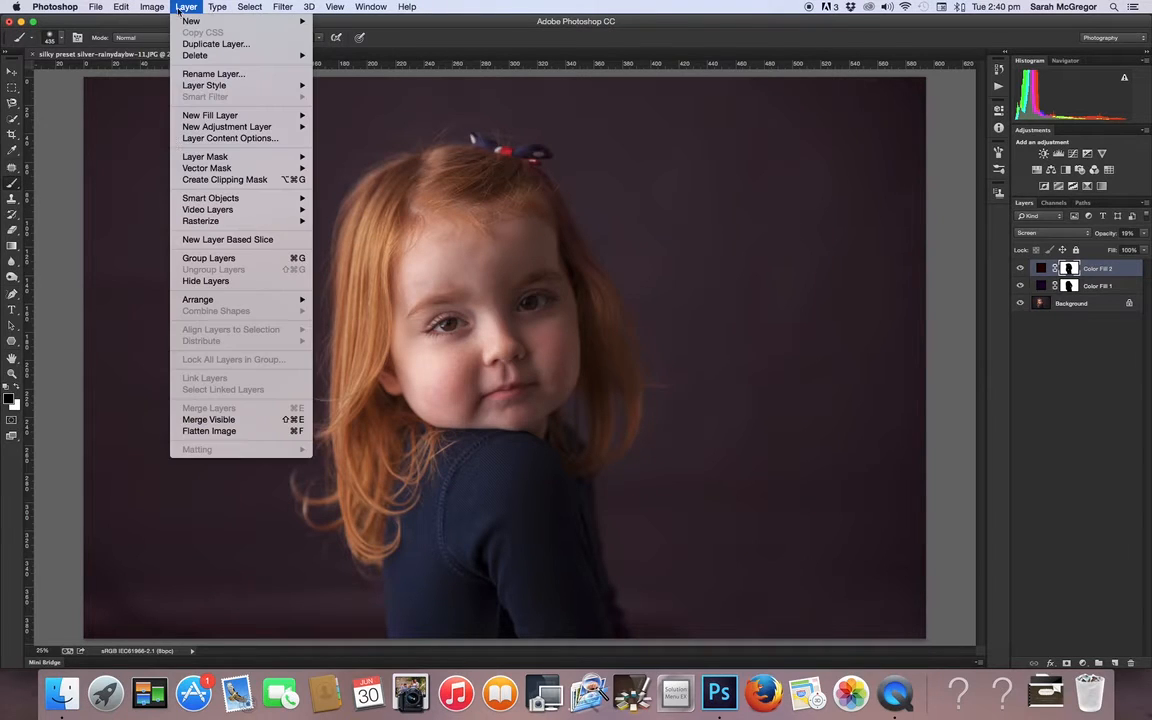
click(195, 431)
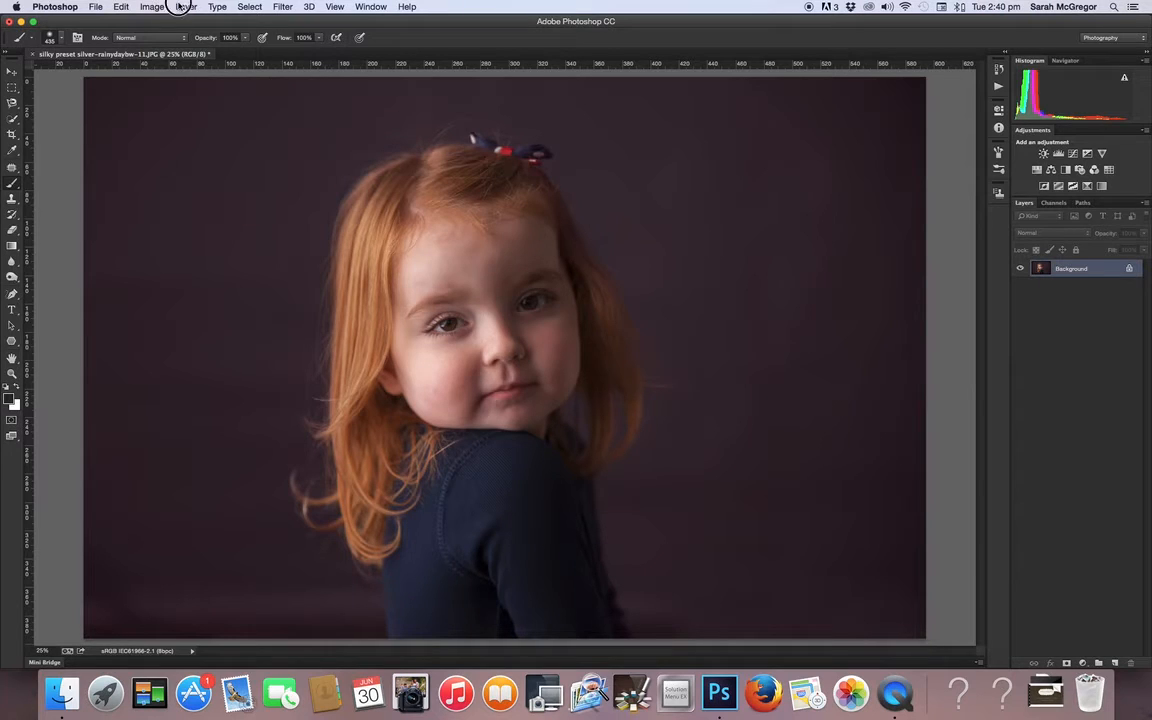
Add a new solid colour fill layer in very dark blue, hex 030014
click(180, 7)
mouse_move(200, 115)
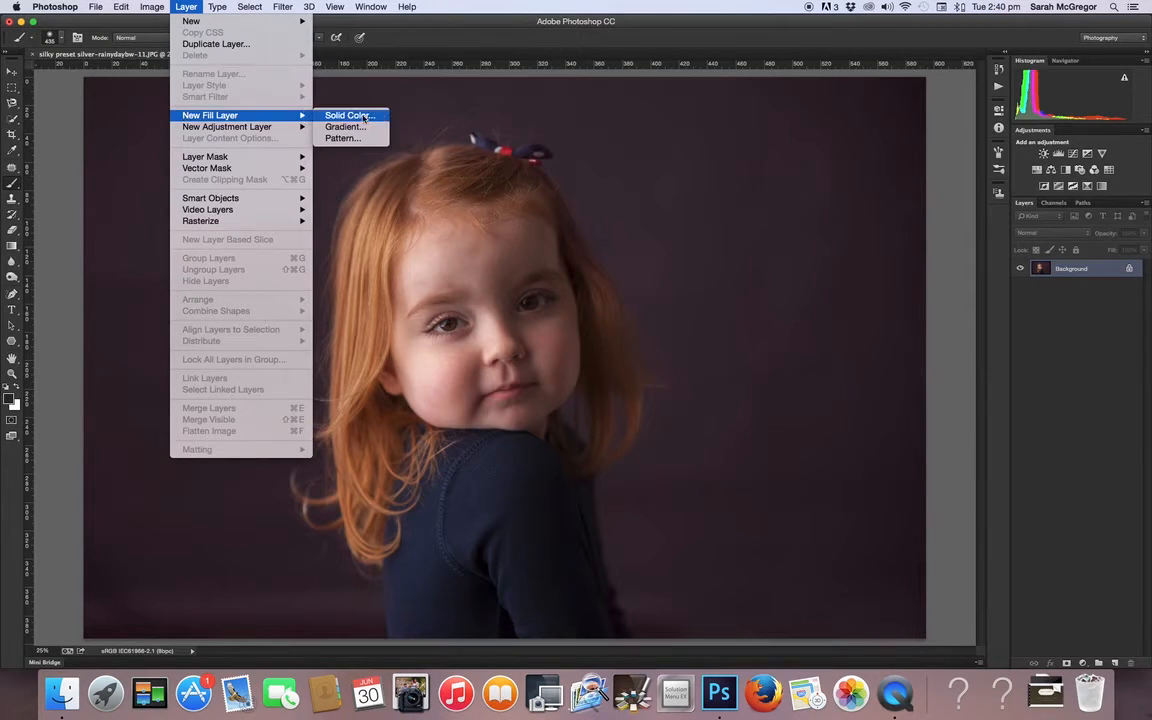
click(330, 114)
key(Return)
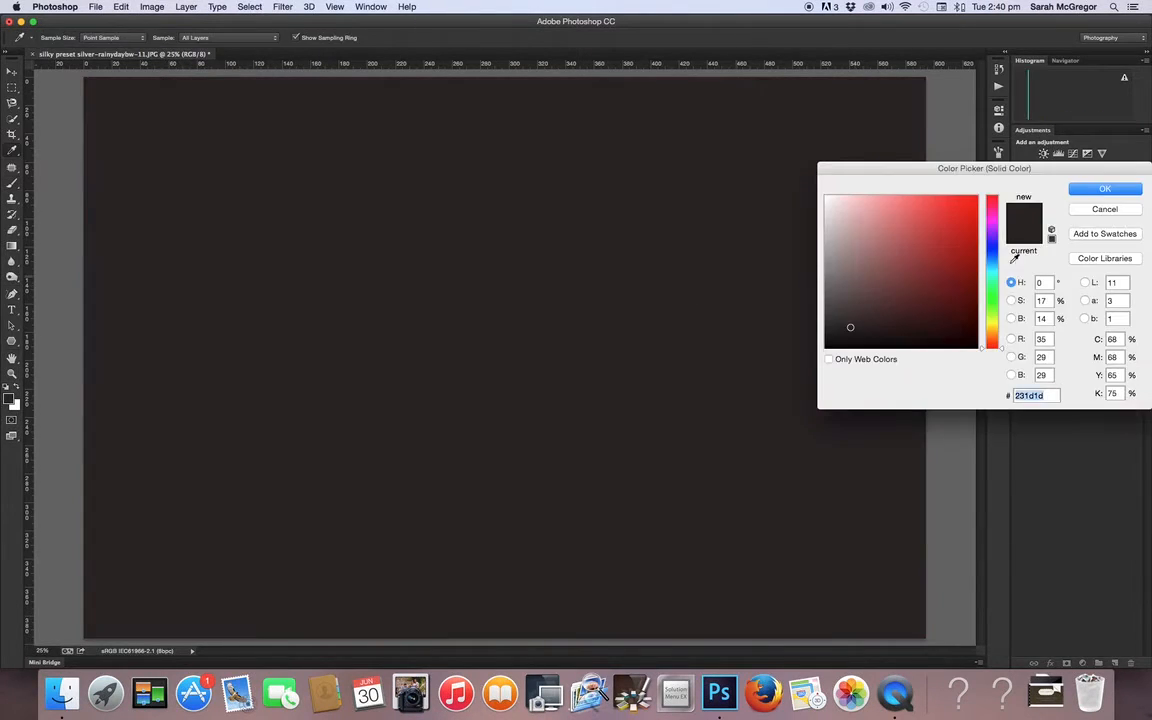
click(987, 248)
click(980, 334)
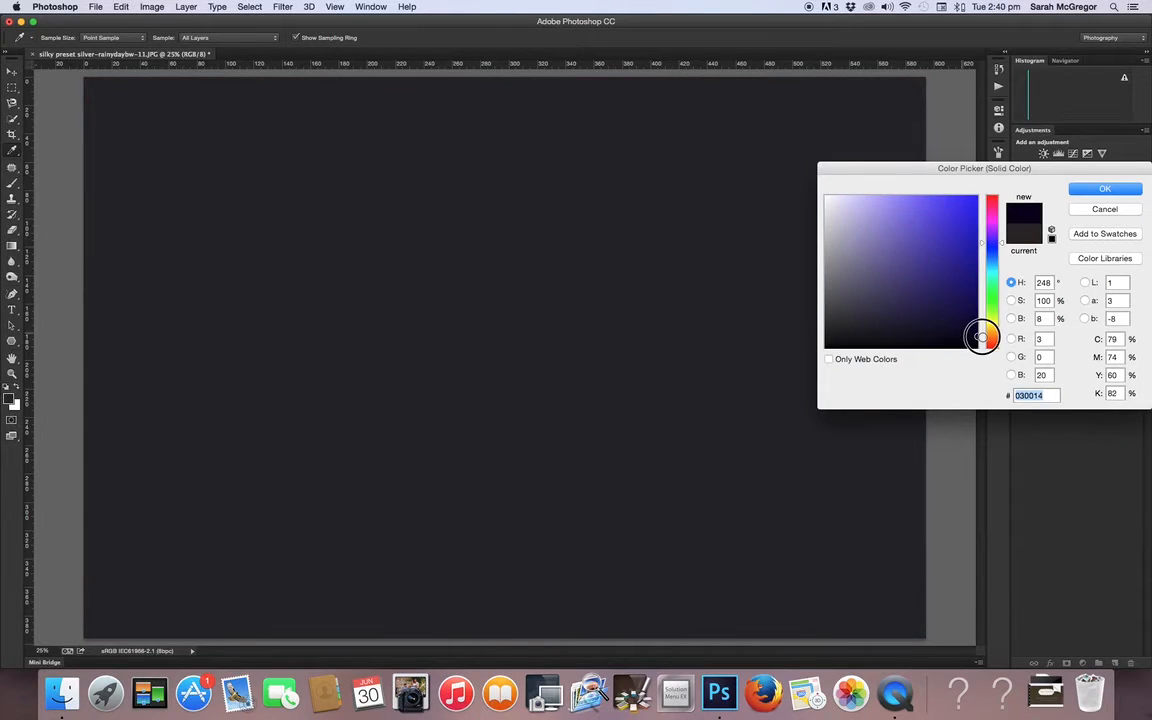
click(1105, 189)
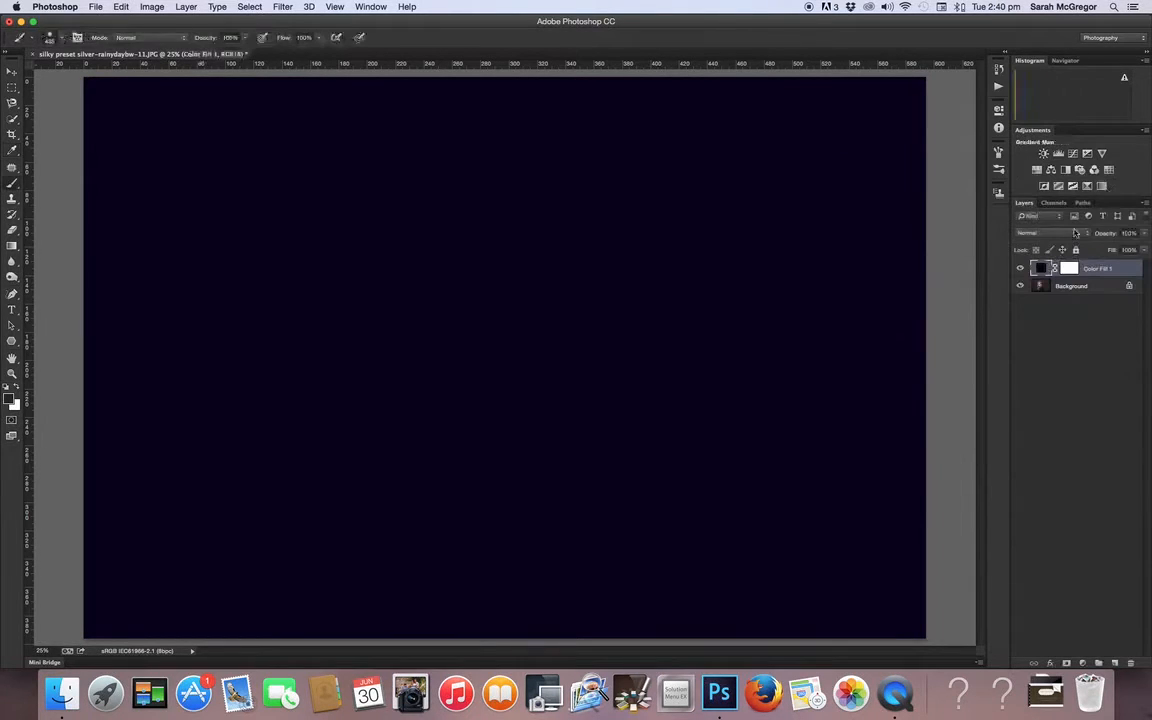
Set the dark blue fill layer's blend mode to Exclusion and its opacity to 35%
click(1040, 233)
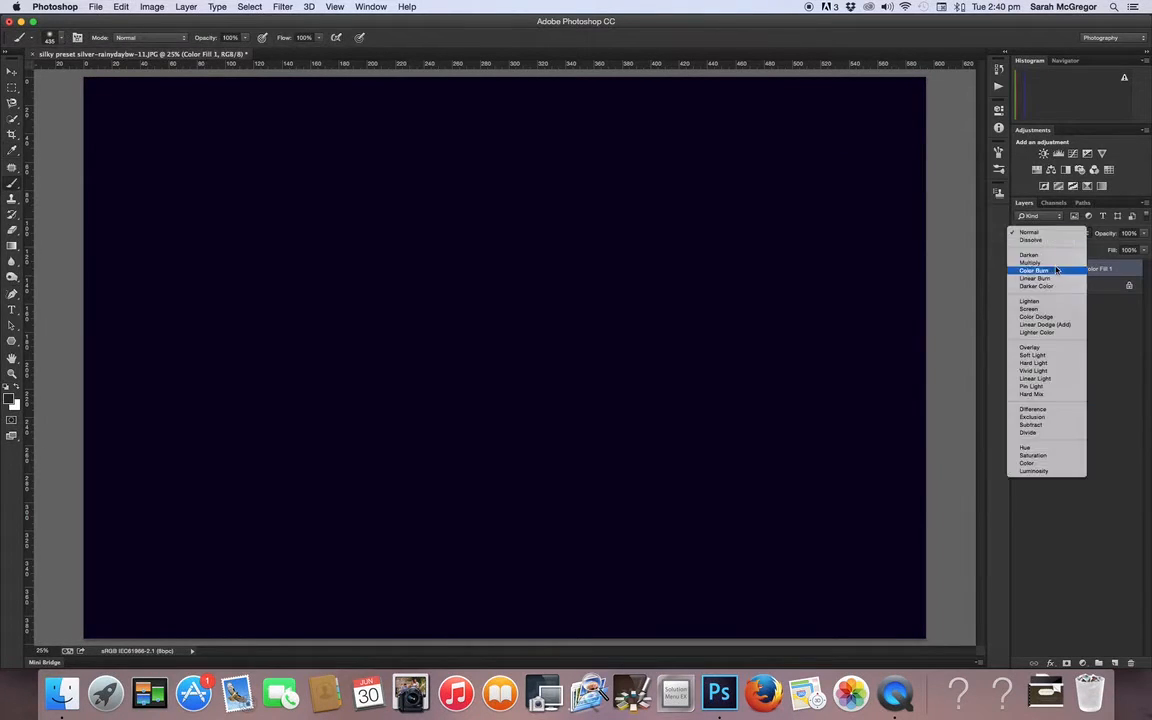
click(1040, 420)
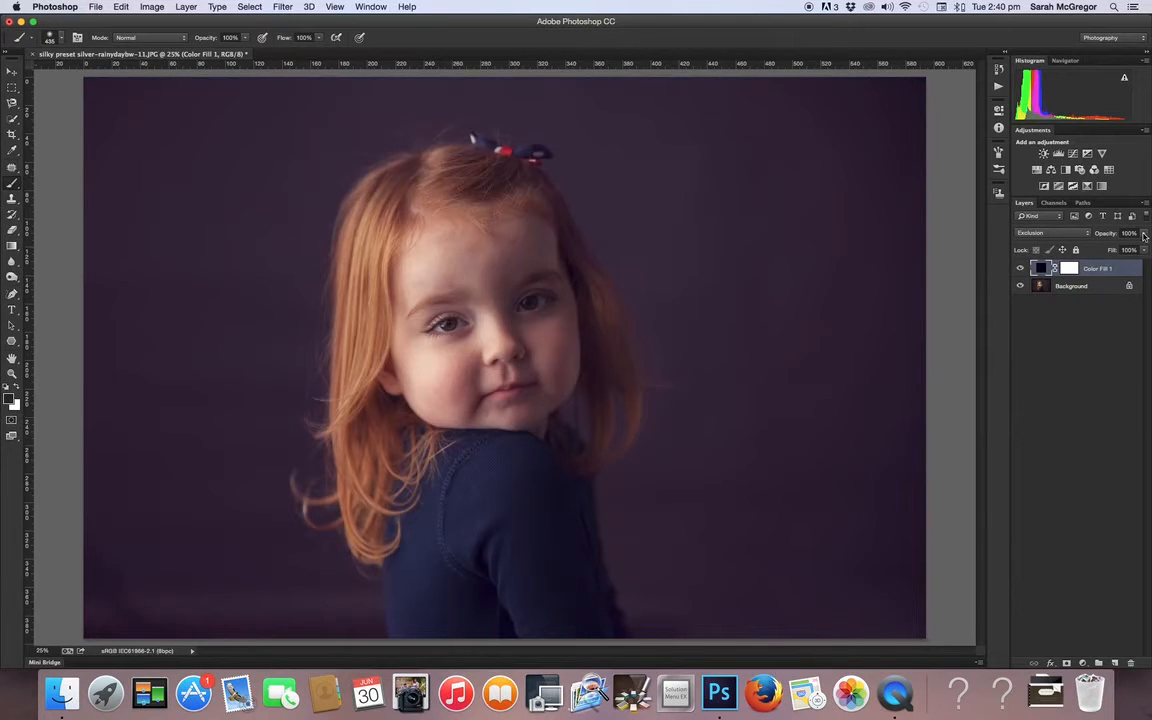
click(1145, 234)
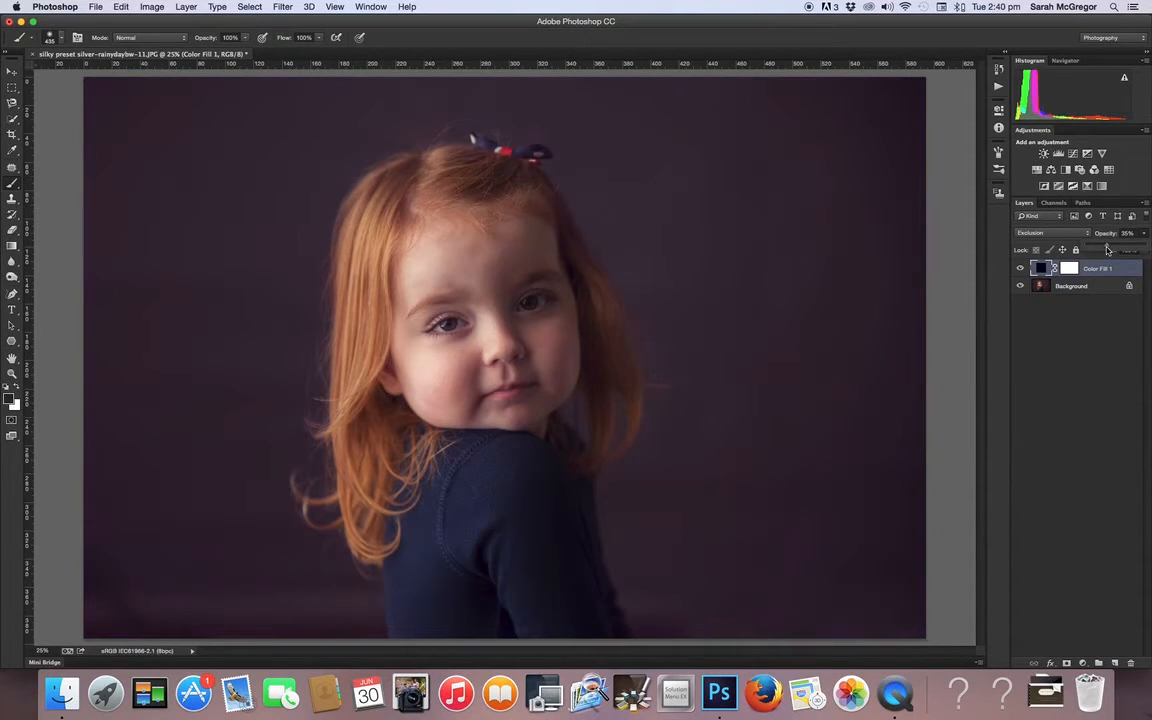
Paint black over the girl on the dark blue fill's mask to remove the tint from her, and flatten the image
click(1071, 267)
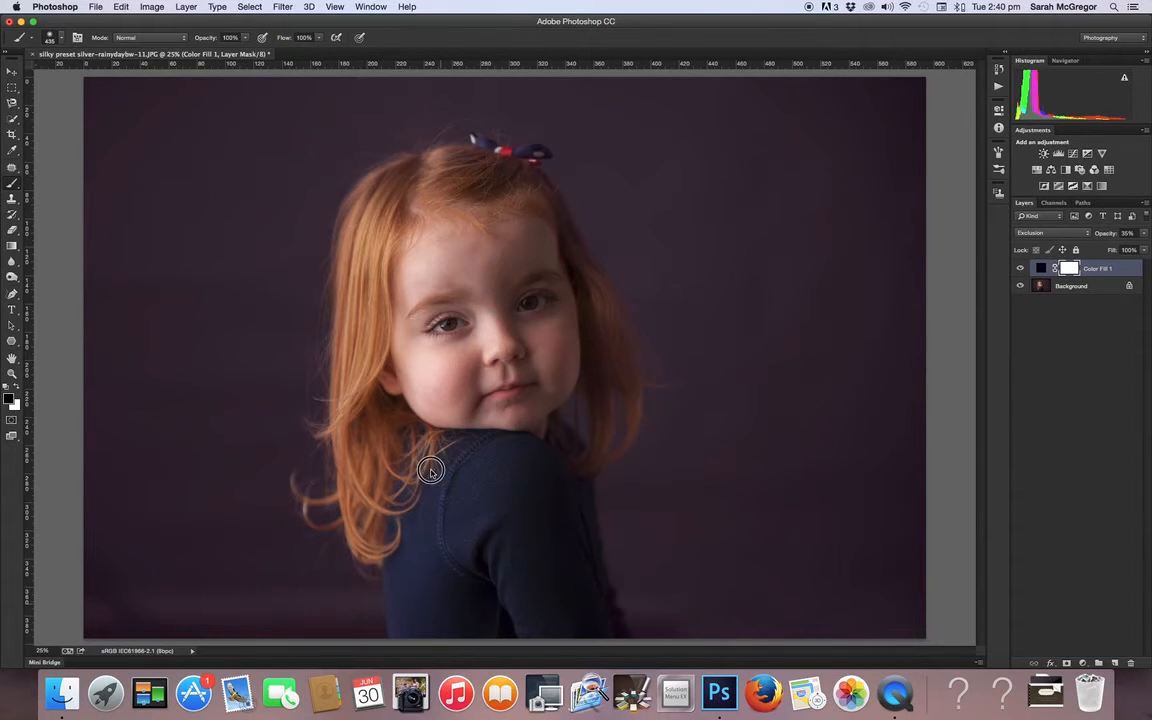
mouse_move(356, 273)
mouse_down()
mouse_move(427, 194)
mouse_move(548, 198)
mouse_move(447, 202)
mouse_up()
click(185, 6)
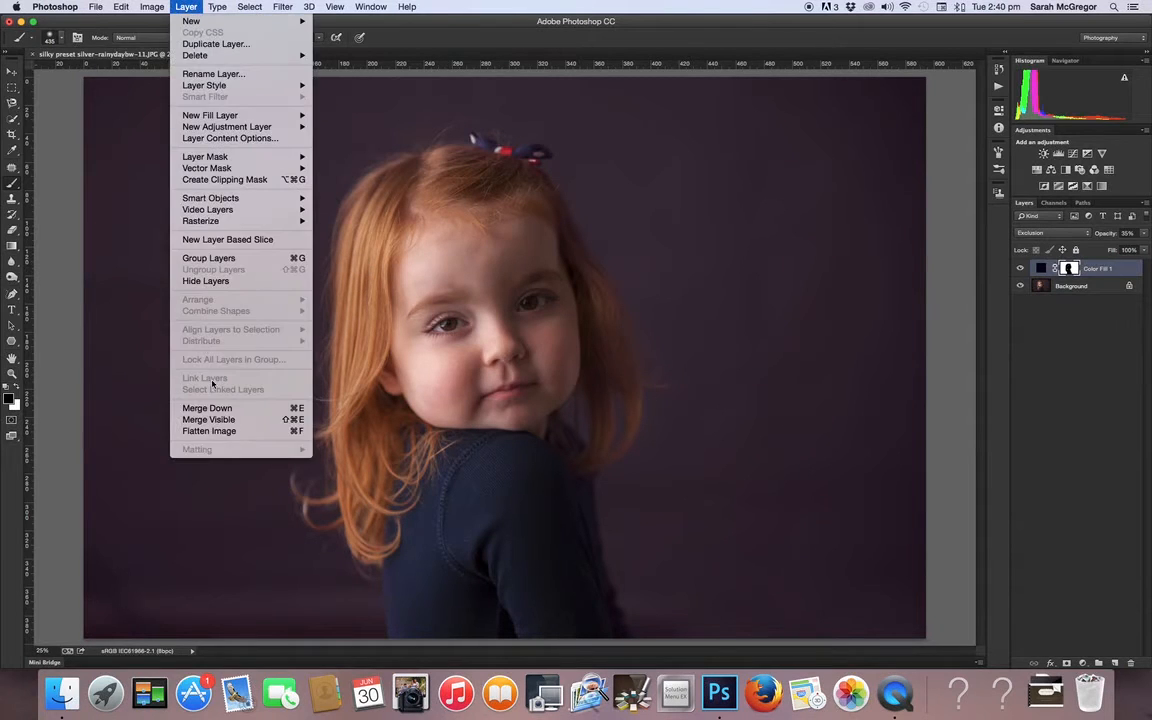
click(195, 391)
Add a gradient fill layer using the Neutral Density gradient preset
click(185, 6)
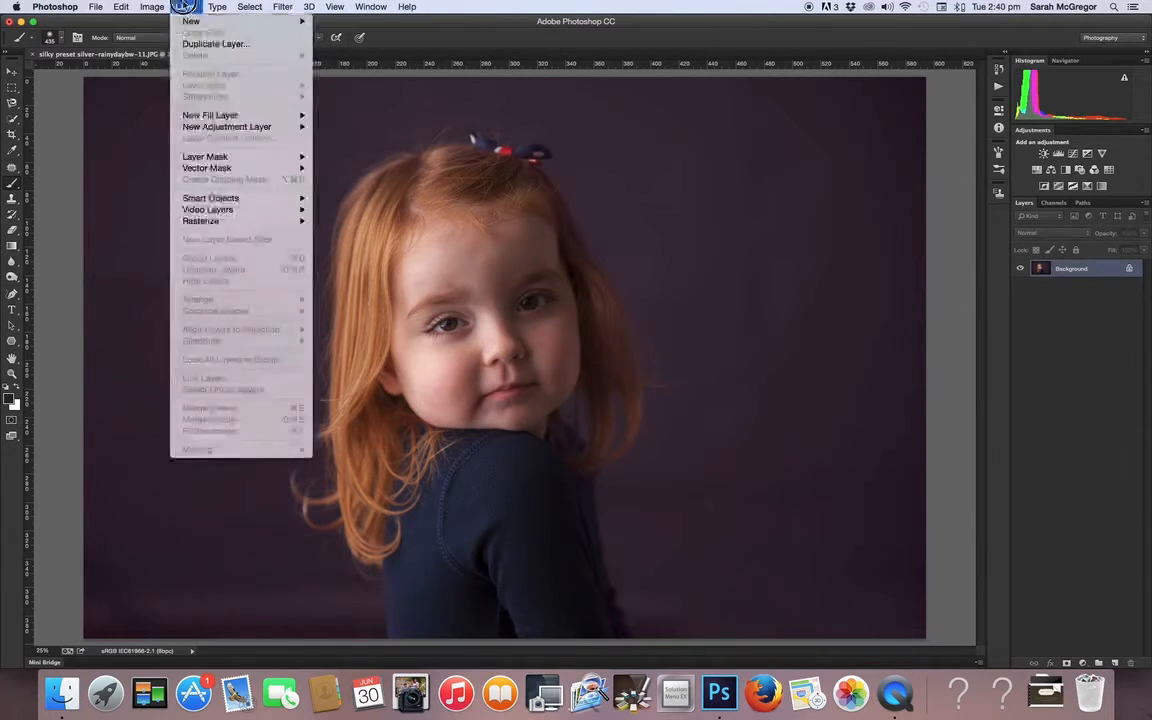
mouse_move(190, 116)
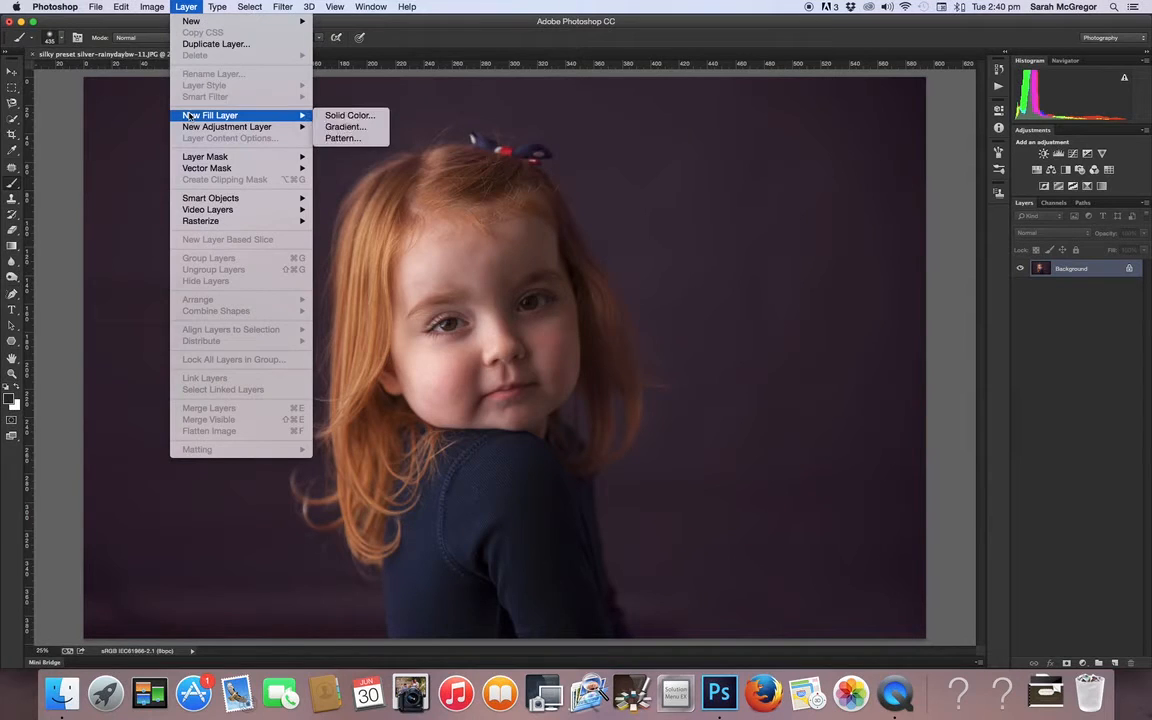
click(345, 127)
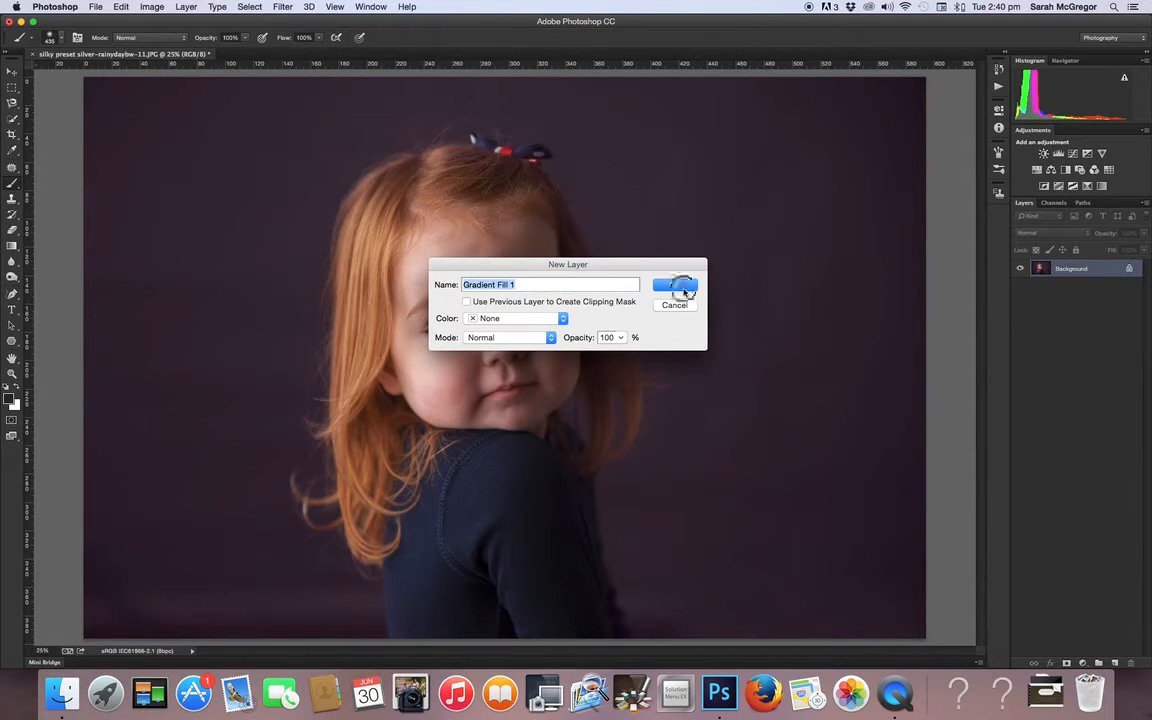
click(682, 288)
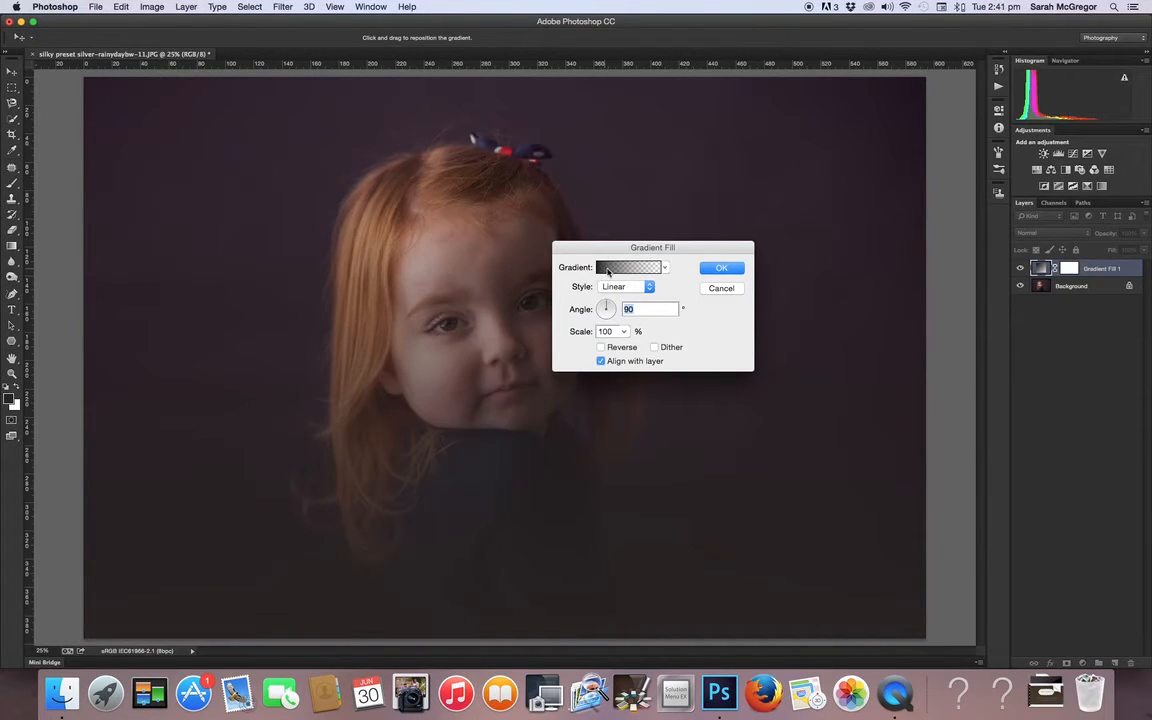
click(613, 268)
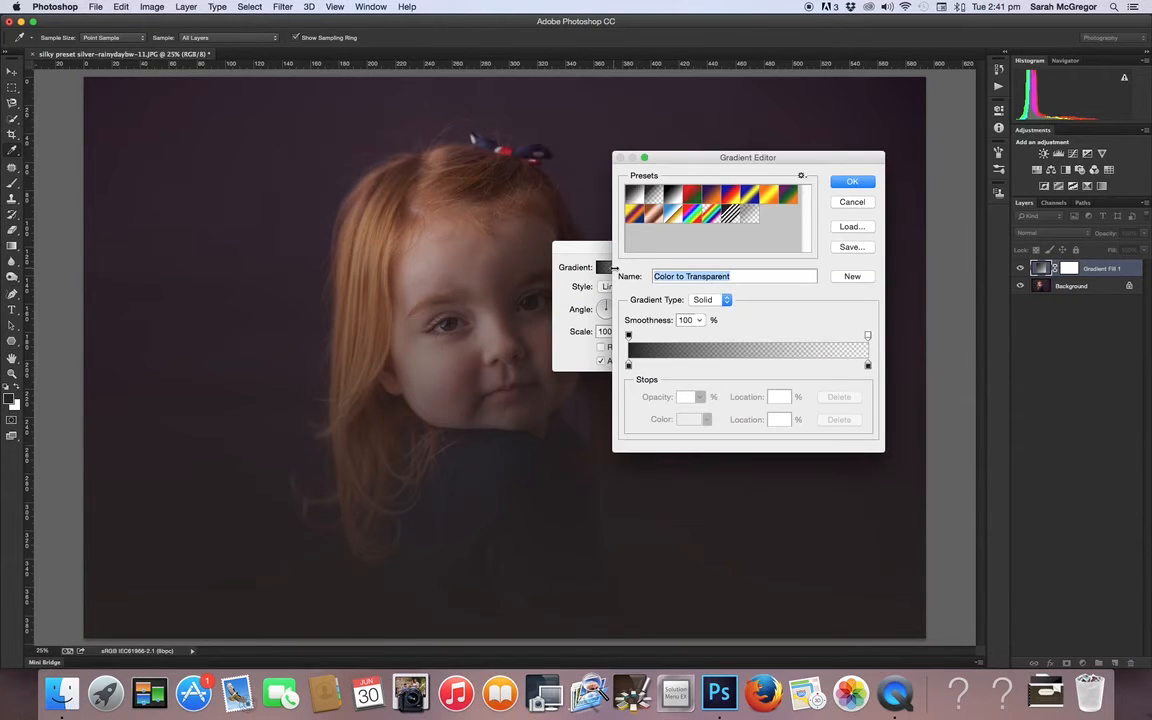
click(752, 215)
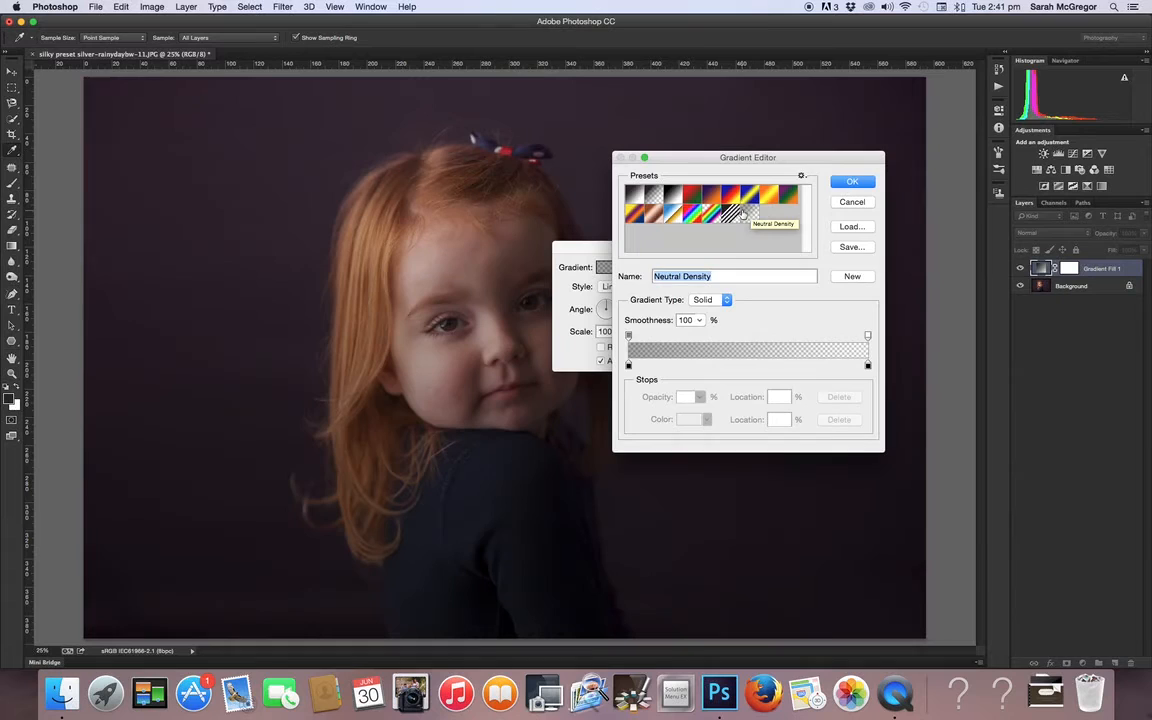
click(852, 181)
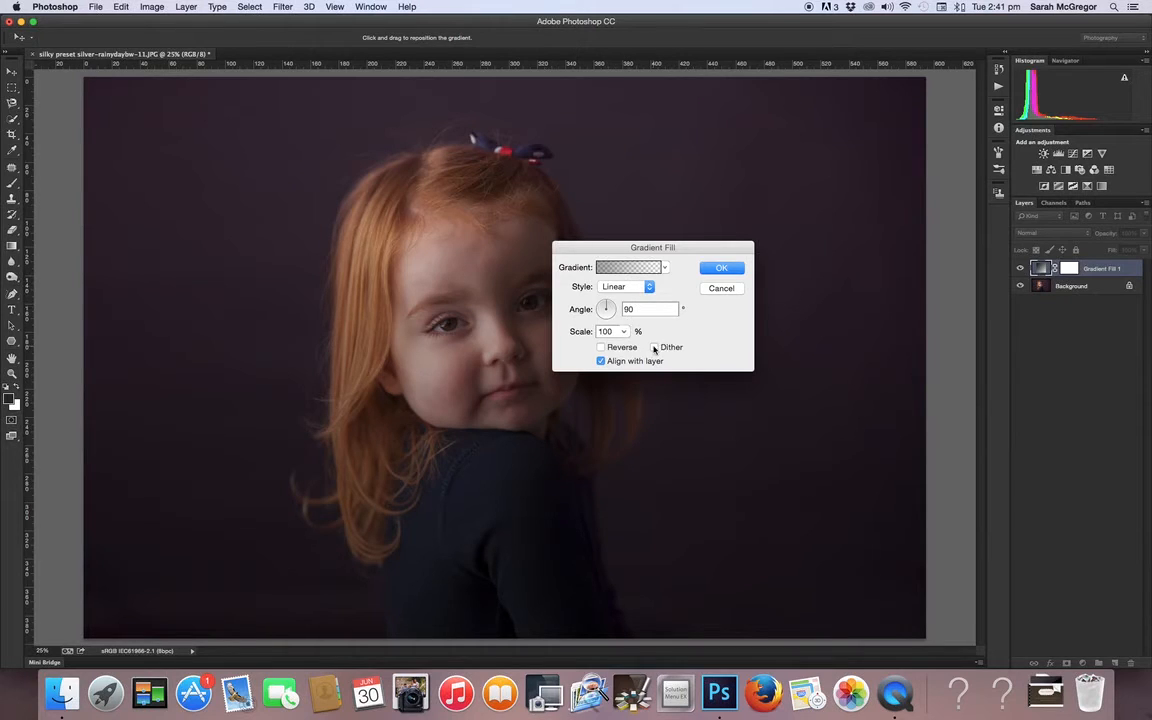
Make the gradient fill radial, dithered and reversed, with a scale of 166%, to form a vignette
click(654, 347)
click(645, 289)
click(617, 301)
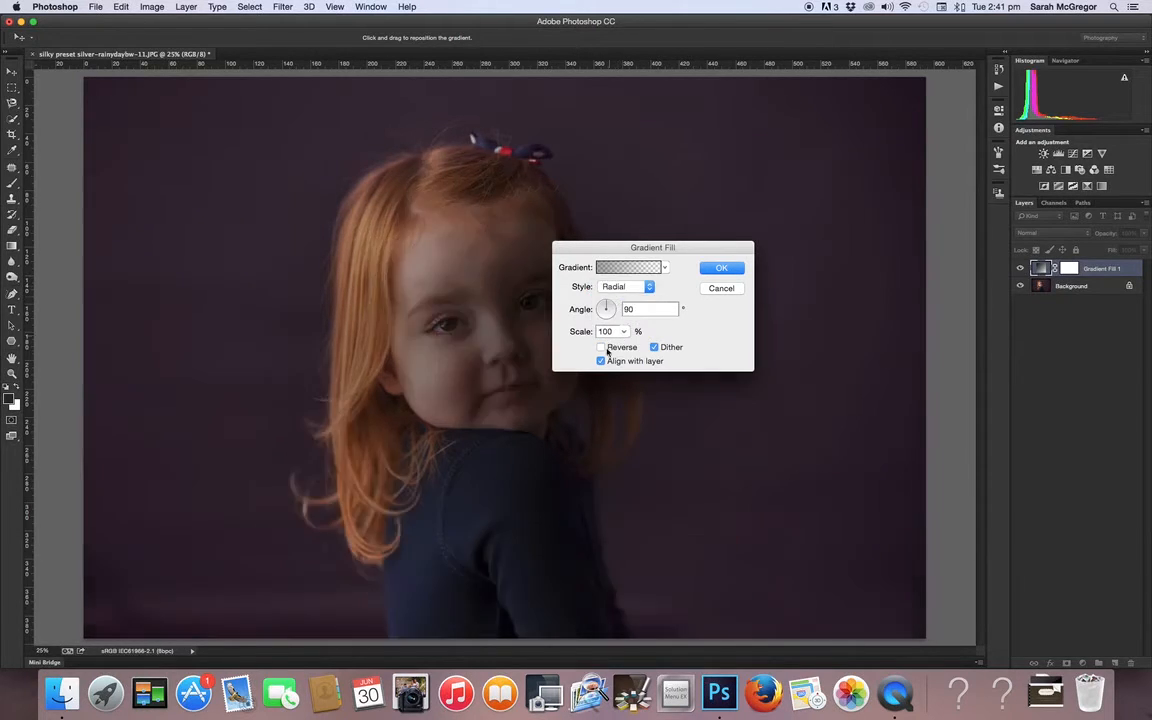
click(601, 347)
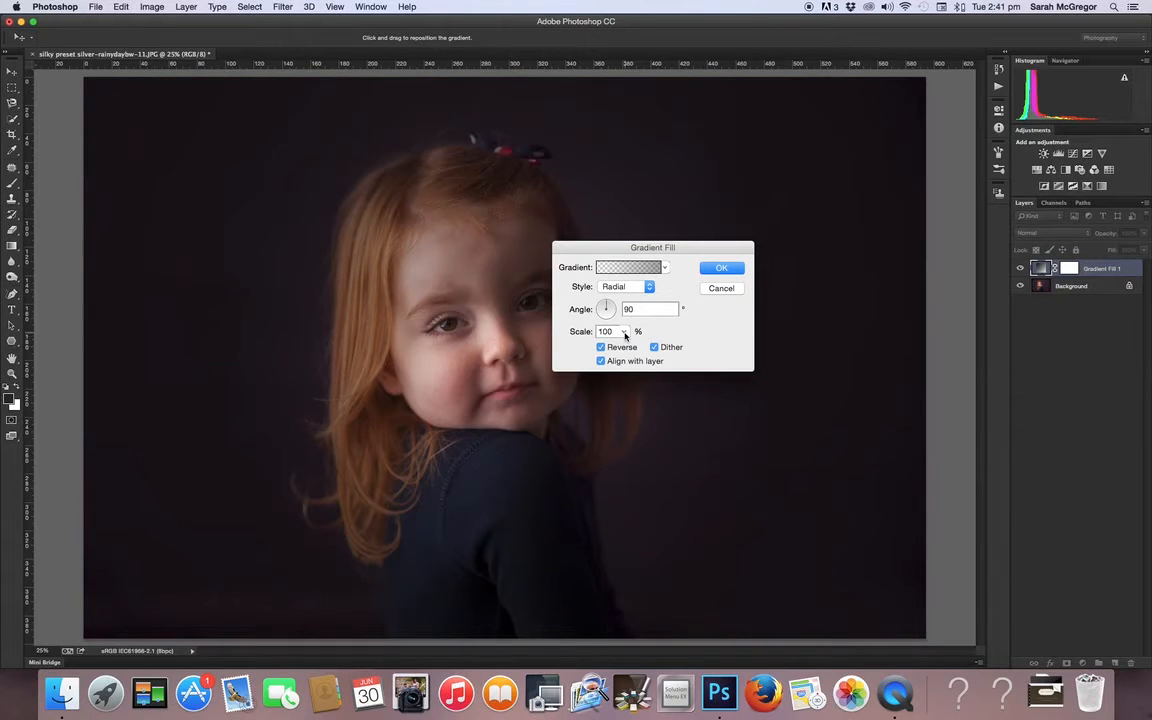
drag(624, 332, 630, 347)
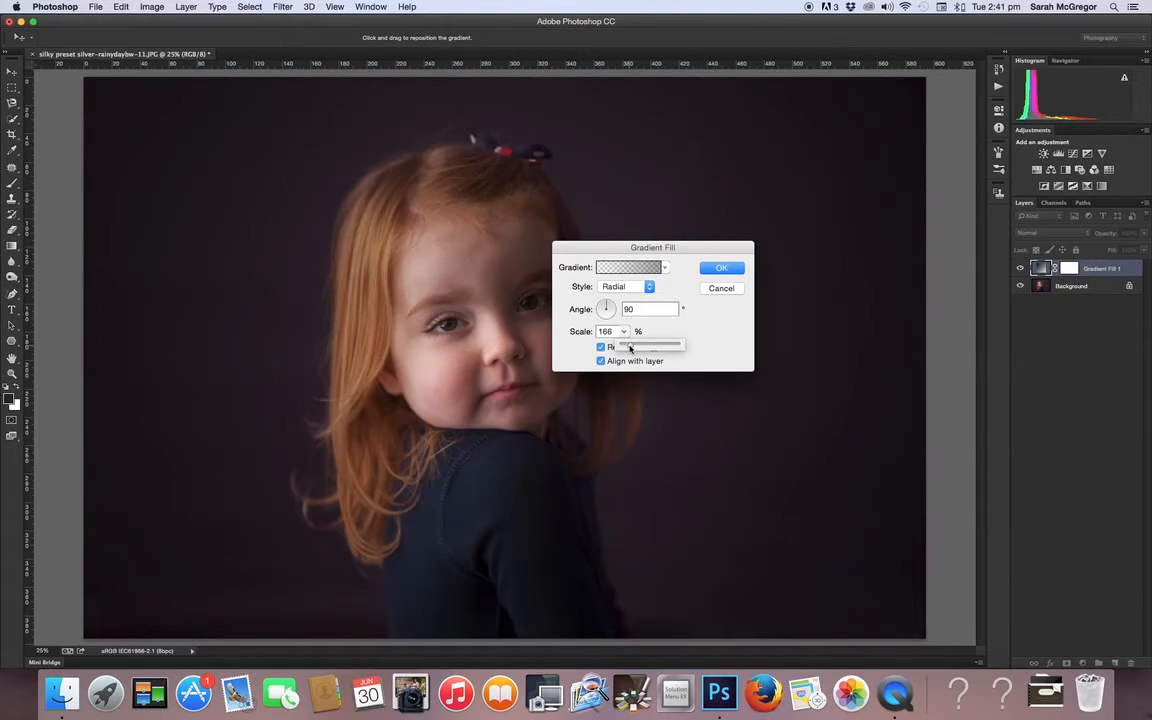
click(733, 269)
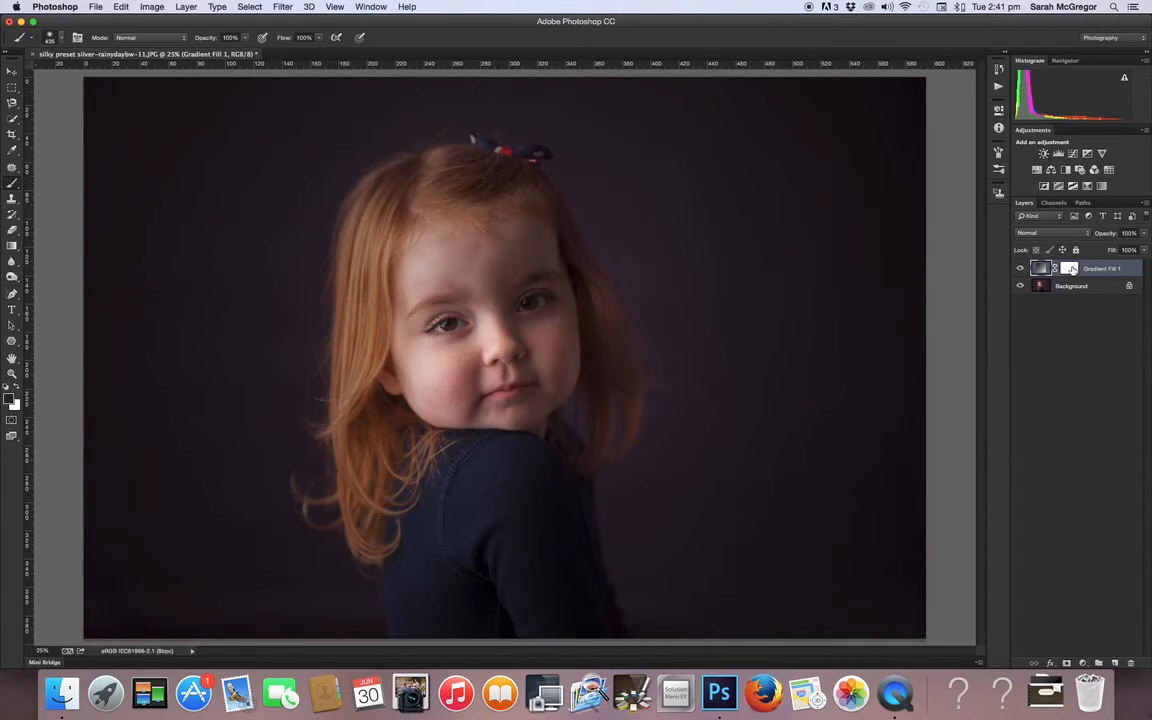
Paint black over the girl on the gradient fill's mask, restore the area beside her shoulder with white, and flatten the image
click(1071, 269)
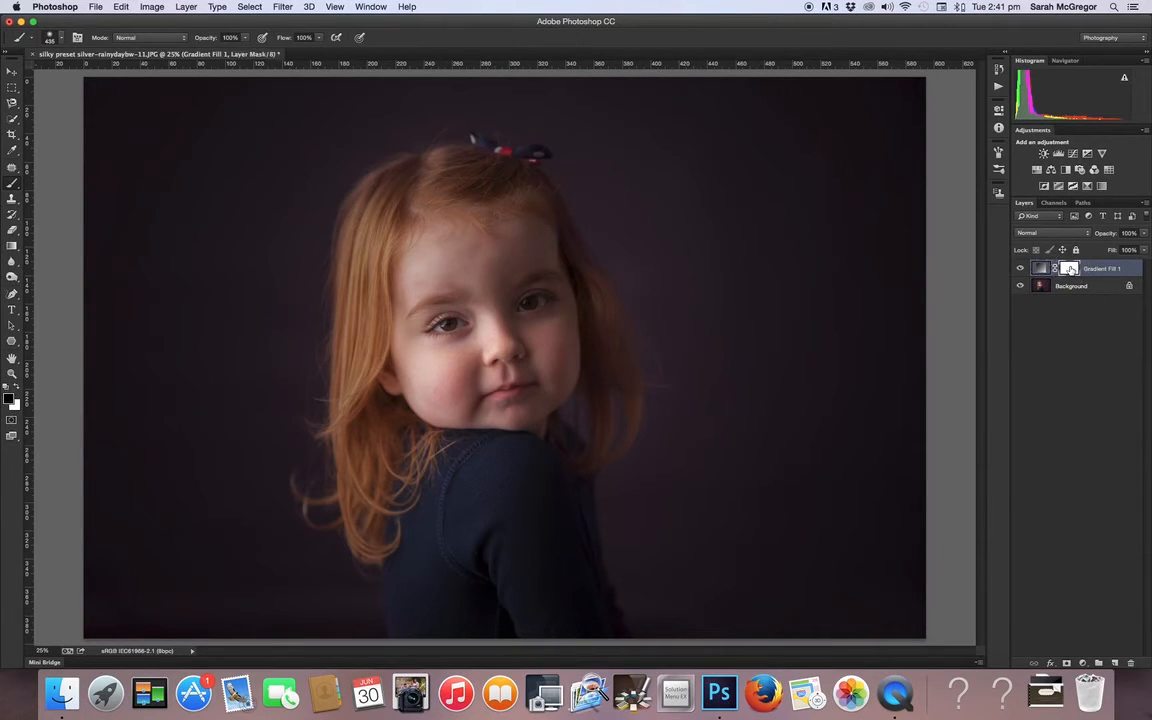
mouse_move(437, 221)
mouse_down()
mouse_move(417, 340)
mouse_move(504, 281)
mouse_move(543, 277)
mouse_move(522, 212)
mouse_move(484, 180)
mouse_move(415, 190)
mouse_move(387, 240)
mouse_move(384, 215)
mouse_move(371, 458)
mouse_move(372, 440)
mouse_move(403, 424)
mouse_move(422, 464)
mouse_move(425, 589)
mouse_move(452, 681)
mouse_move(512, 638)
mouse_move(558, 625)
mouse_move(552, 485)
mouse_move(575, 578)
mouse_move(566, 589)
mouse_move(551, 474)
mouse_move(560, 425)
mouse_move(582, 434)
mouse_move(603, 398)
mouse_move(547, 245)
mouse_move(574, 289)
mouse_move(580, 323)
mouse_move(521, 199)
mouse_move(456, 184)
mouse_move(371, 238)
mouse_move(400, 208)
mouse_move(464, 206)
mouse_move(448, 184)
mouse_move(402, 196)
mouse_move(497, 183)
mouse_move(528, 311)
mouse_up()
click(17, 387)
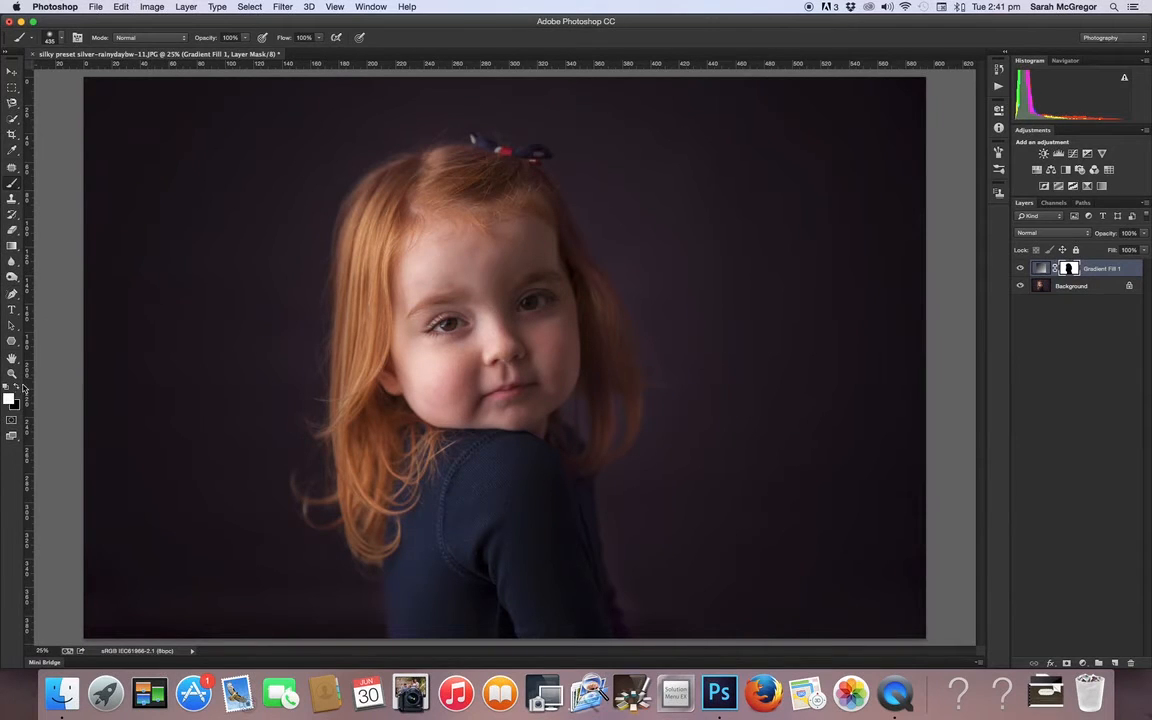
mouse_move(565, 490)
mouse_down()
mouse_move(628, 520)
mouse_move(673, 651)
mouse_move(623, 541)
mouse_move(671, 644)
mouse_move(624, 500)
mouse_move(622, 406)
mouse_move(613, 426)
mouse_move(583, 425)
mouse_up()
click(186, 6)
click(200, 387)
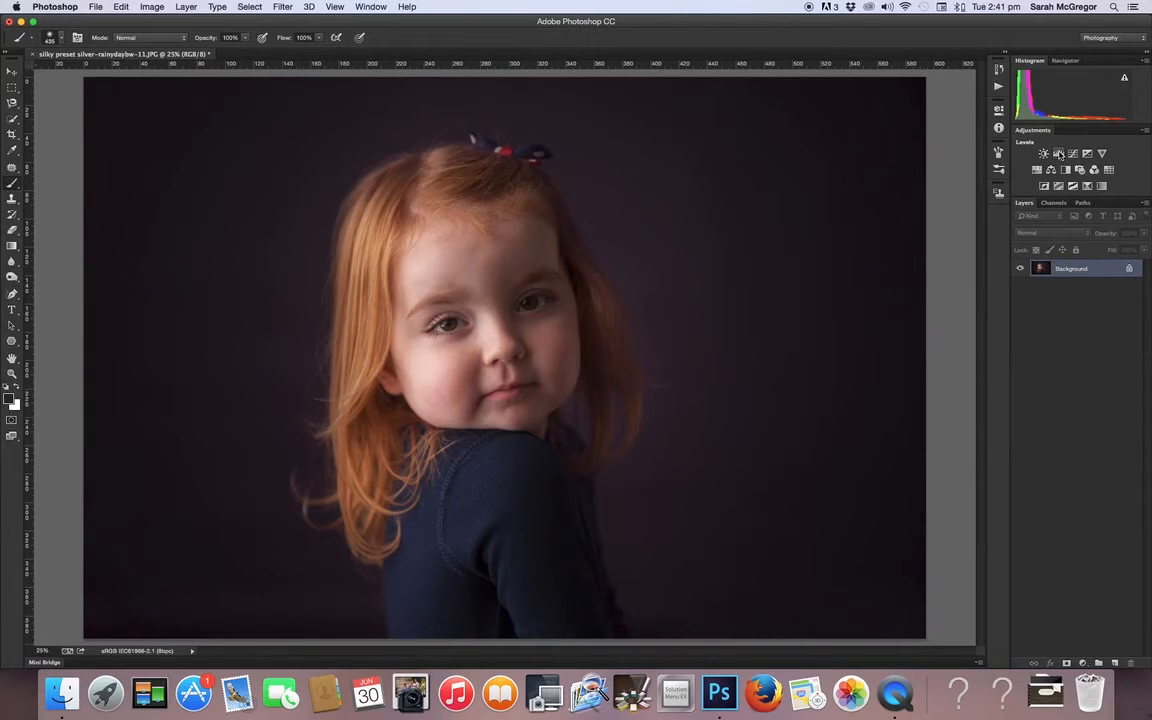
Add a Levels adjustment with the midtones at 1.04 and the white point at 242, and flatten the image
click(1059, 154)
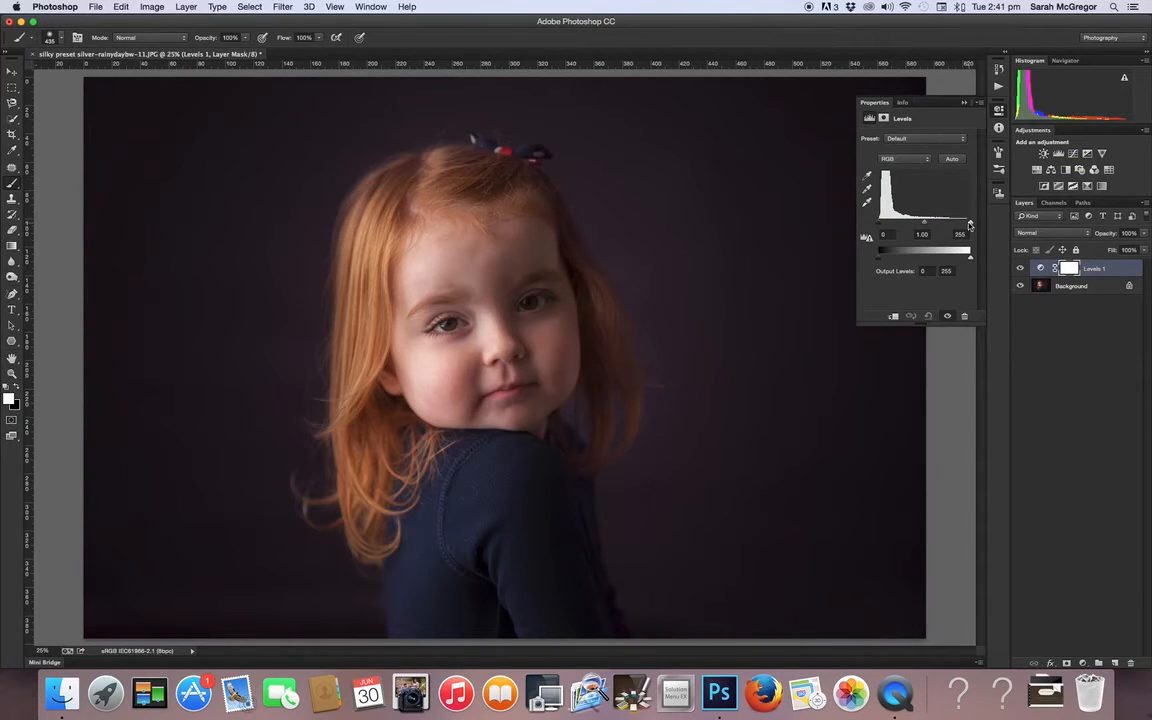
drag(969, 226, 923, 222)
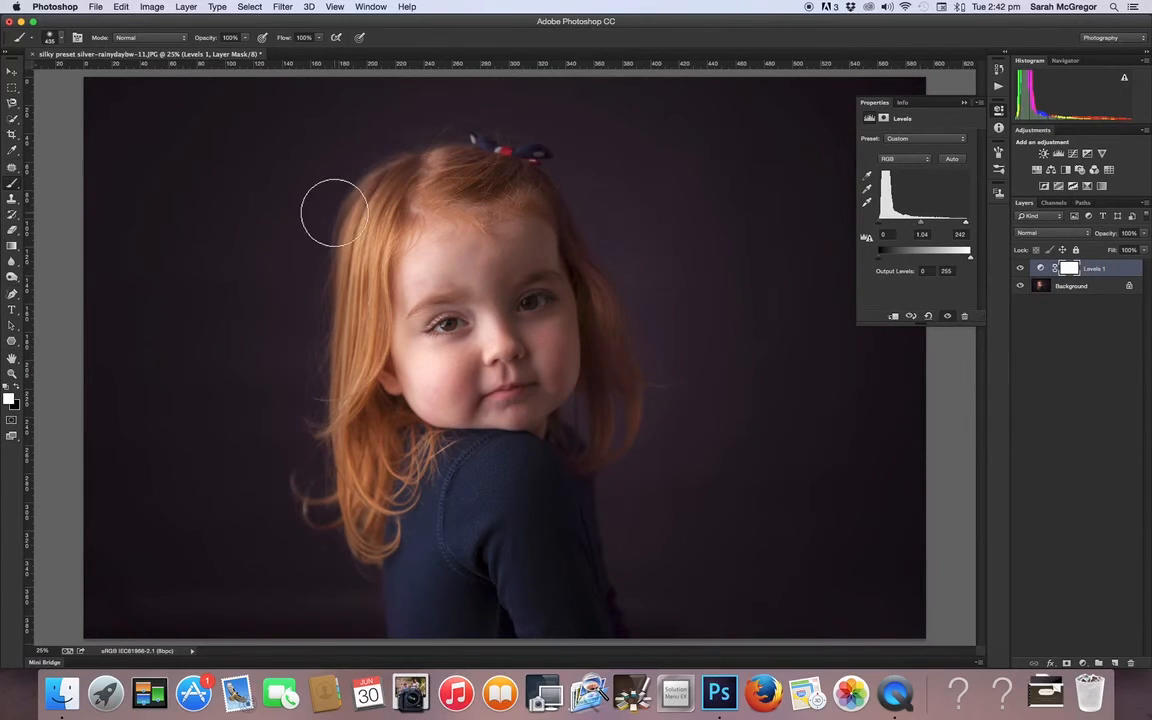
click(186, 7)
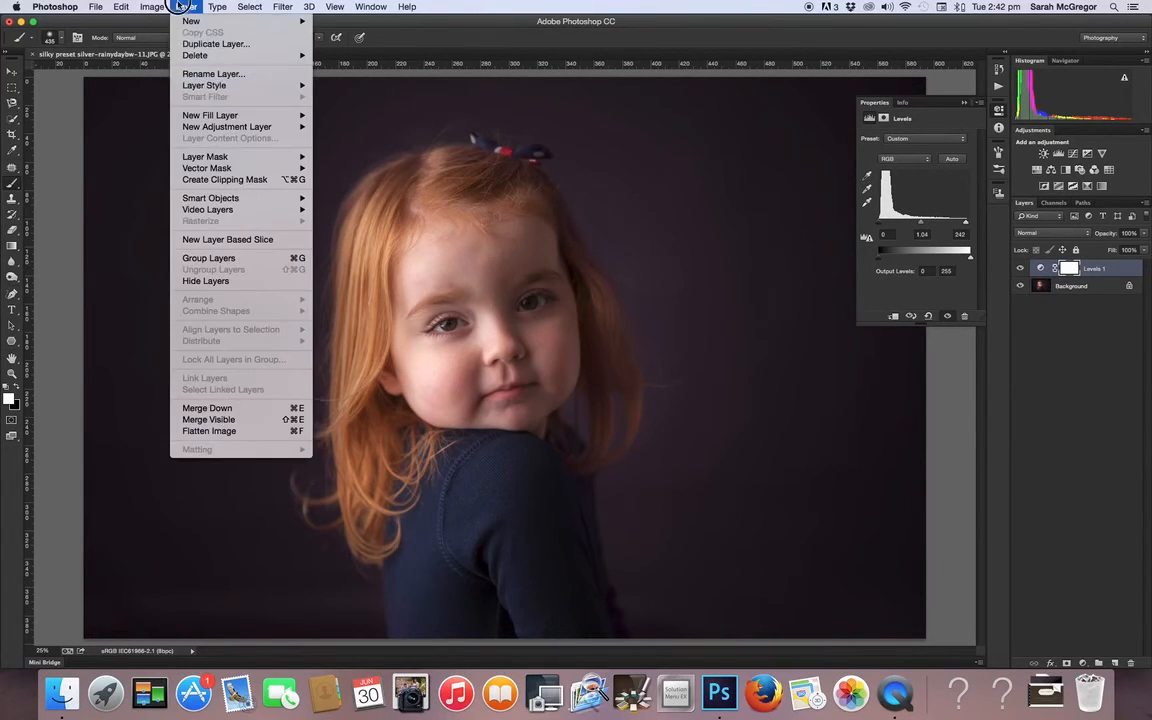
click(208, 431)
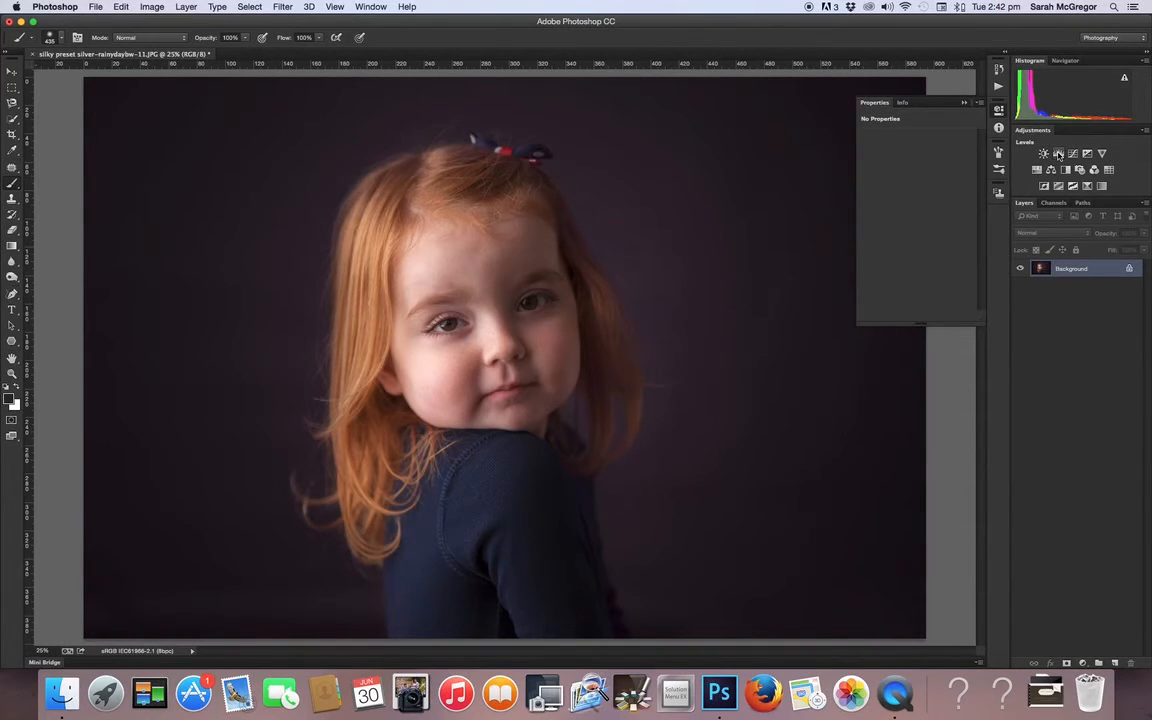
Add a Levels adjustment layer with a lowered white point that brightens the image, and invert its mask to black
drag(970, 223, 913, 228)
click(1070, 268)
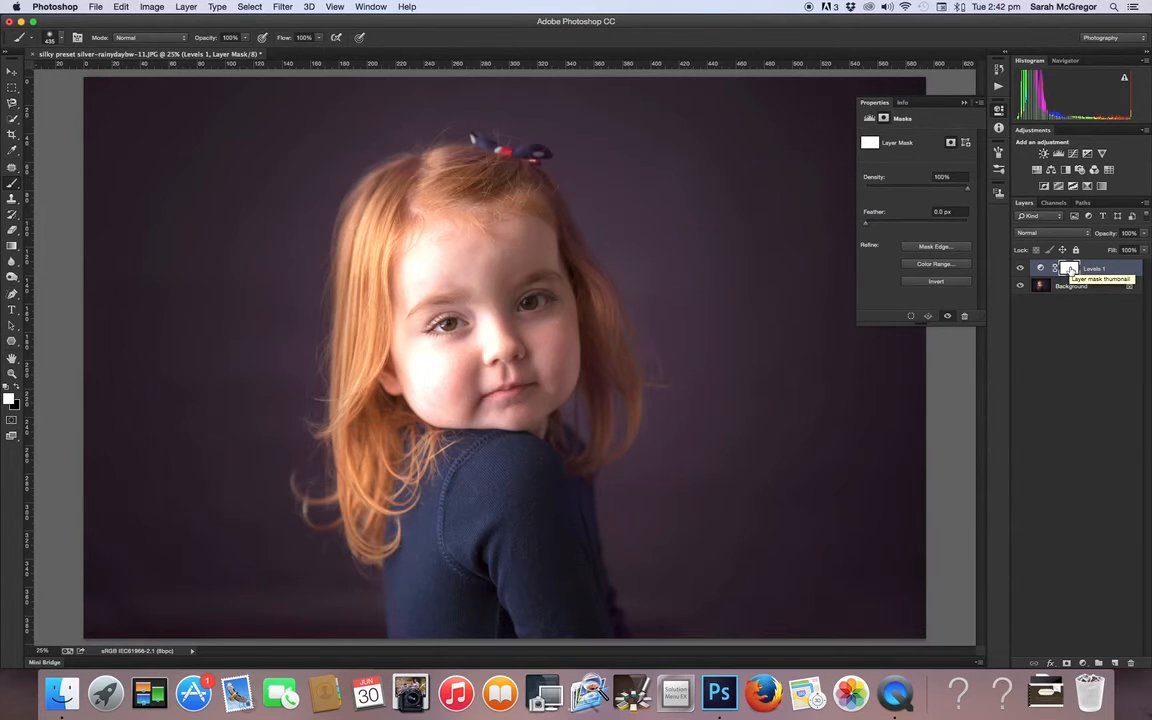
key(super+i)
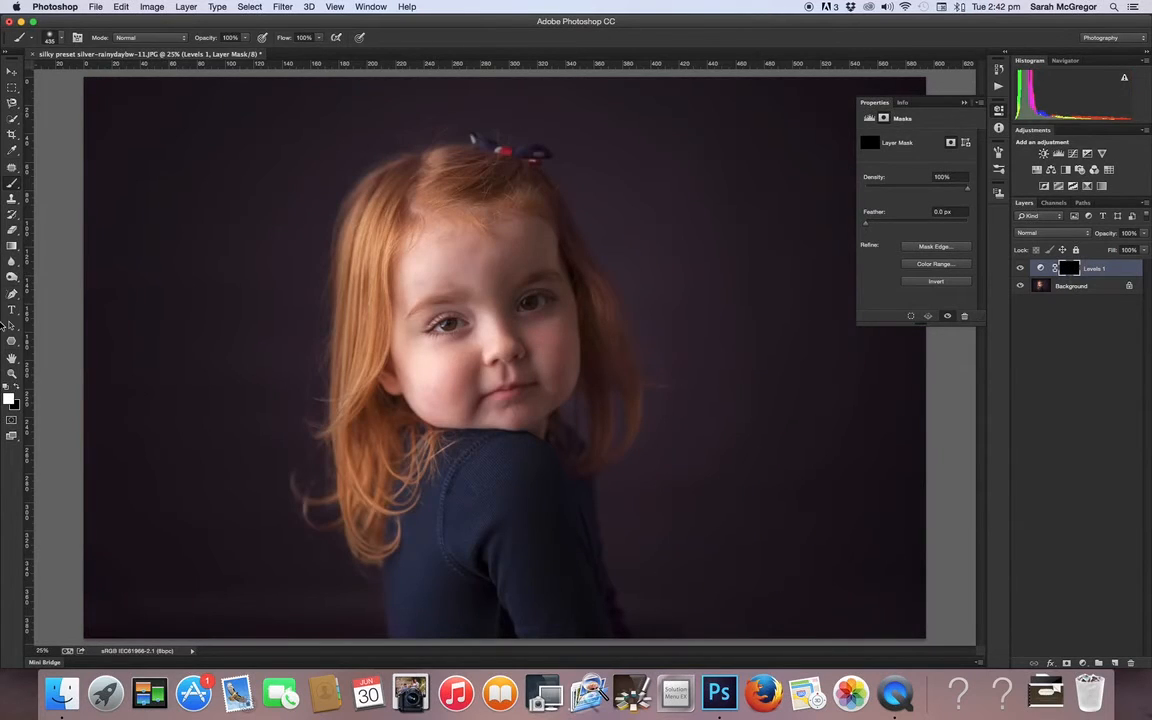
Paint white over both irises on the Levels mask with a soft 24 px brush at 8% flow
click(12, 374)
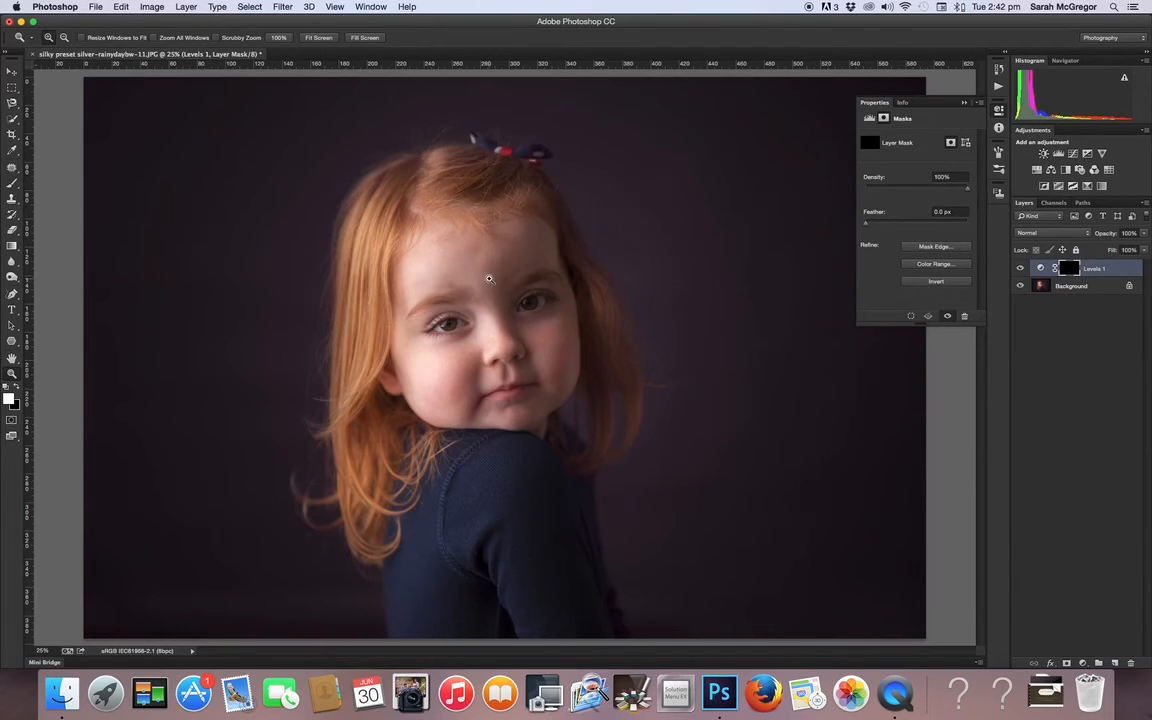
click(565, 322)
click(565, 321)
click(530, 314)
click(508, 314)
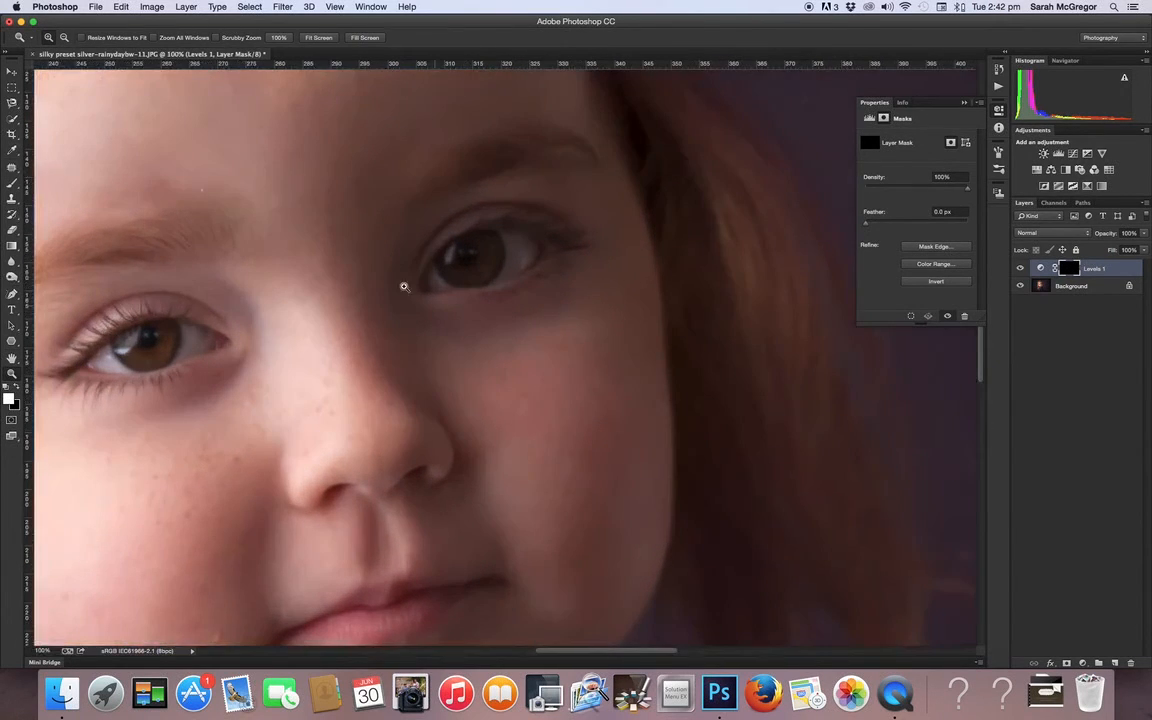
scroll(364, 221, left, 2)
click(12, 168)
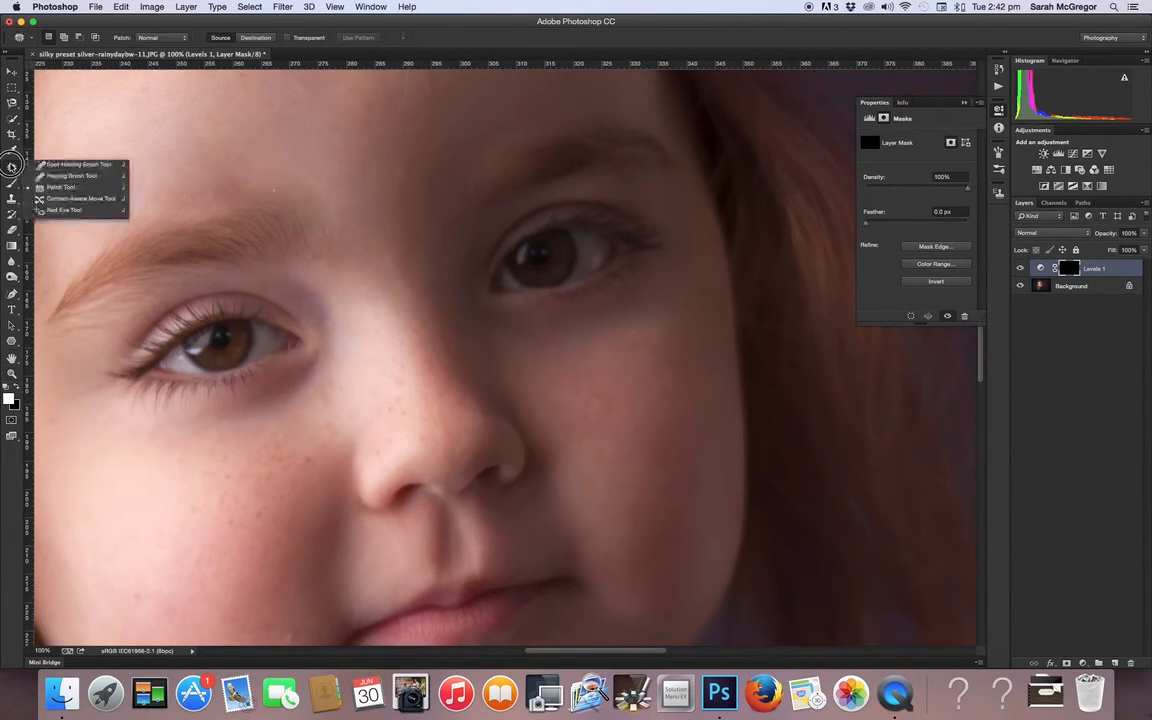
click(12, 183)
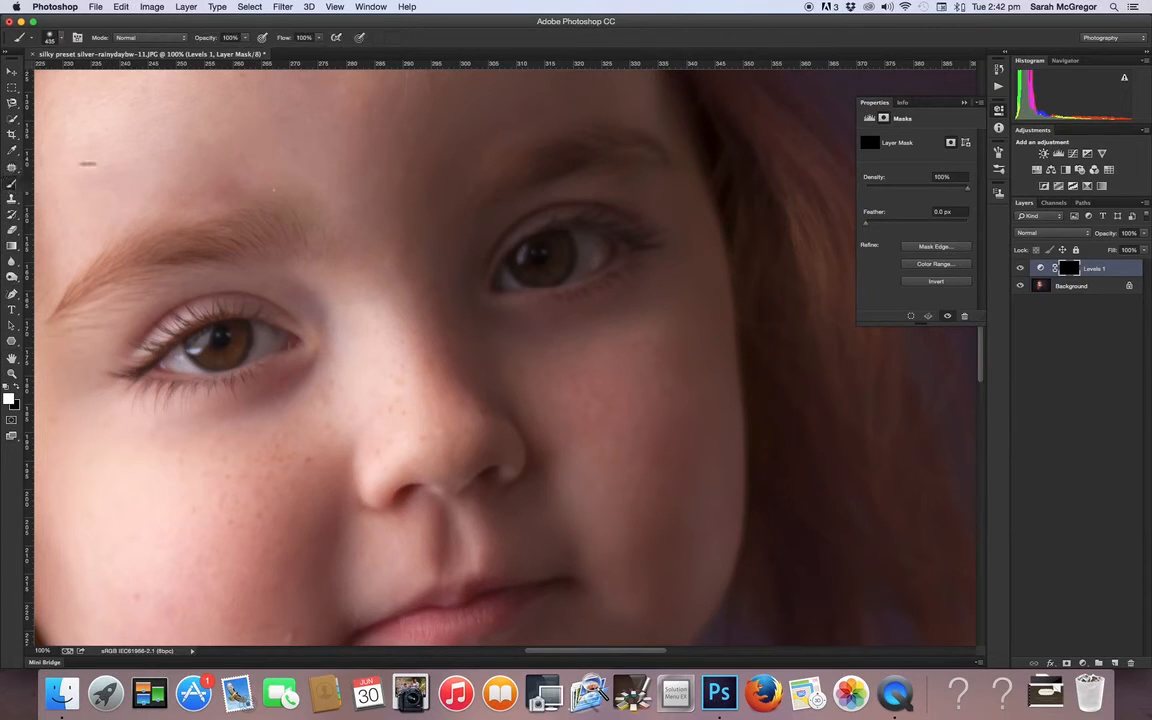
click(60, 40)
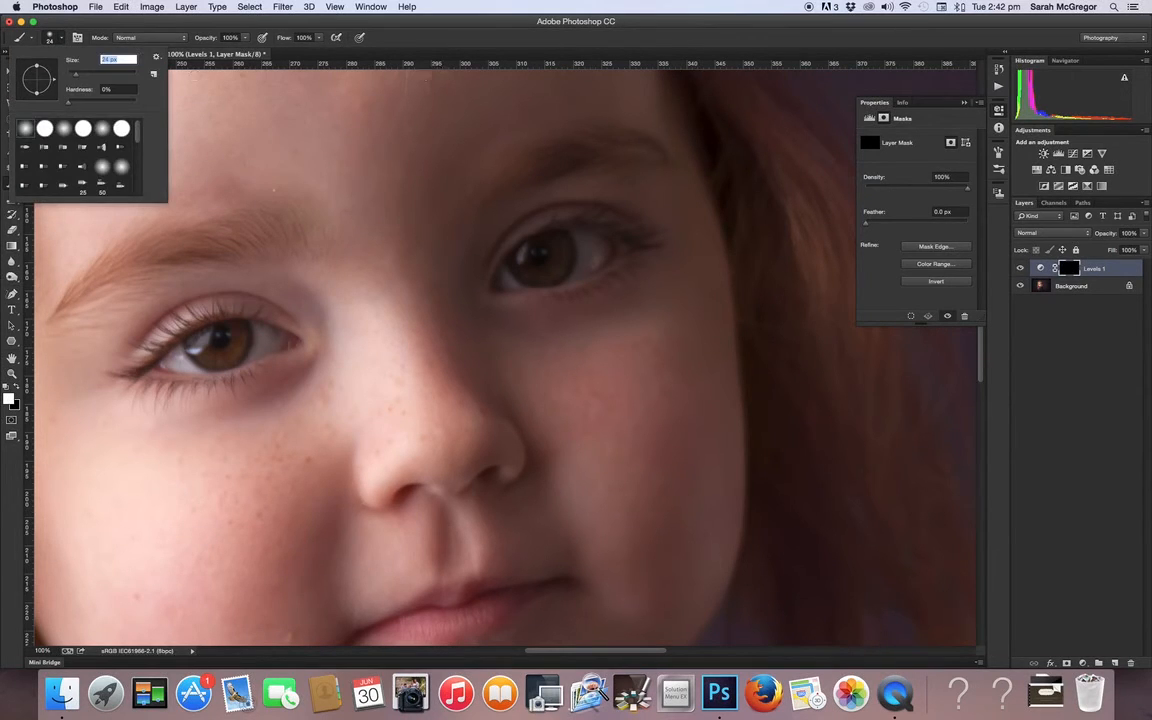
click(319, 38)
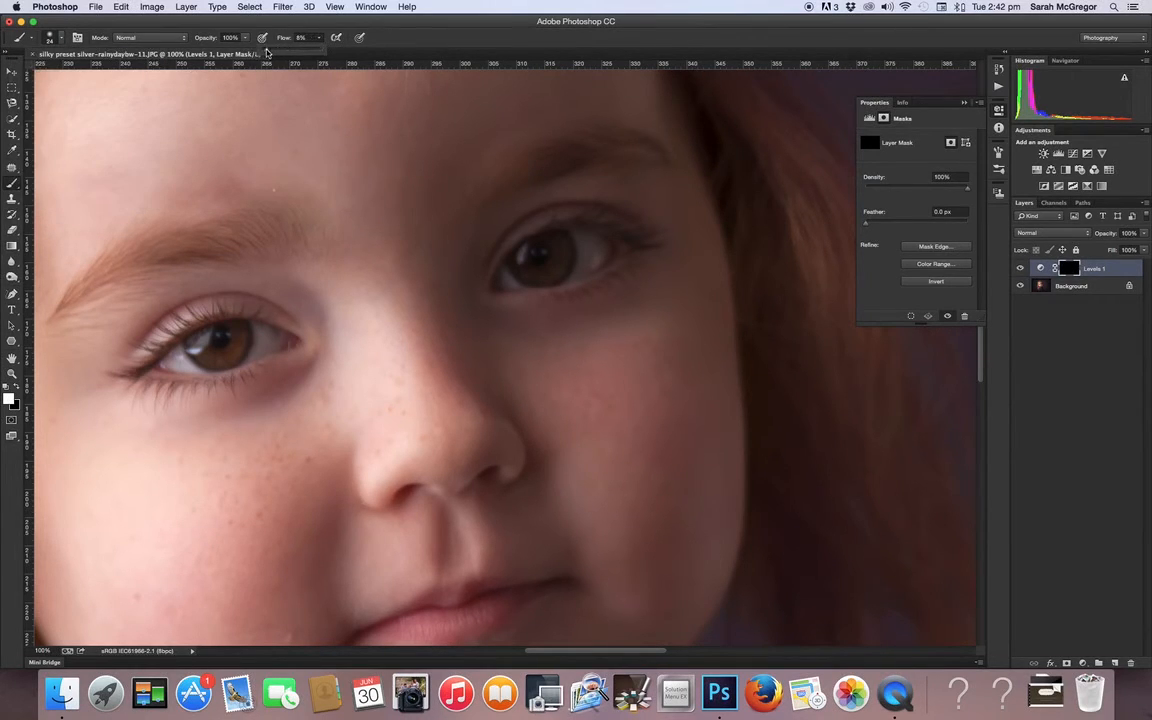
mouse_move(229, 325)
mouse_down()
mouse_move(190, 344)
mouse_move(203, 360)
mouse_move(197, 349)
mouse_move(230, 359)
mouse_move(204, 349)
mouse_move(231, 350)
mouse_move(238, 324)
mouse_move(204, 336)
mouse_up()
mouse_move(555, 243)
mouse_down()
mouse_move(543, 272)
mouse_move(520, 256)
mouse_move(521, 268)
mouse_move(556, 259)
mouse_move(555, 245)
mouse_move(552, 269)
mouse_move(558, 242)
mouse_move(543, 278)
mouse_move(521, 257)
mouse_move(532, 270)
mouse_move(560, 234)
mouse_move(565, 266)
mouse_move(522, 265)
mouse_move(554, 237)
mouse_move(515, 262)
mouse_move(525, 243)
mouse_move(523, 256)
mouse_move(557, 282)
mouse_move(564, 243)
mouse_move(559, 262)
mouse_move(526, 265)
mouse_up()
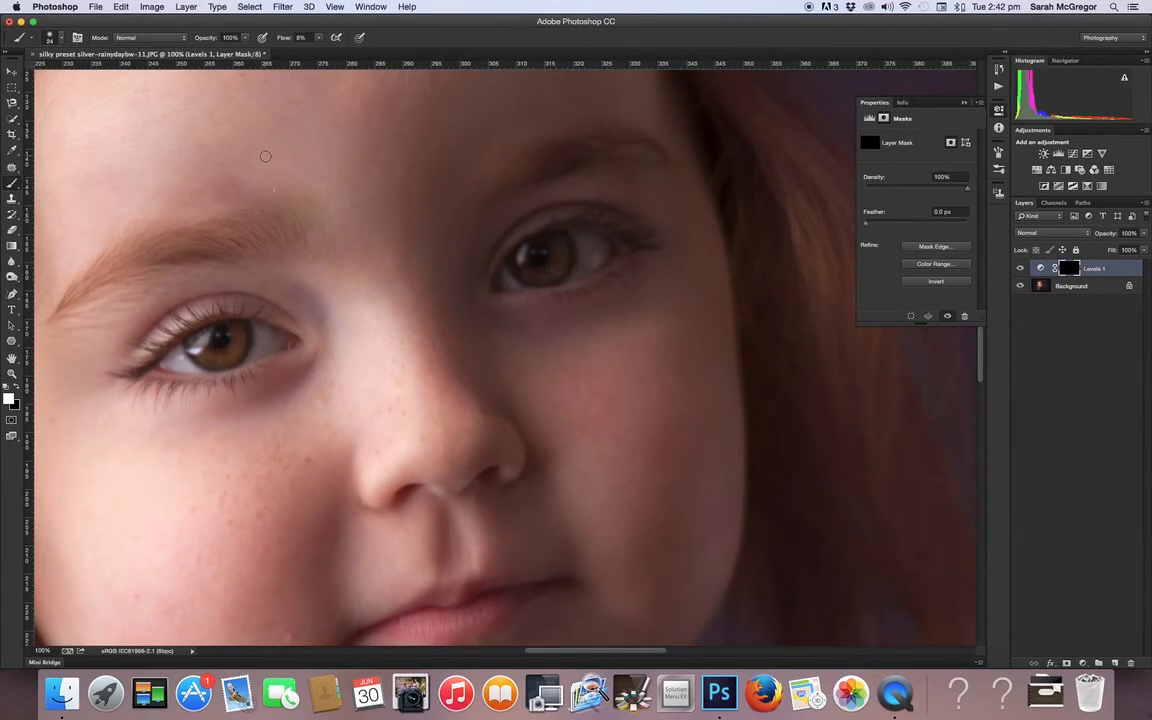
Enlarge the brush to 54 px and paint white over the whites of both eyes on the Levels mask
click(62, 38)
click(86, 77)
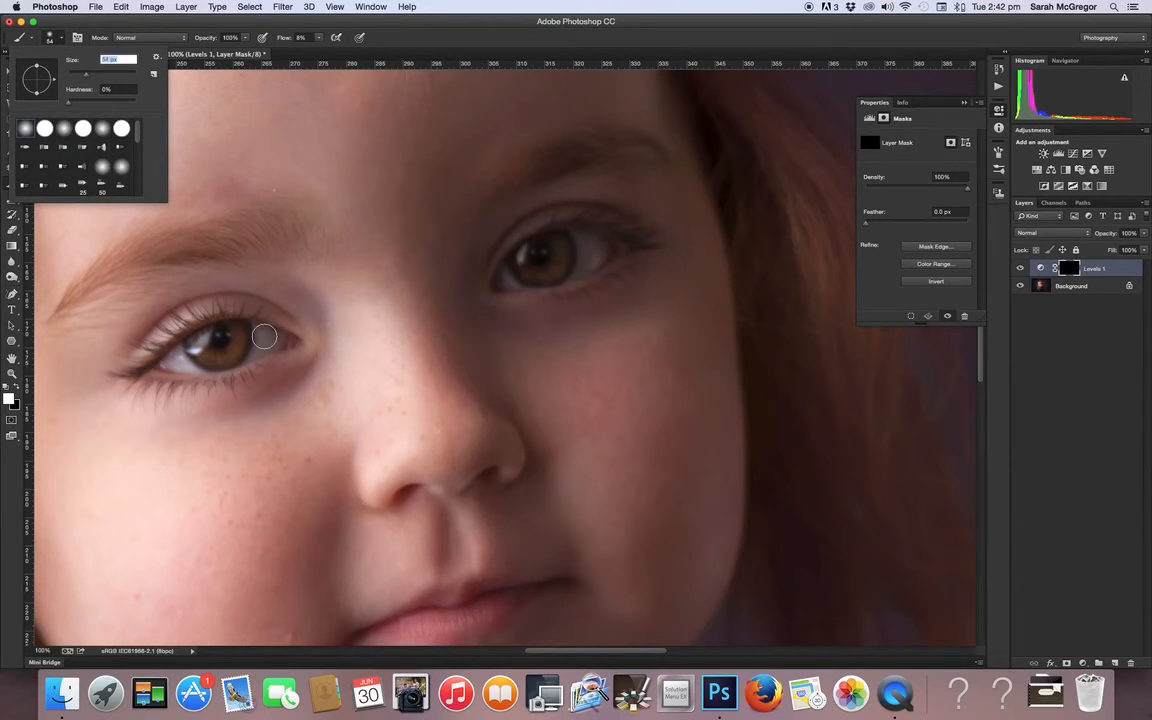
click(258, 341)
mouse_move(257, 344)
mouse_down()
mouse_move(265, 334)
mouse_move(252, 310)
mouse_move(160, 323)
mouse_up()
drag(505, 279, 511, 277)
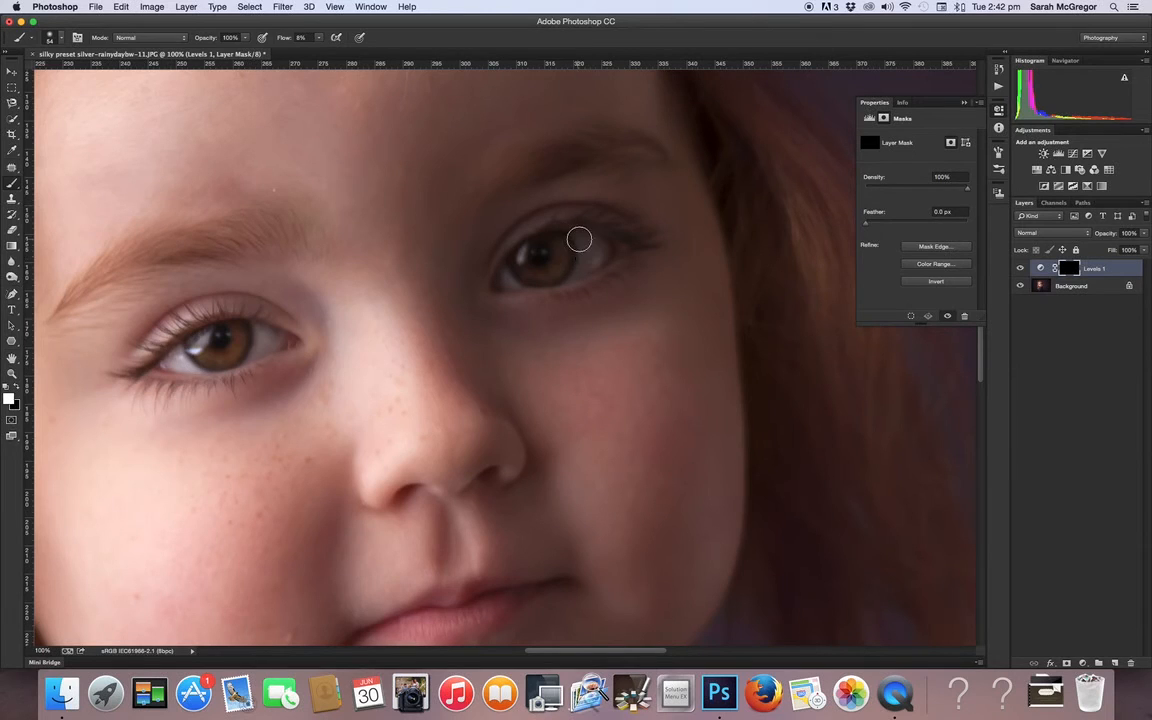
mouse_move(580, 259)
mouse_down()
mouse_move(599, 247)
mouse_move(575, 263)
mouse_up()
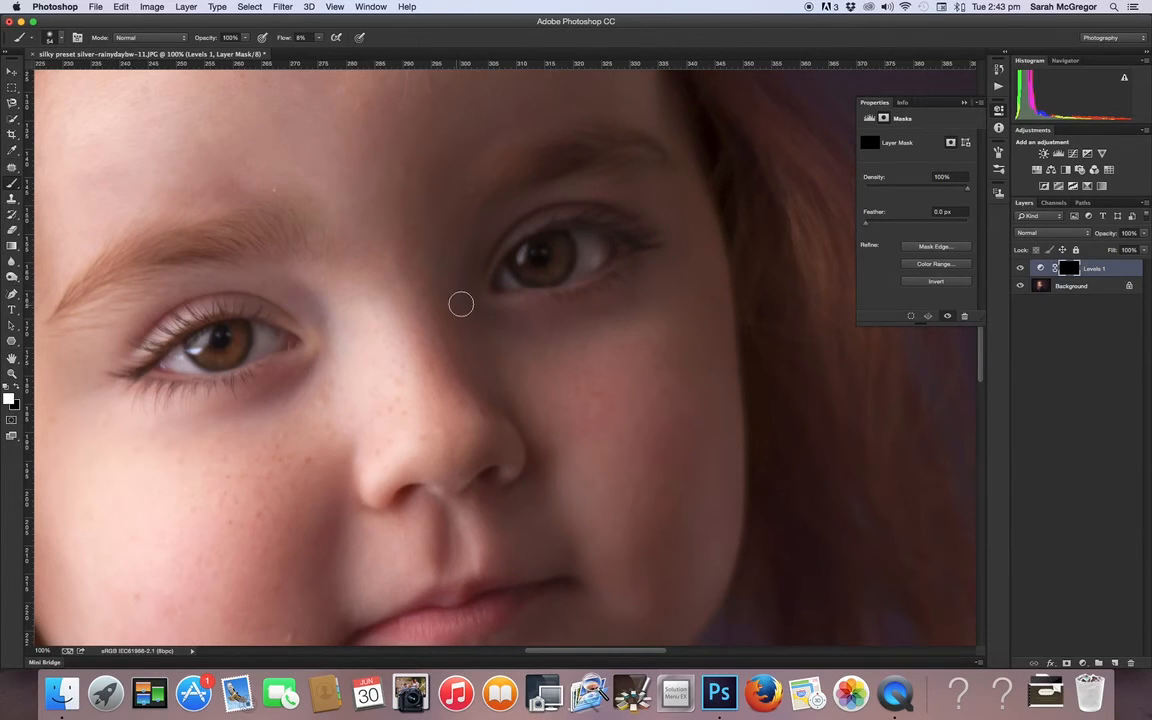
Compare the portrait with the Levels layer hidden and shown, and flatten the image
click(12, 374)
click(65, 39)
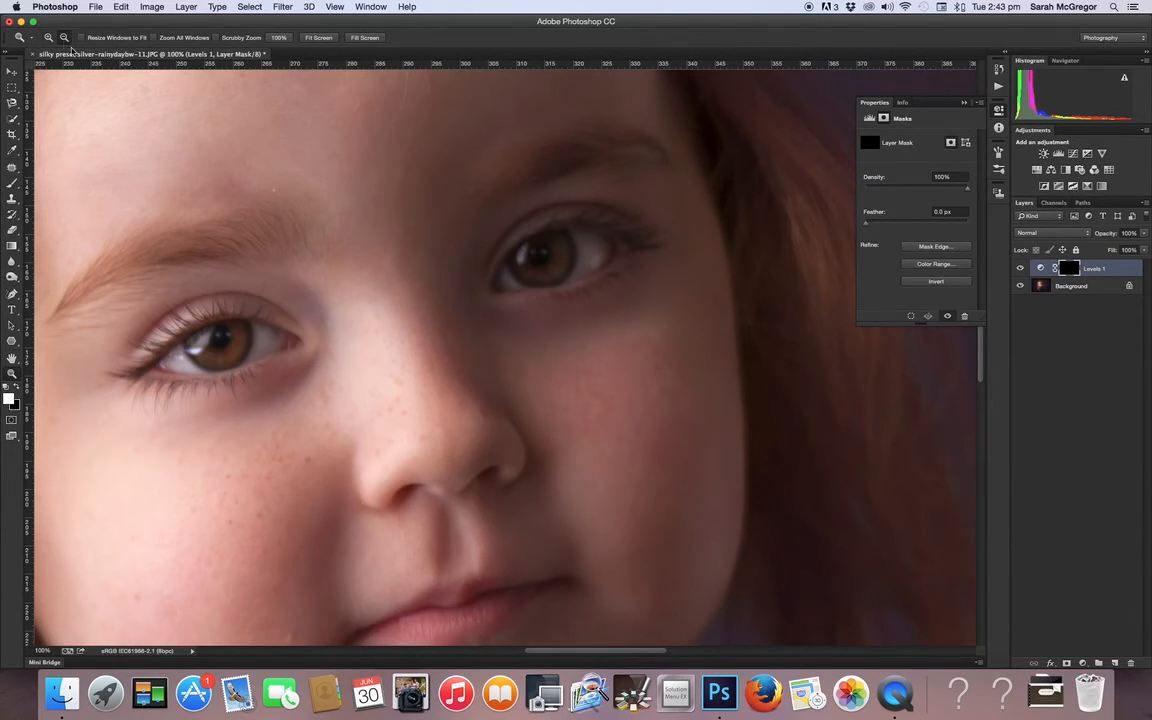
click(416, 305)
click(416, 305)
click(416, 305)
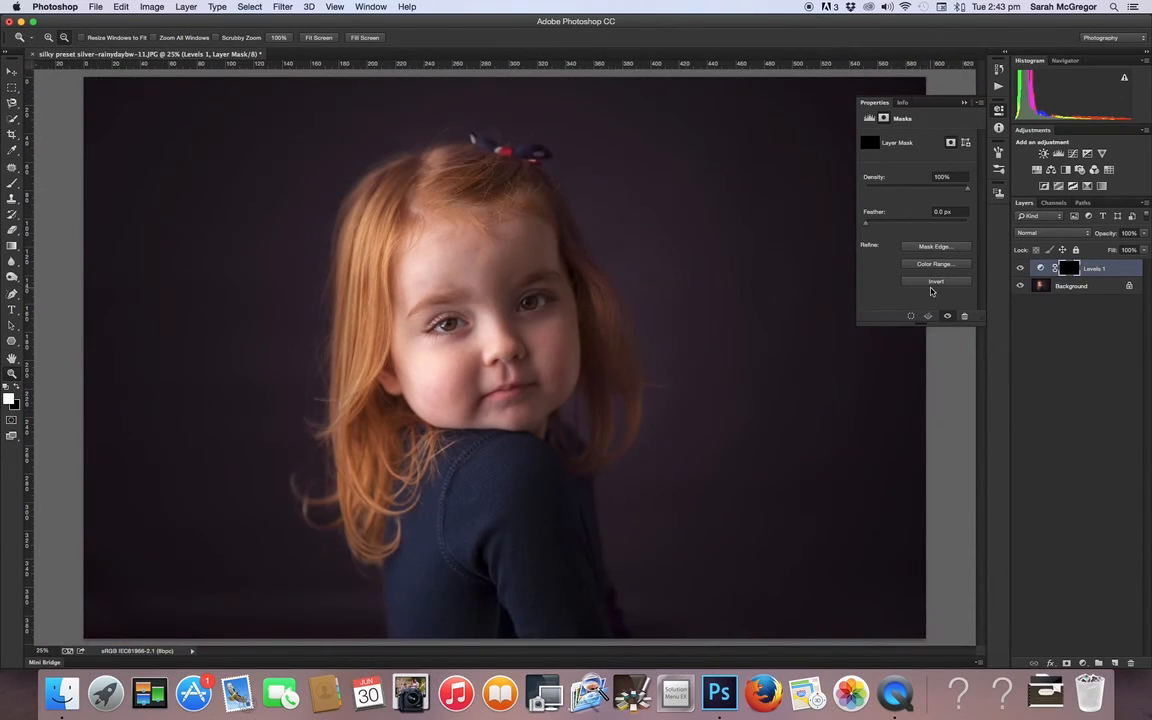
click(1021, 268)
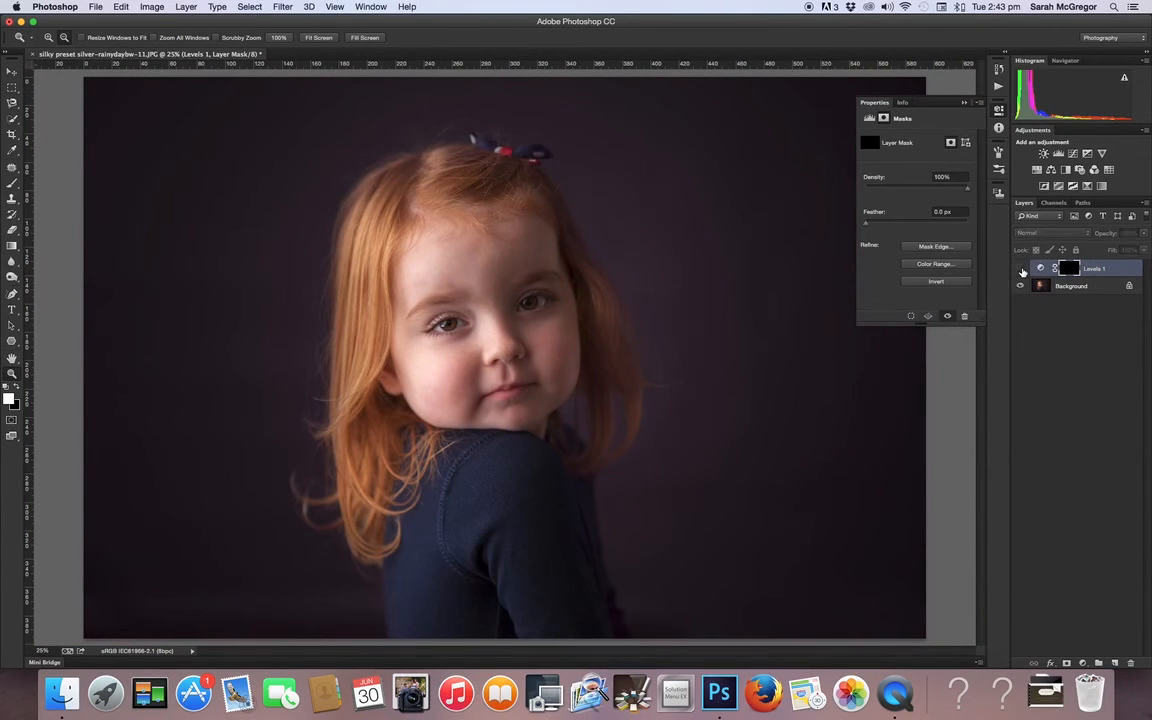
click(1021, 269)
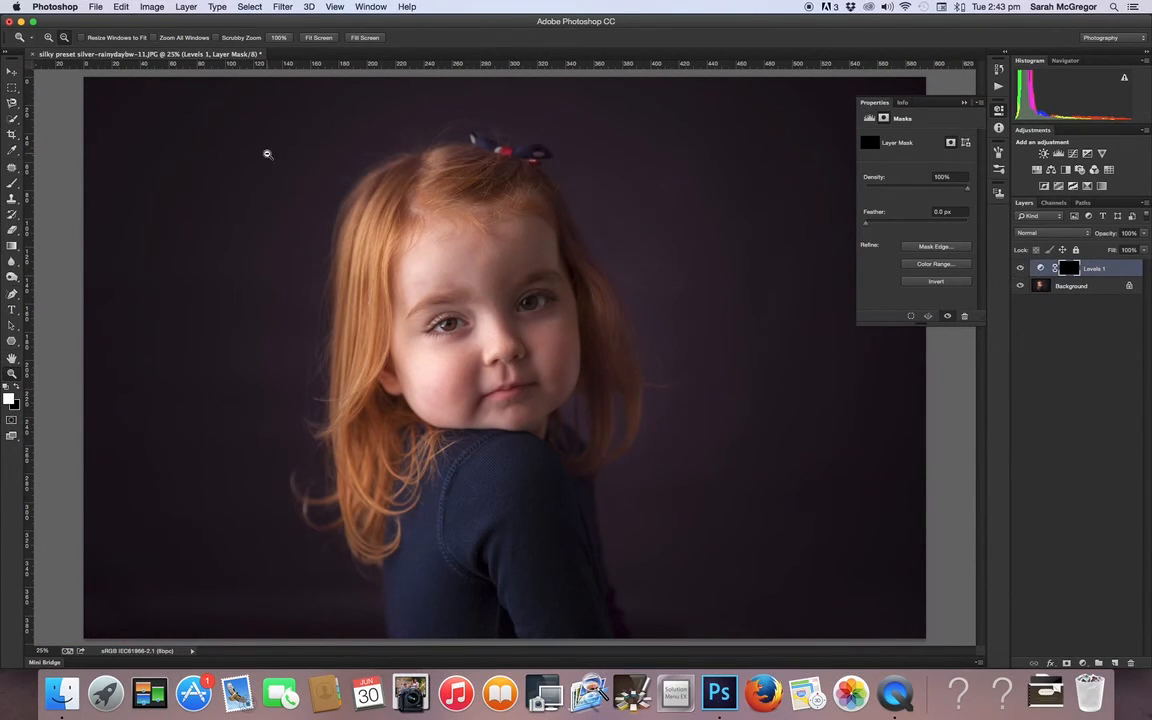
click(185, 7)
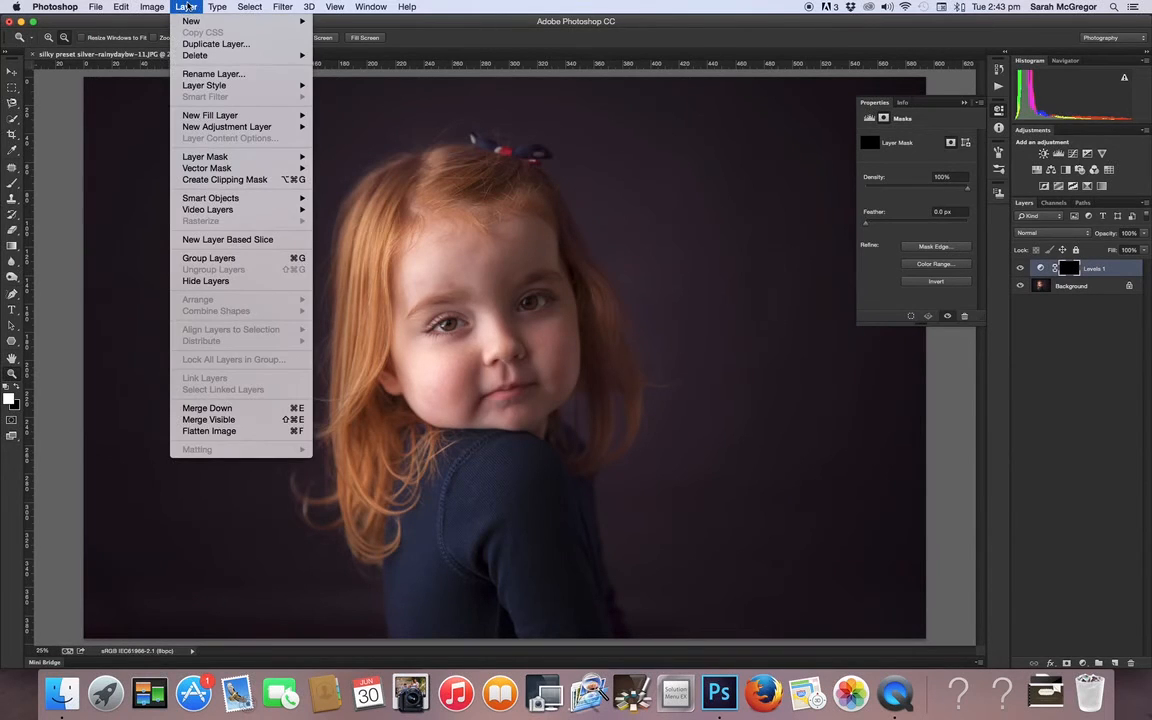
click(209, 431)
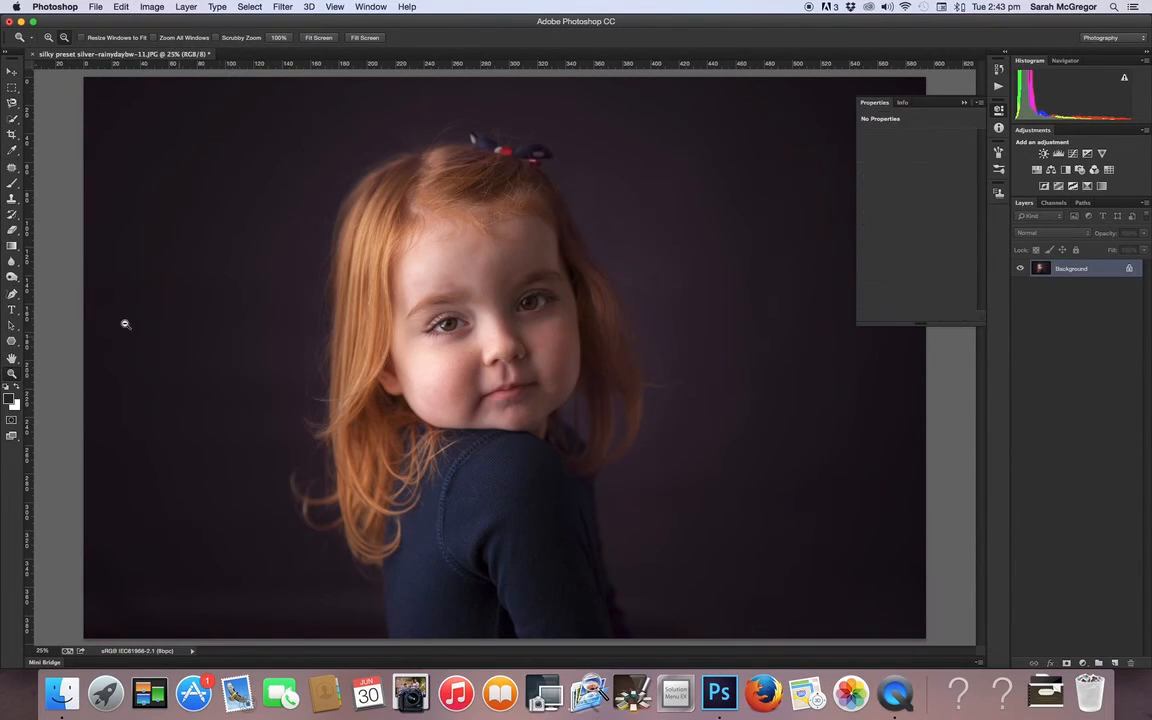
Retouch the small blemishes on the girl's face with the Spot Healing Brush in Content-Aware mode
click(526, 277)
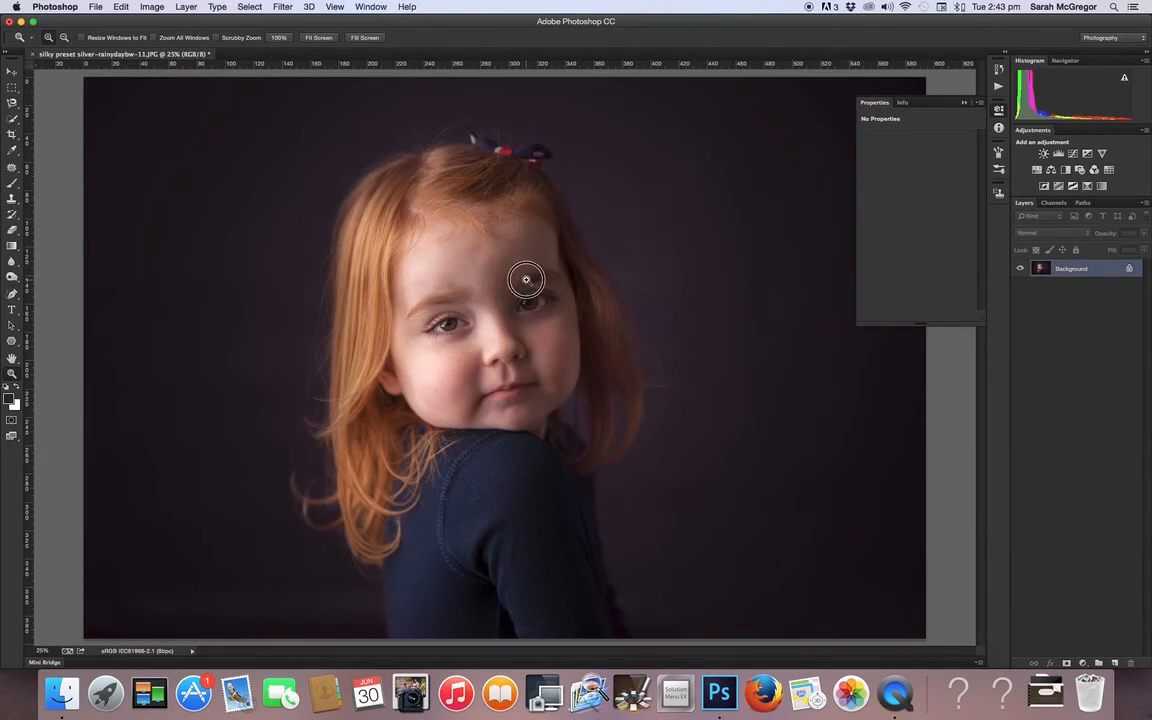
click(526, 279)
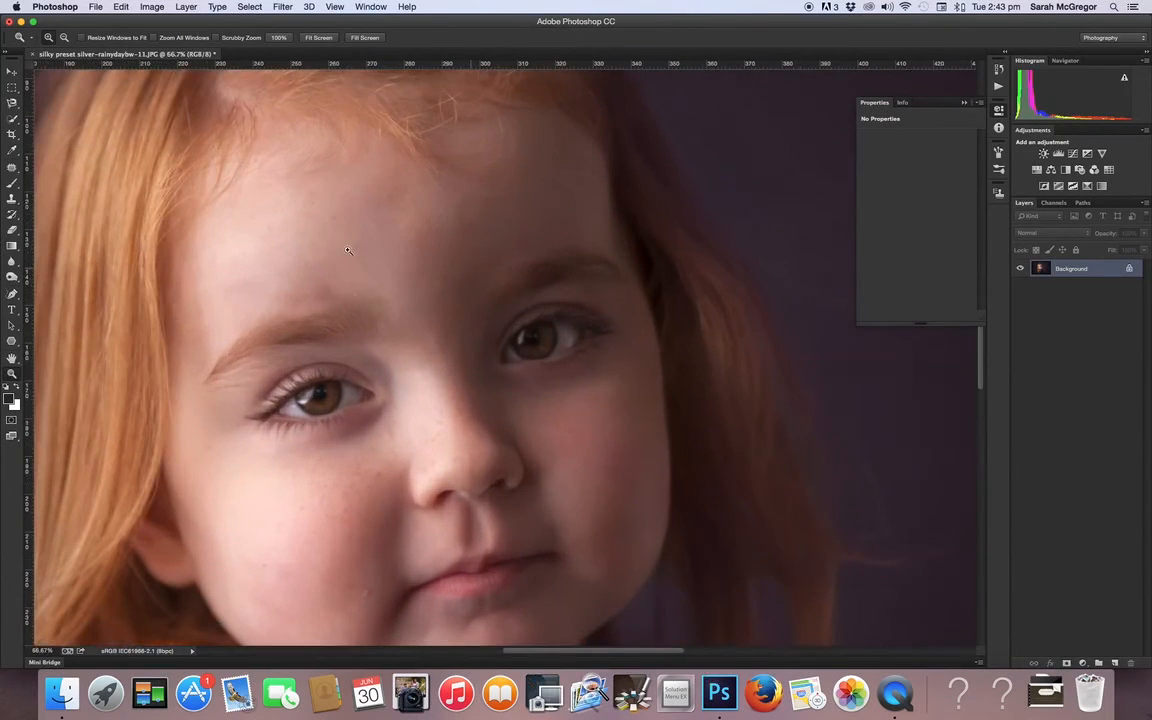
click(12, 167)
click(62, 143)
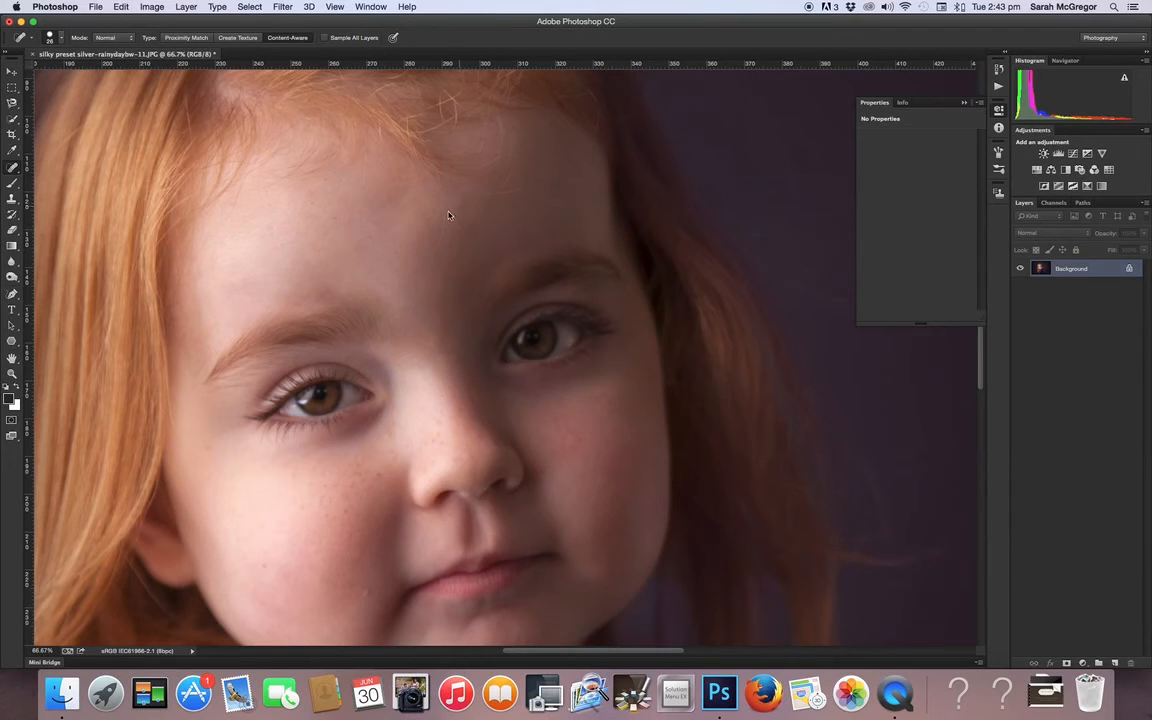
scroll(486, 400, down, 3)
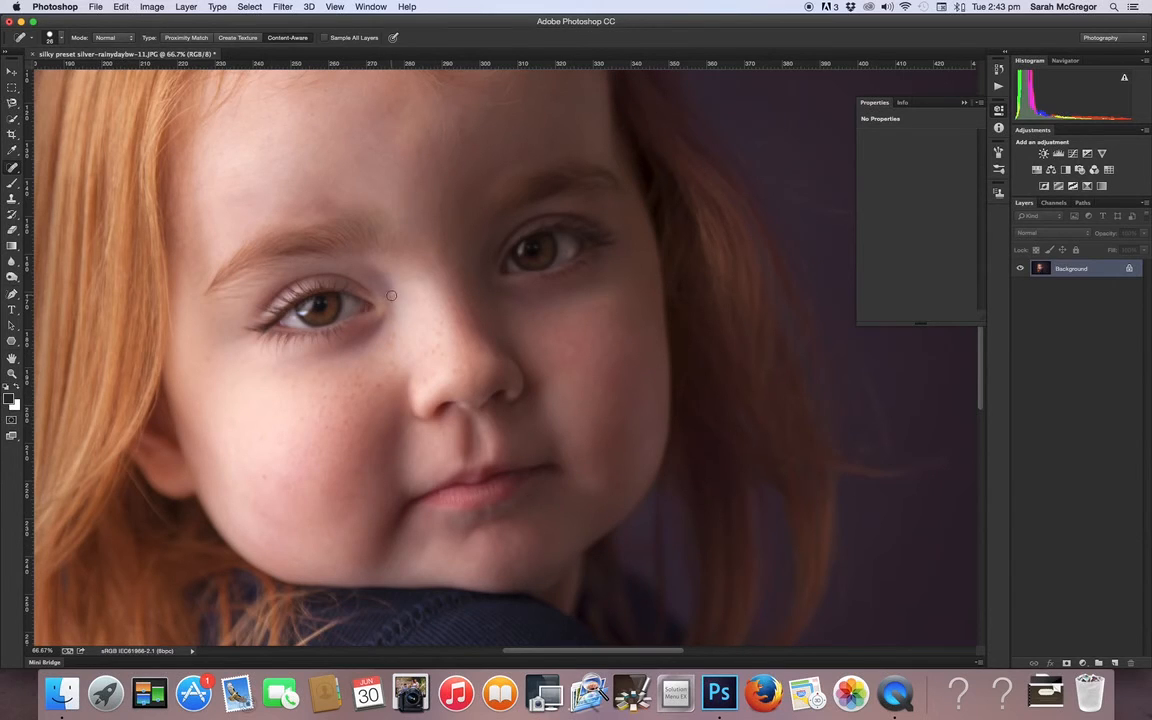
click(12, 374)
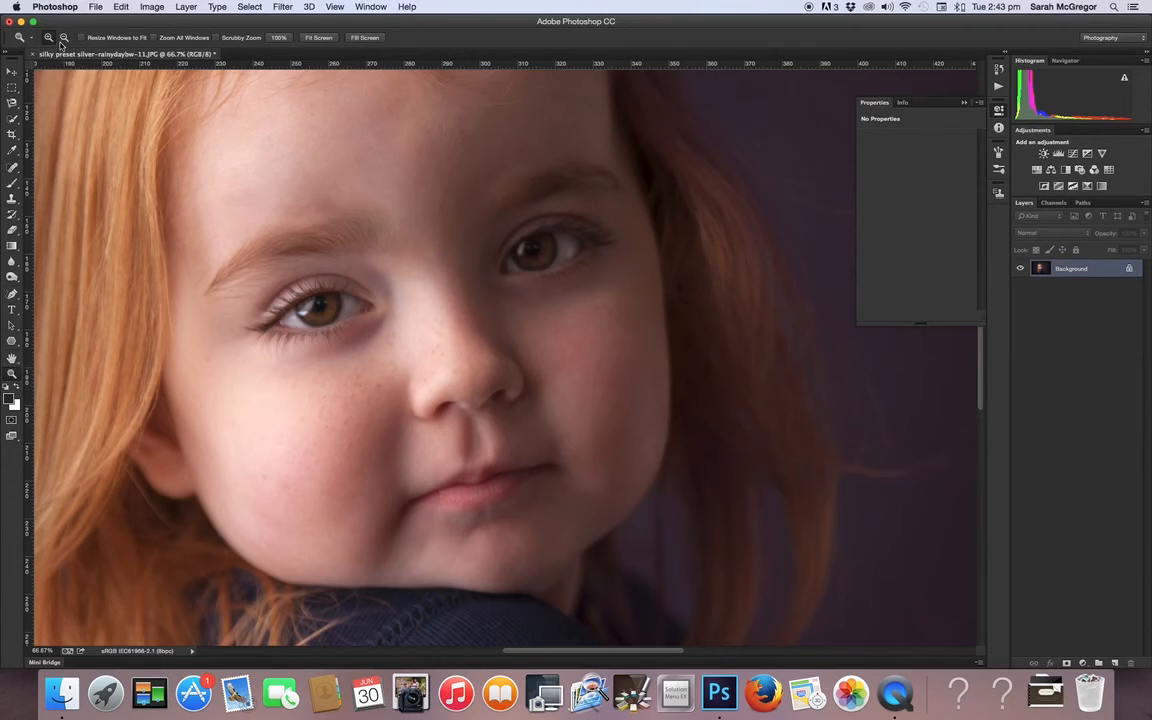
click(63, 38)
click(345, 182)
click(345, 182)
click(345, 182)
click(345, 182)
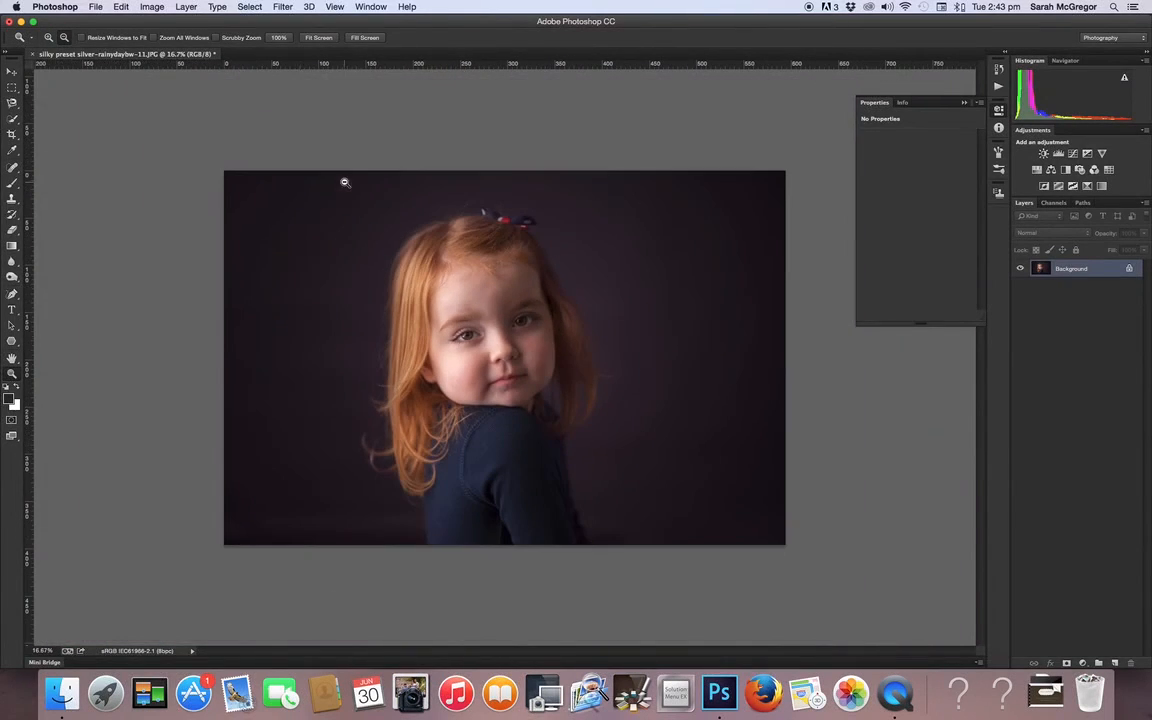
Duplicate the background layer and smooth the skin on the copy with the Imagenomic Portraiture filter at its Default preset
click(185, 6)
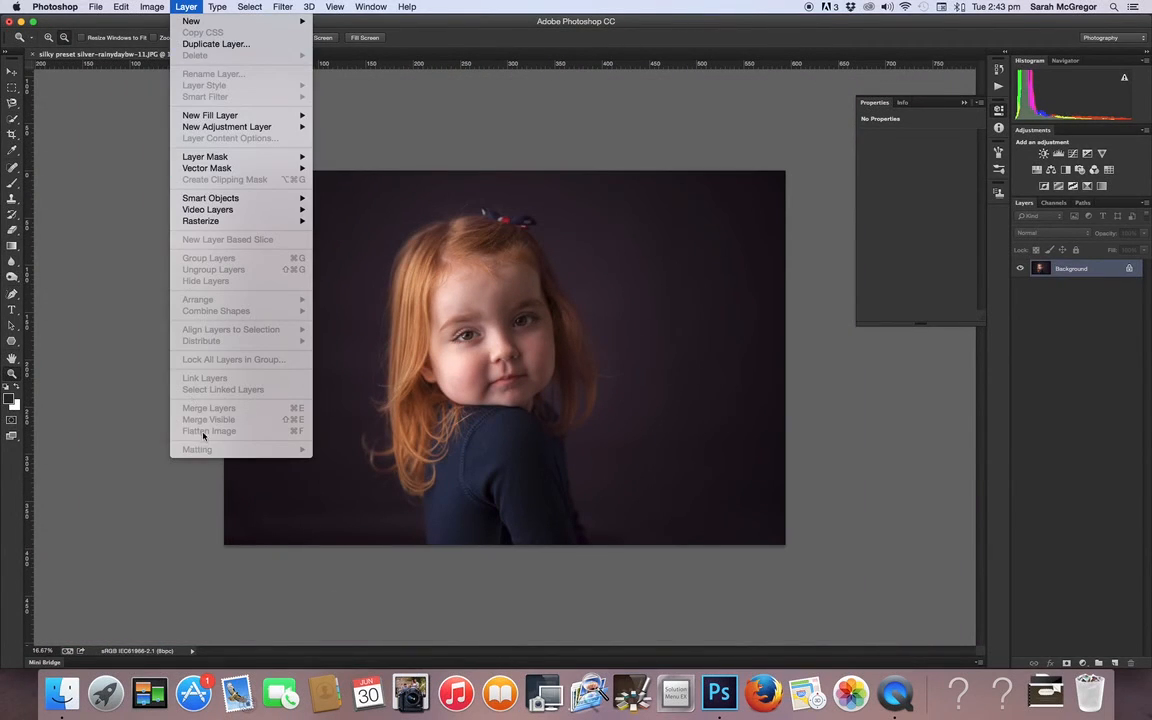
click(200, 44)
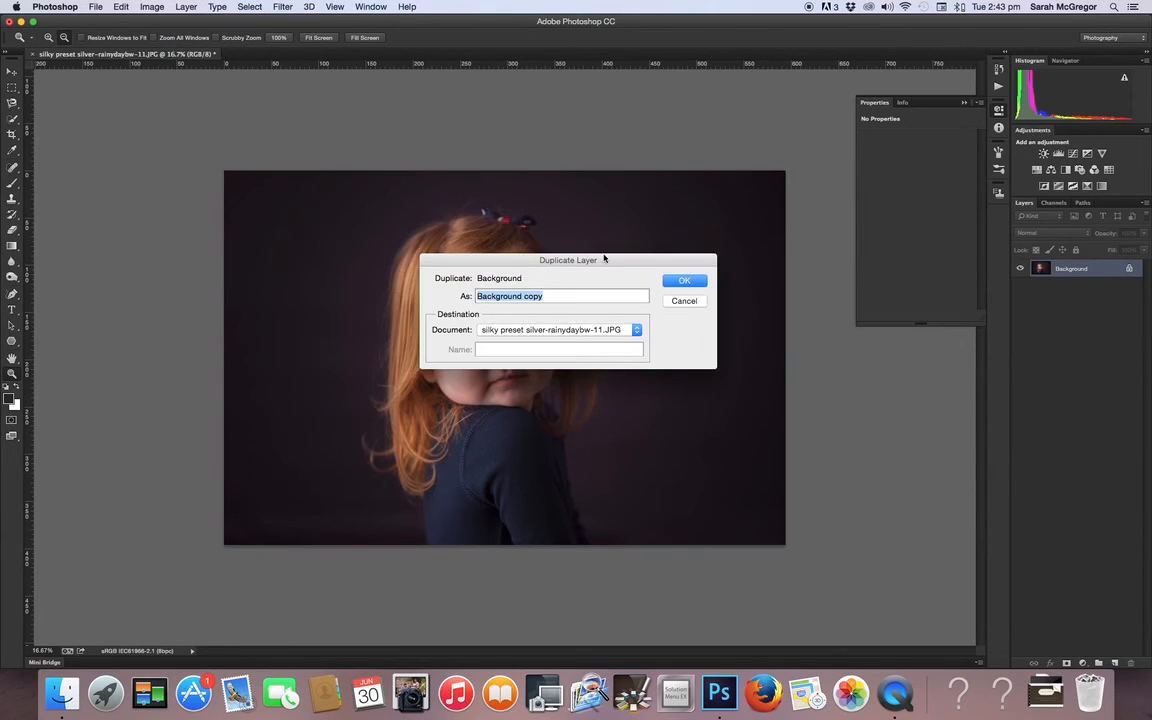
click(686, 281)
click(284, 7)
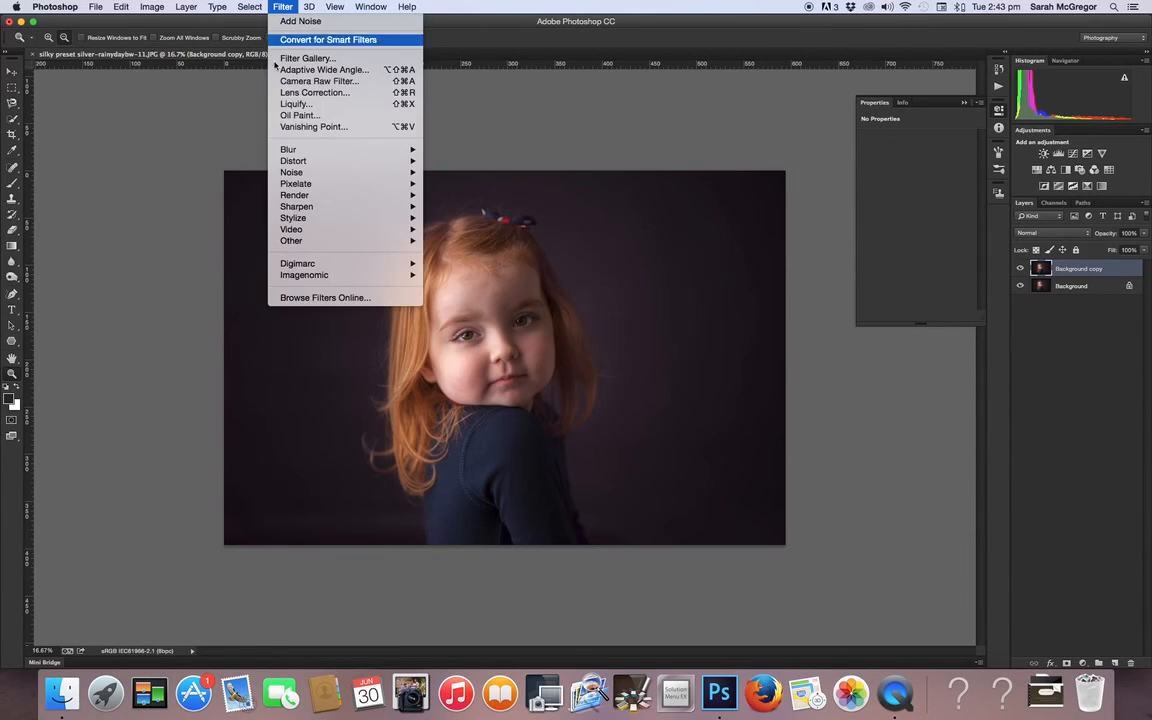
mouse_move(360, 275)
click(469, 278)
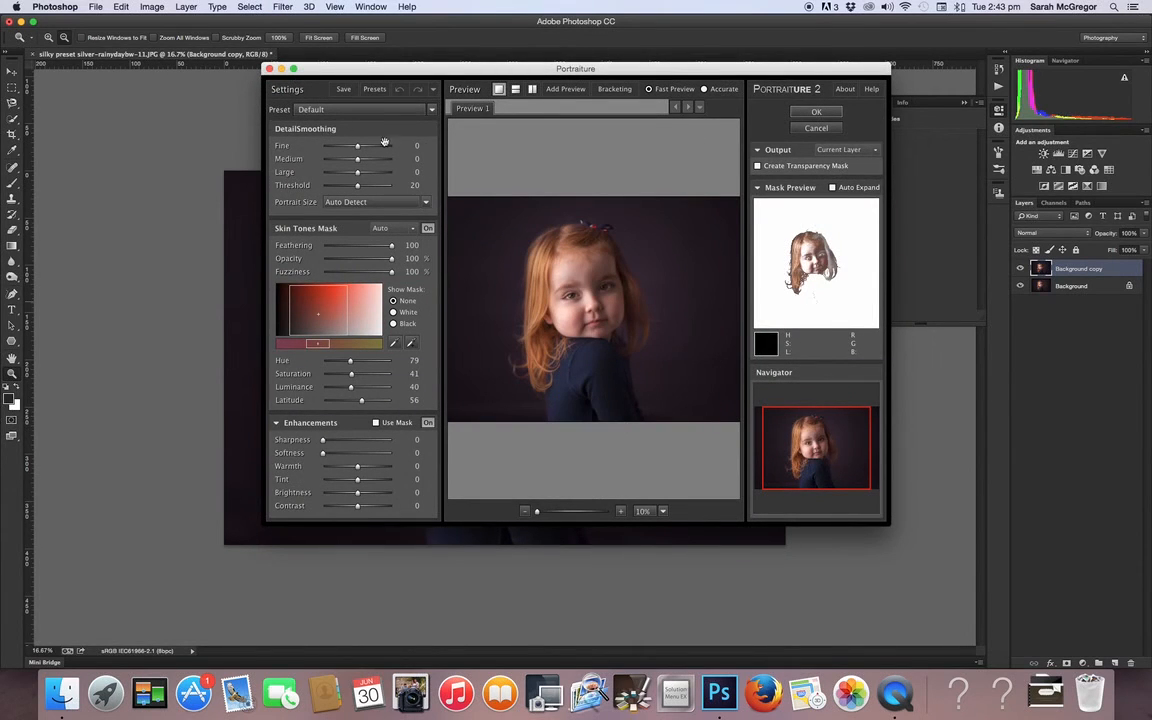
click(817, 112)
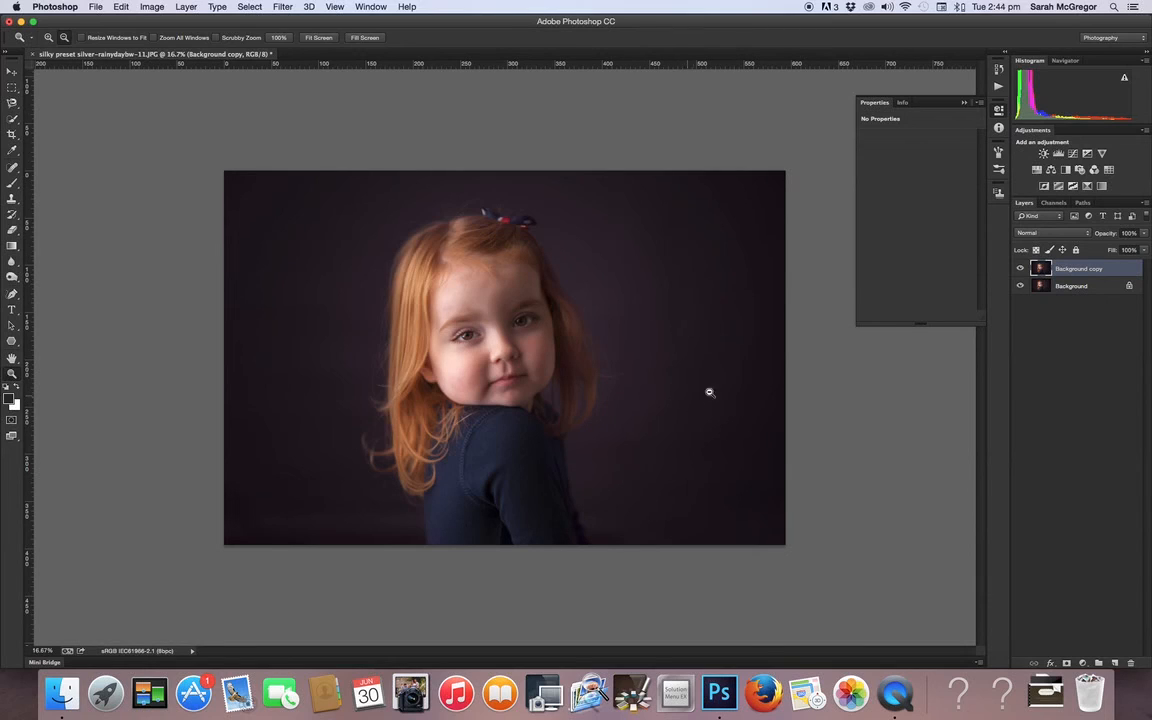
Add an inverted black mask to the smoothed copy and paint white over the forehead and cheeks with a 176 px brush at 100% flow
click(1067, 663)
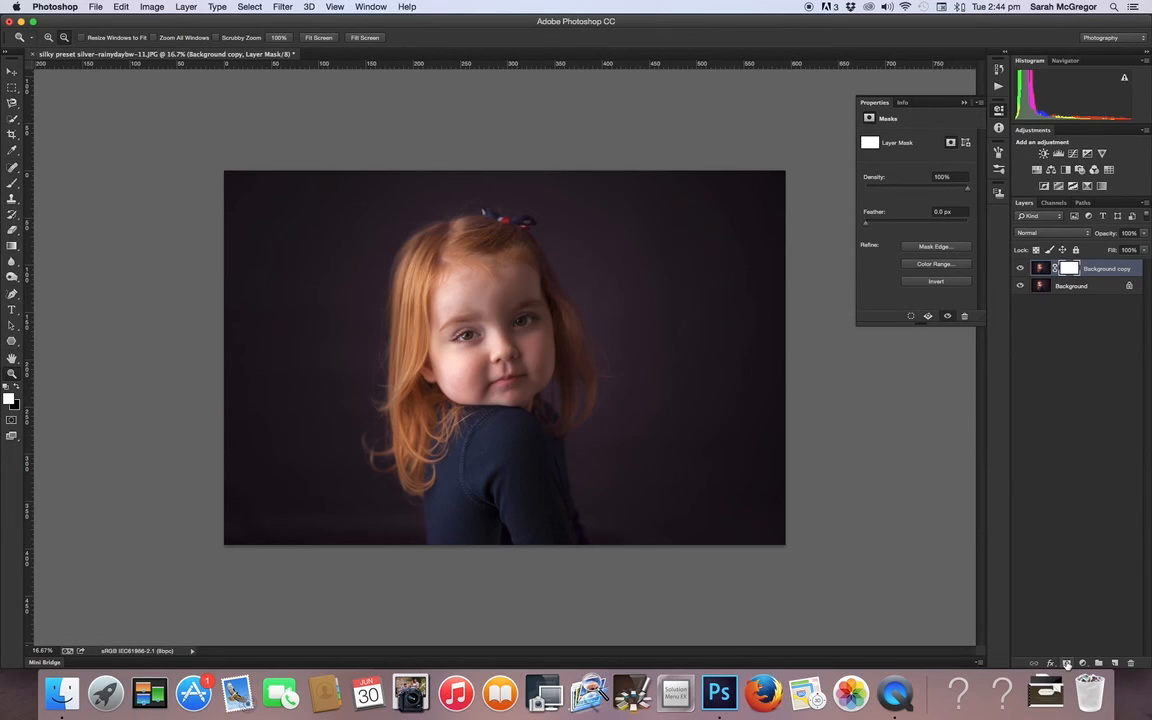
key(super+i)
click(524, 372)
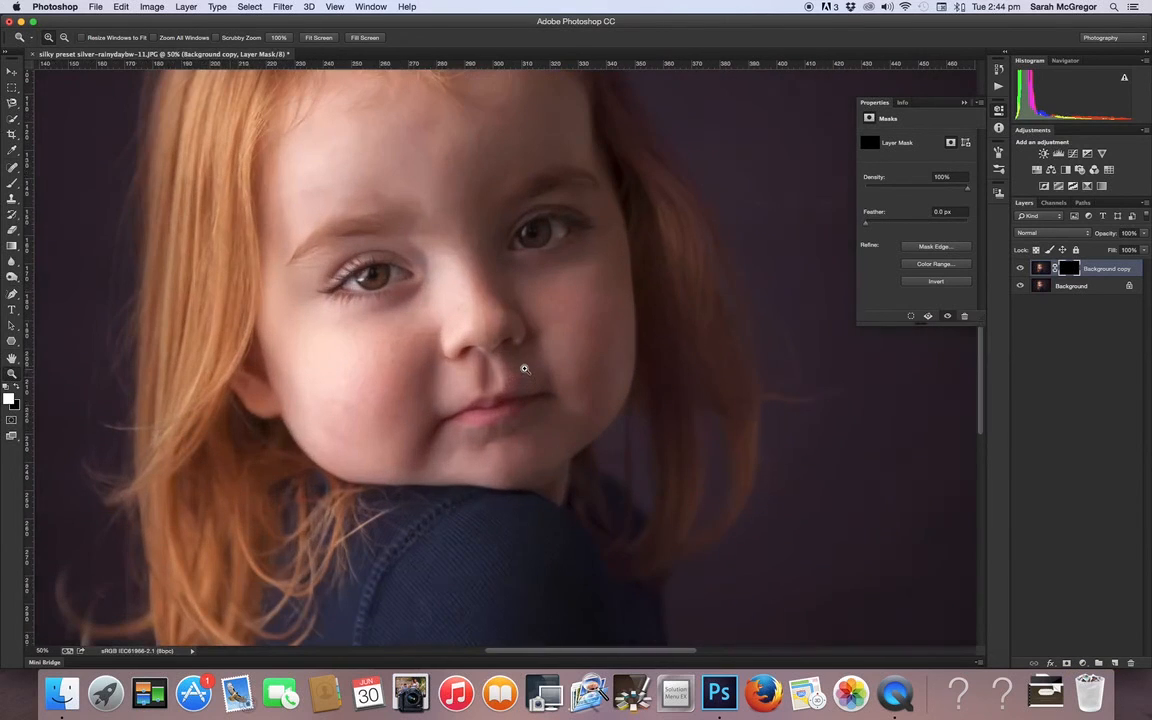
click(12, 184)
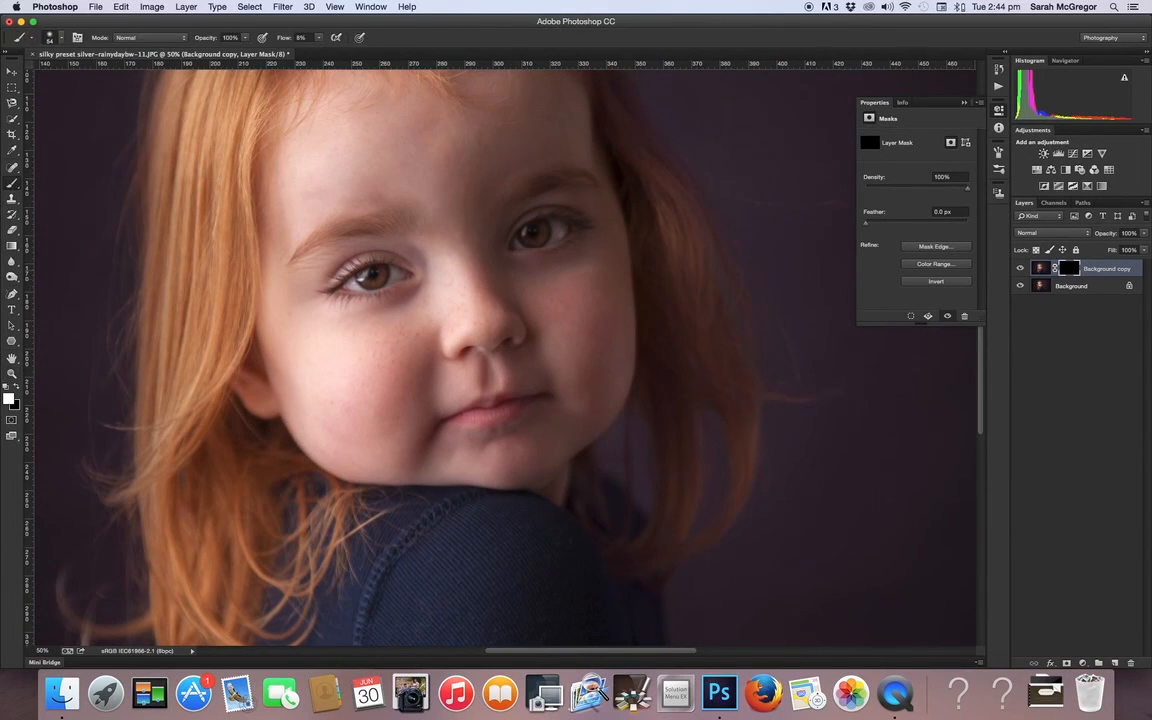
click(56, 40)
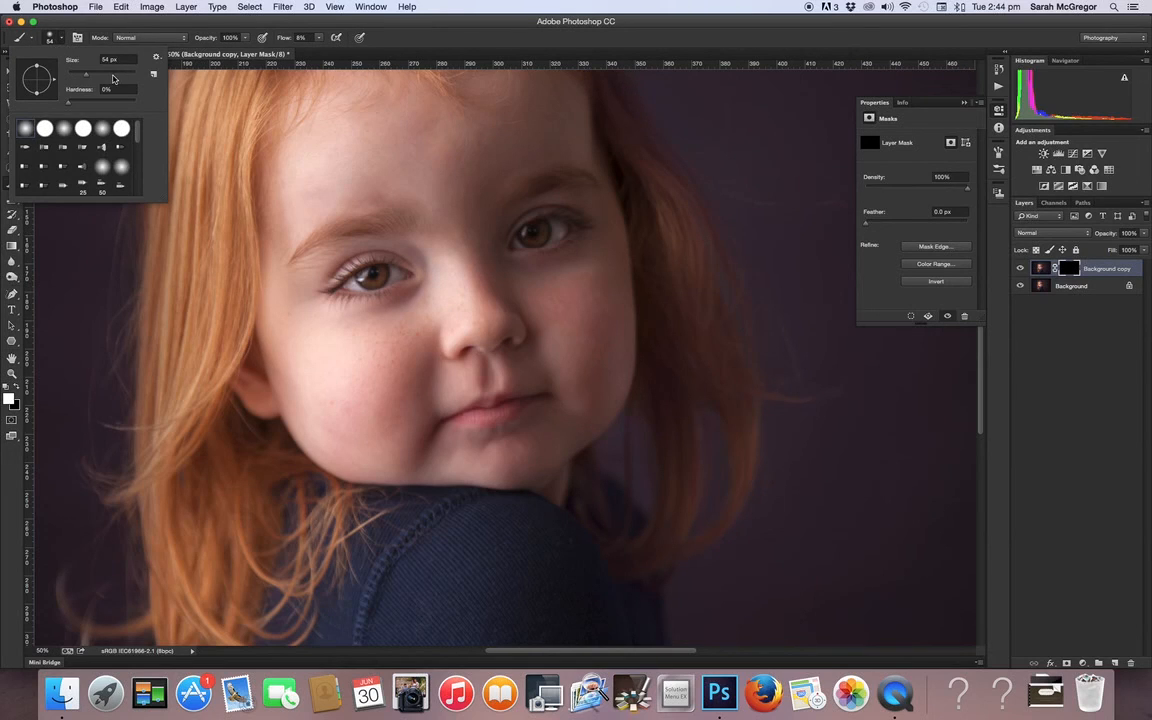
click(113, 75)
click(320, 38)
drag(315, 50, 394, 50)
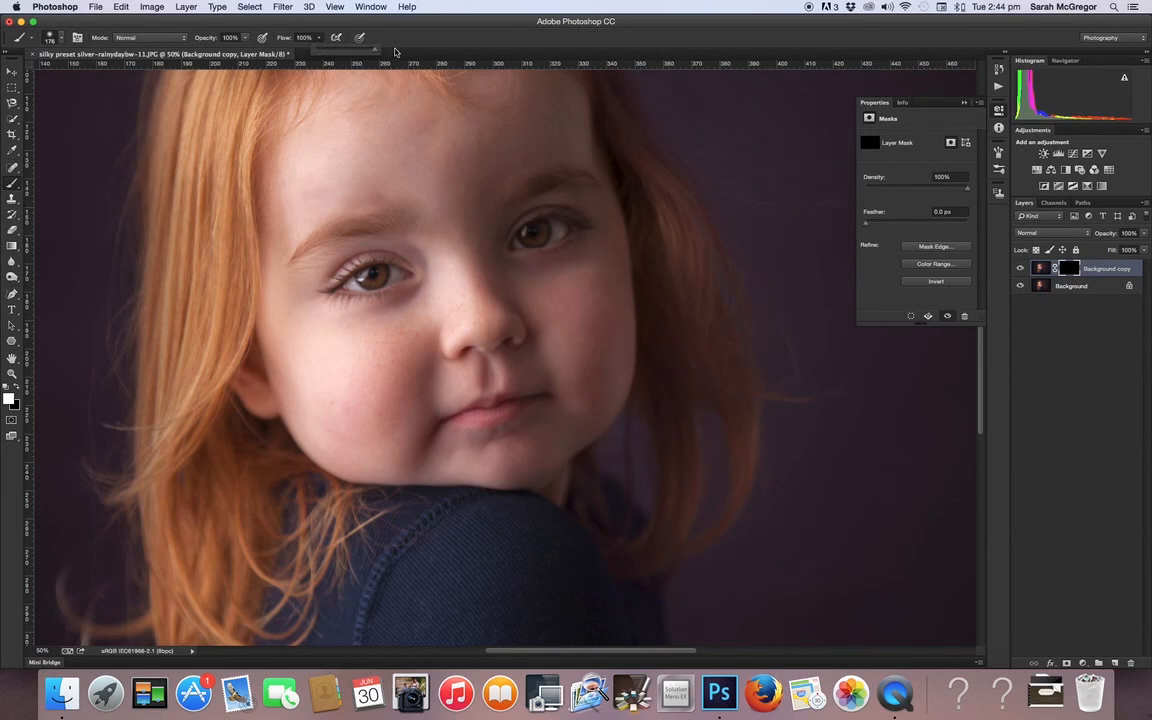
click(373, 181)
mouse_move(390, 173)
mouse_down()
mouse_move(469, 184)
mouse_move(553, 127)
mouse_move(543, 88)
mouse_move(563, 123)
mouse_up()
mouse_move(405, 340)
mouse_down()
mouse_move(369, 338)
mouse_move(274, 294)
mouse_move(348, 444)
mouse_move(390, 464)
mouse_move(420, 403)
mouse_move(404, 413)
mouse_move(395, 400)
mouse_move(510, 314)
mouse_move(481, 284)
mouse_move(583, 305)
mouse_move(519, 295)
mouse_move(583, 373)
mouse_move(585, 400)
mouse_move(549, 430)
mouse_move(443, 462)
mouse_move(513, 449)
mouse_move(514, 364)
mouse_move(452, 375)
mouse_up()
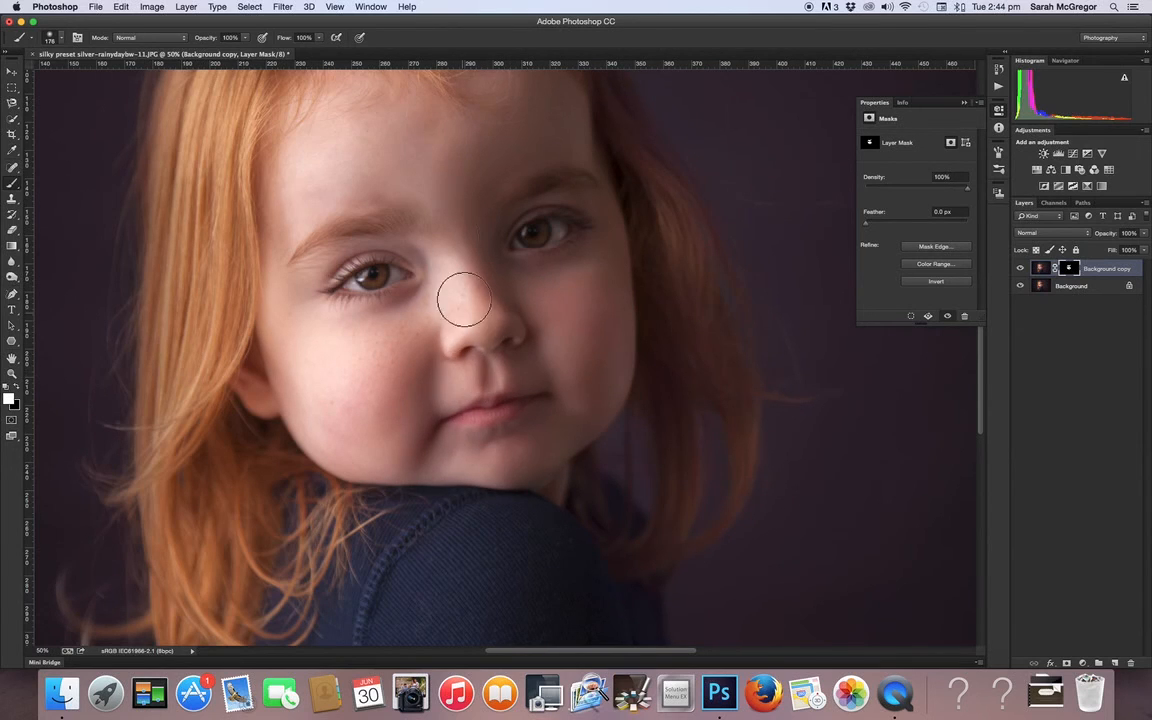
Reduce the brush to 81 px and paint white on the smoothed copy's mask over the skin around both eyes
click(63, 40)
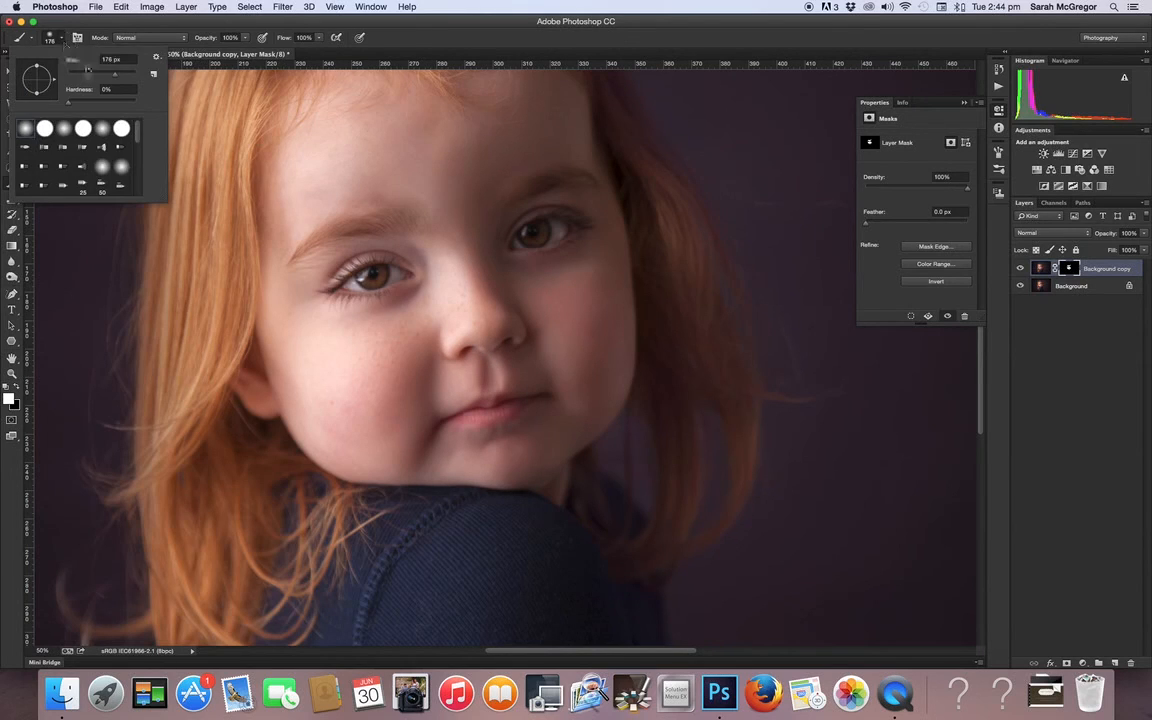
drag(104, 70, 98, 70)
mouse_move(422, 256)
mouse_down()
mouse_move(331, 252)
mouse_move(317, 267)
mouse_up()
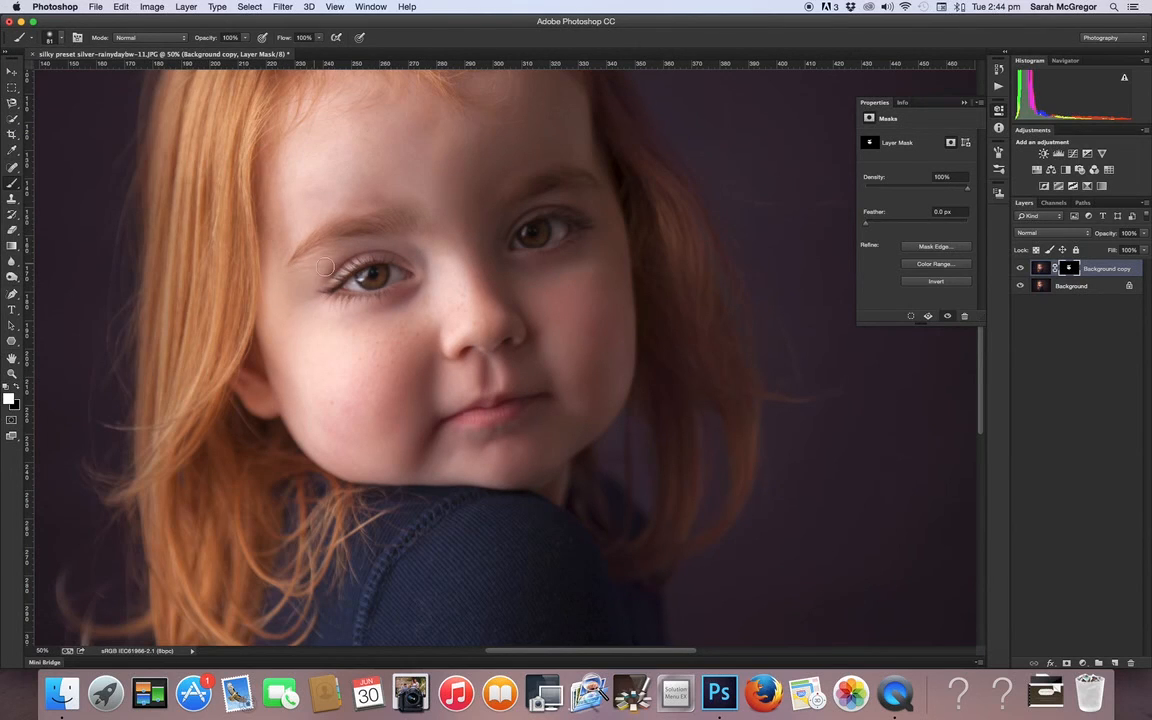
mouse_move(597, 200)
mouse_down()
mouse_move(517, 203)
mouse_move(495, 226)
mouse_up()
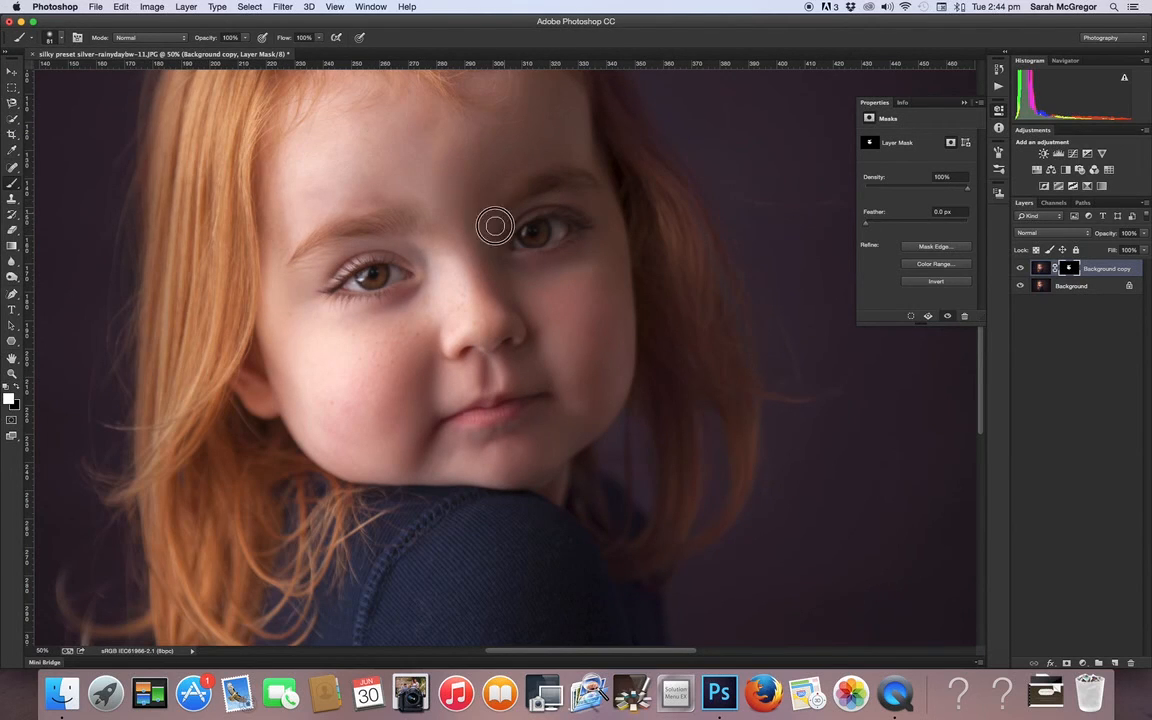
Enlarge the brush well beyond 81 px and paint white on the smoothed copy's mask over the girl's hair
click(13, 374)
click(64, 37)
click(364, 242)
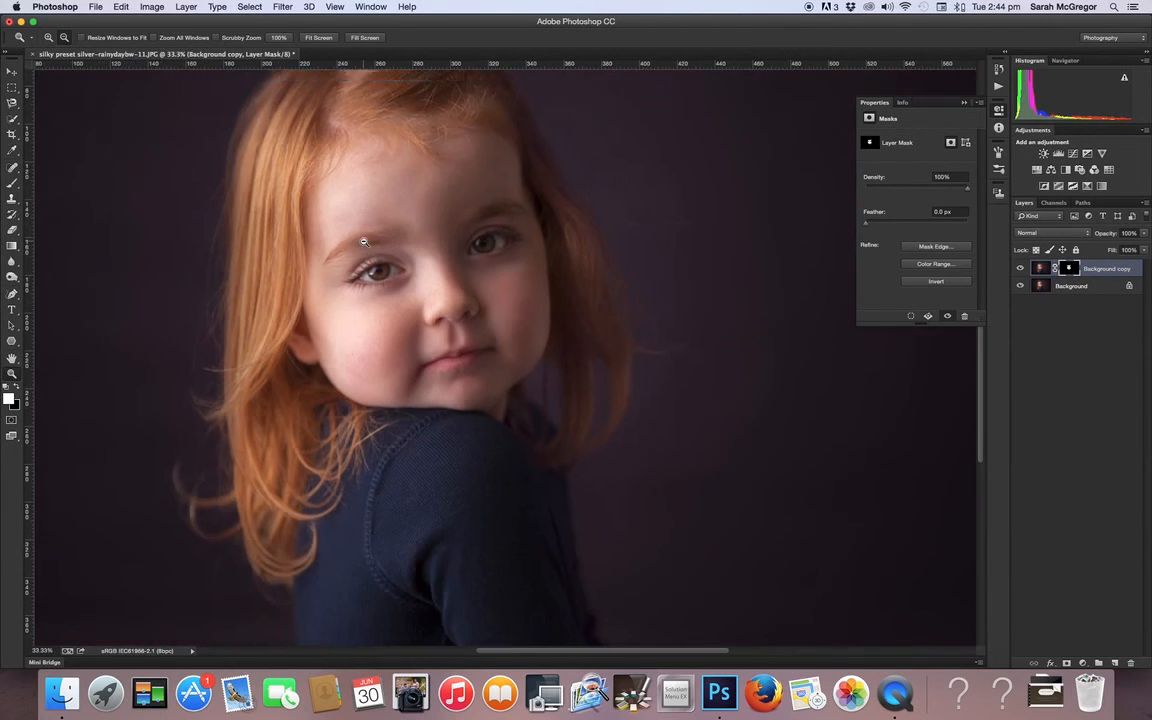
click(254, 237)
click(11, 184)
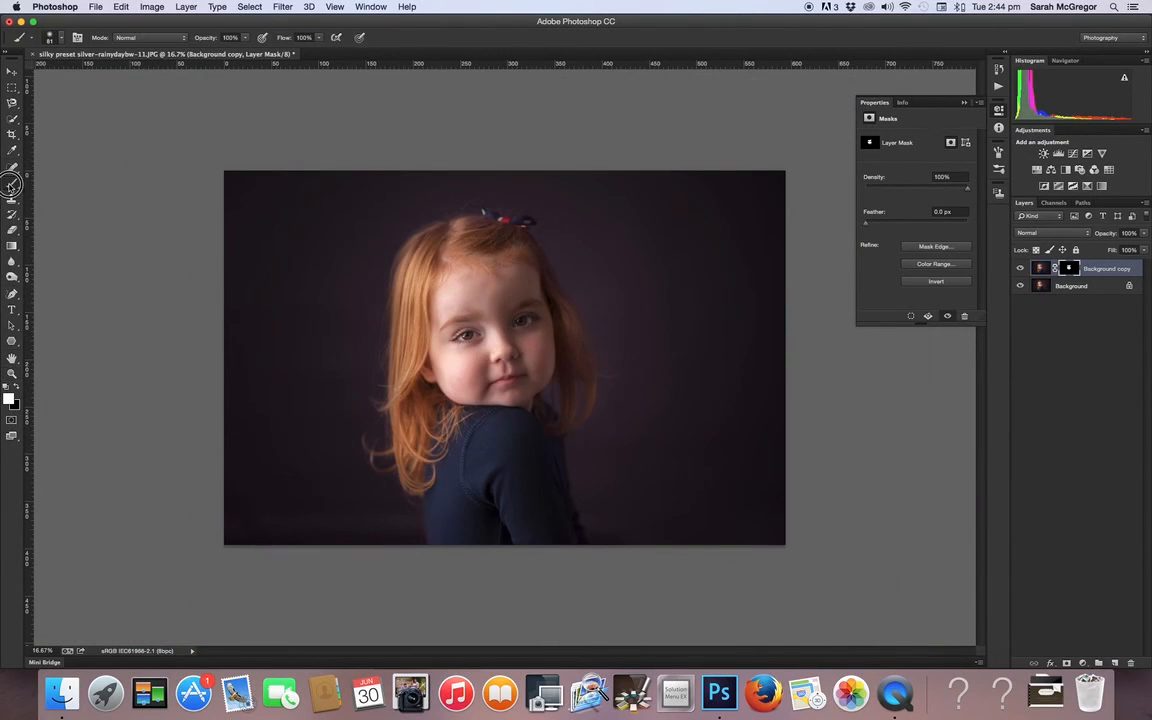
click(60, 39)
click(124, 75)
mouse_move(490, 235)
mouse_down()
mouse_move(452, 235)
mouse_move(428, 256)
mouse_move(403, 330)
mouse_move(406, 452)
mouse_move(425, 463)
mouse_move(442, 405)
mouse_move(420, 356)
mouse_move(428, 285)
mouse_move(474, 262)
mouse_move(464, 259)
mouse_move(528, 257)
mouse_move(513, 251)
mouse_move(561, 312)
mouse_move(575, 374)
mouse_move(548, 430)
mouse_move(560, 398)
mouse_up()
Open the opacity setting of the smoothed background copy for adjustment
click(1145, 235)
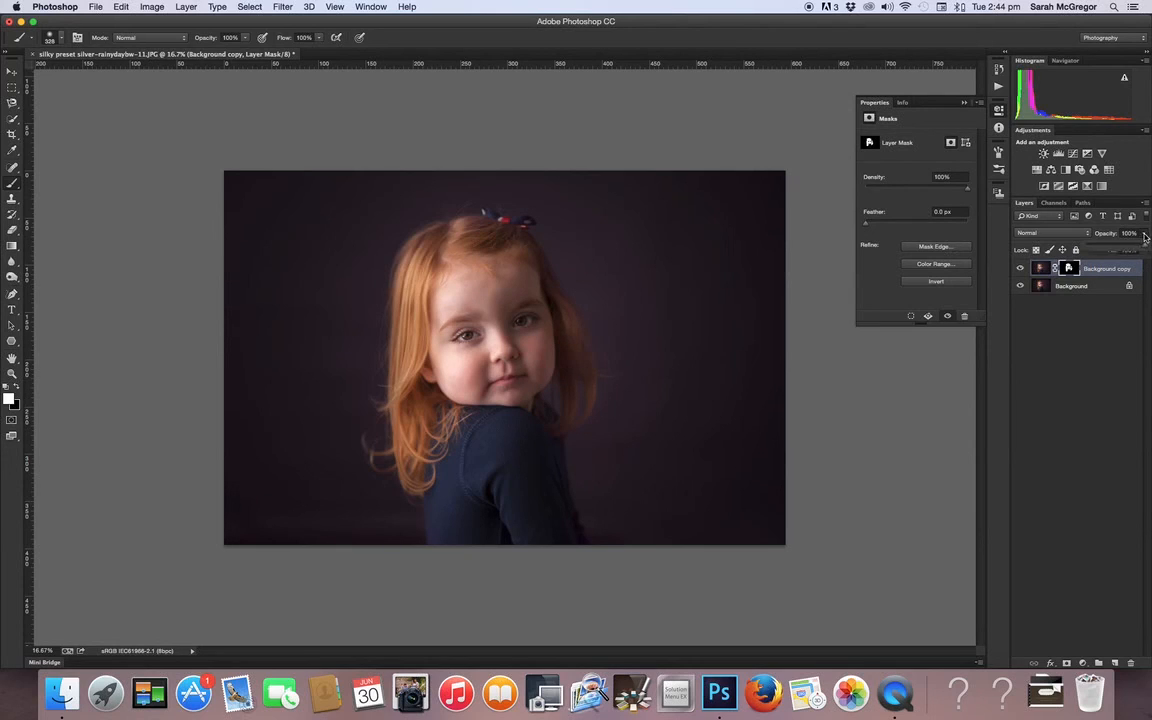